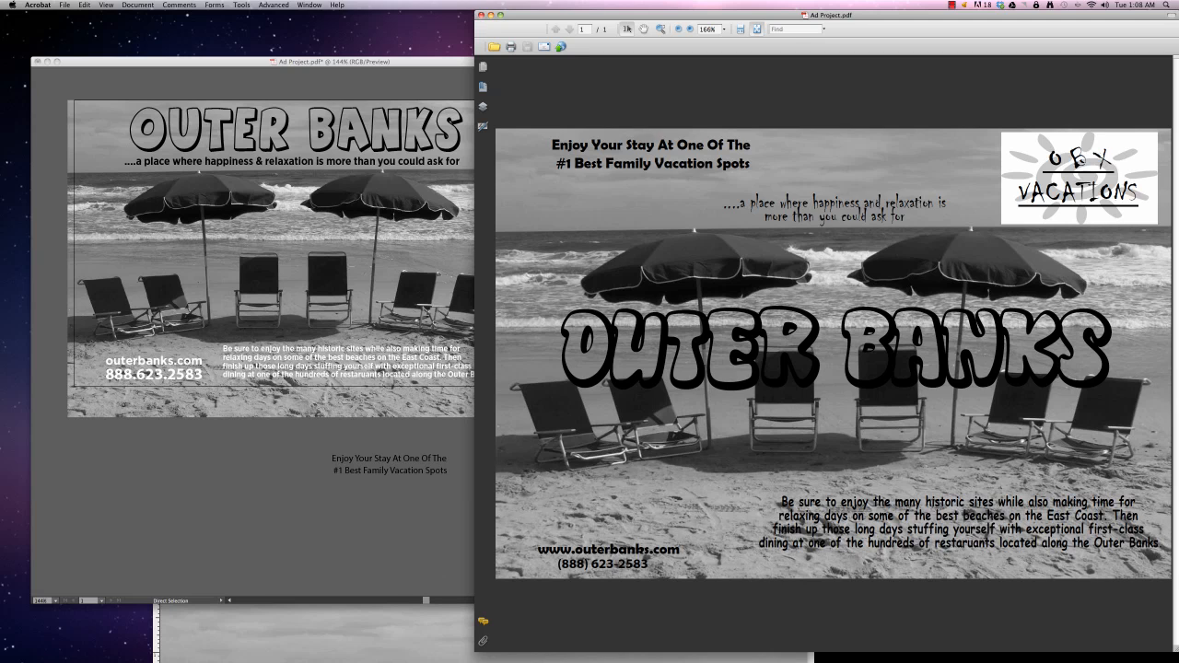
Step: Switch to Illustrator, close the floating Layers, Pathfinder and Swatches palettes, and place the revised ad beside the original PDF to compare them
{"action": "left_click_drag", "start_coordinate": [776, 12], "coordinate": [549, 20]}
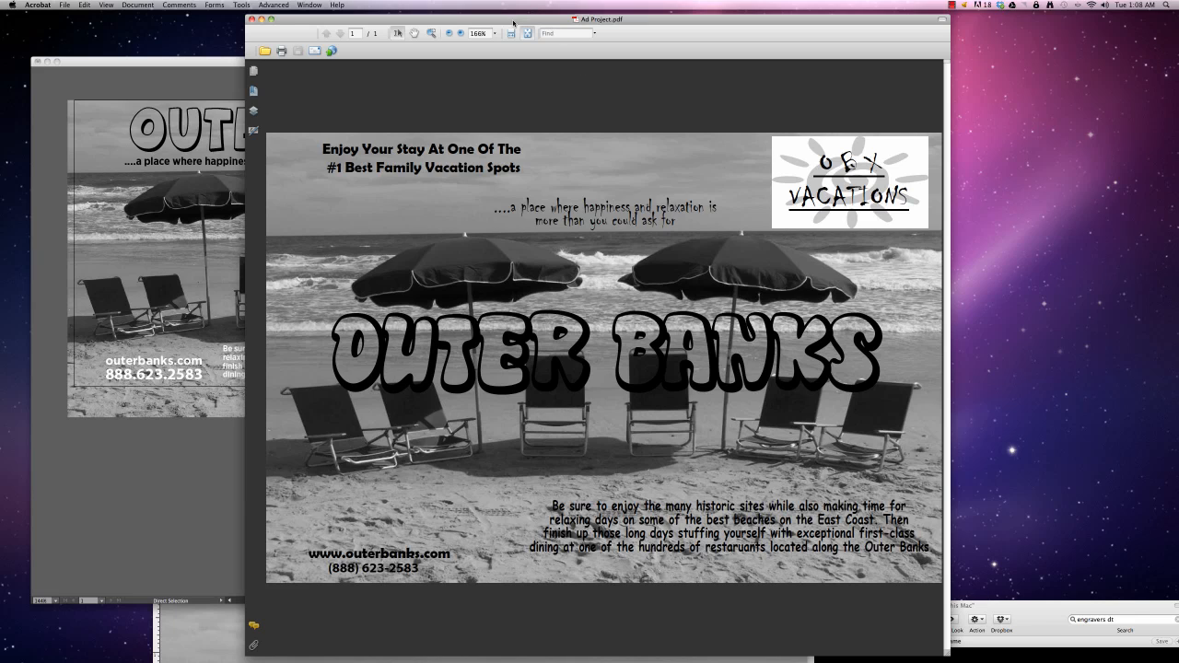
{"action": "left_click_drag", "start_coordinate": [513, 22], "coordinate": [748, 25]}
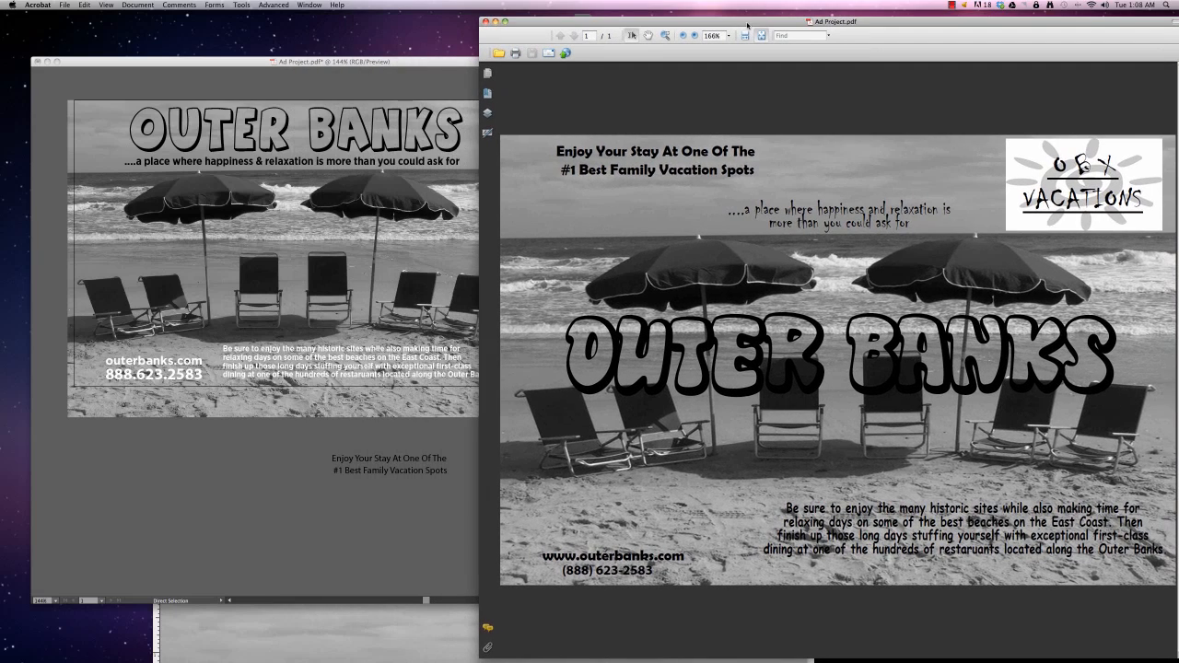
{"action": "left_click", "coordinate": [421, 82]}
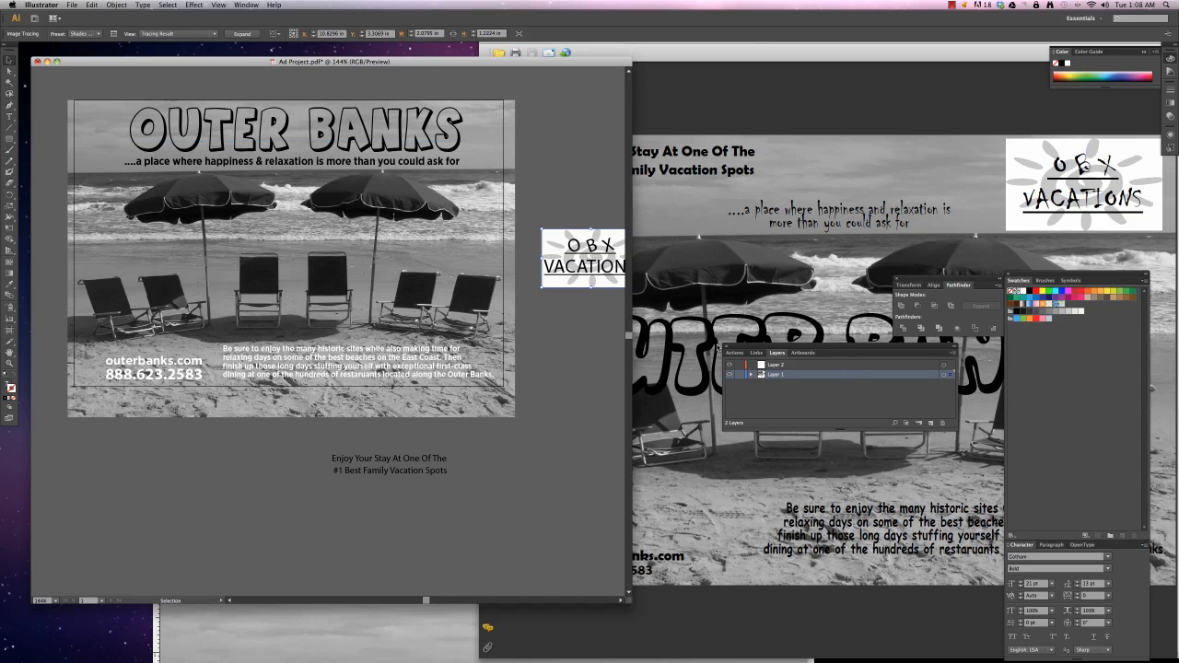
{"action": "left_click", "coordinate": [726, 348]}
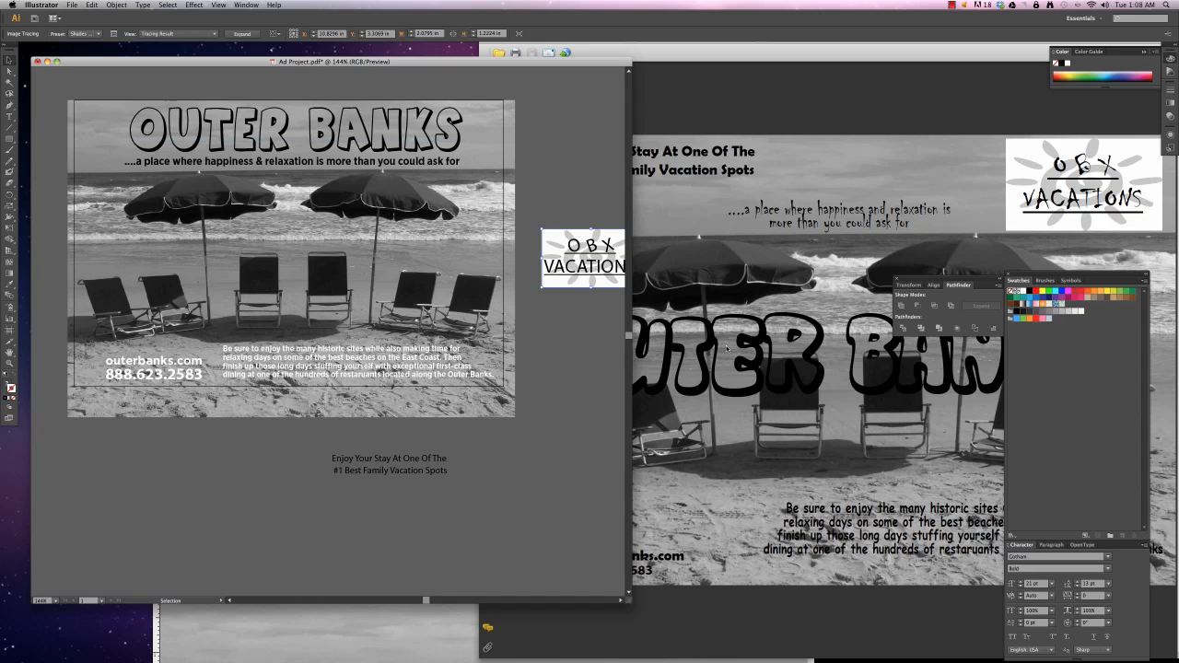
{"action": "left_click", "coordinate": [896, 278]}
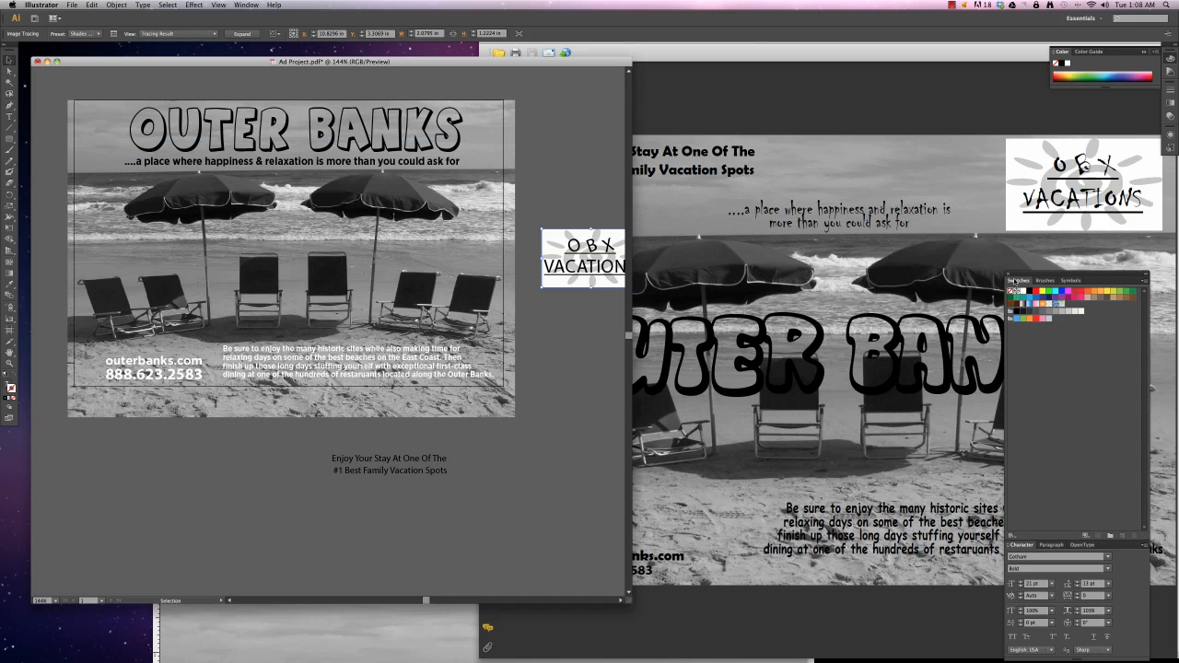
{"action": "left_click", "coordinate": [1008, 275]}
{"action": "left_click_drag", "start_coordinate": [551, 61], "coordinate": [598, 83]}
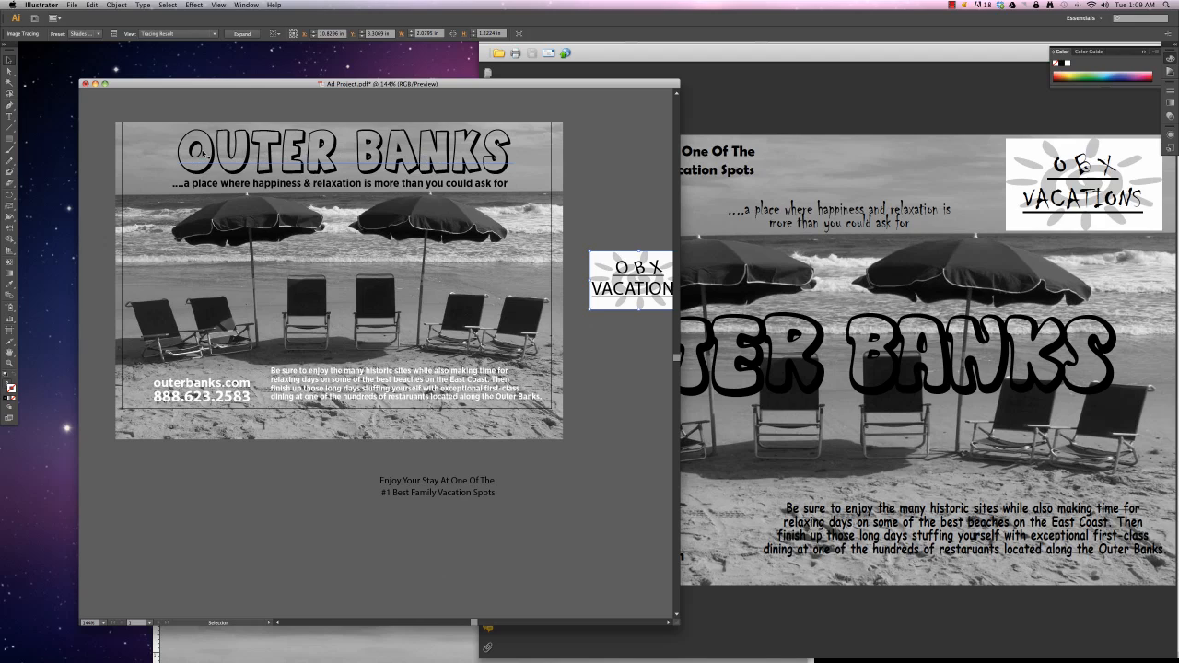
{"action": "left_click", "coordinate": [682, 193]}
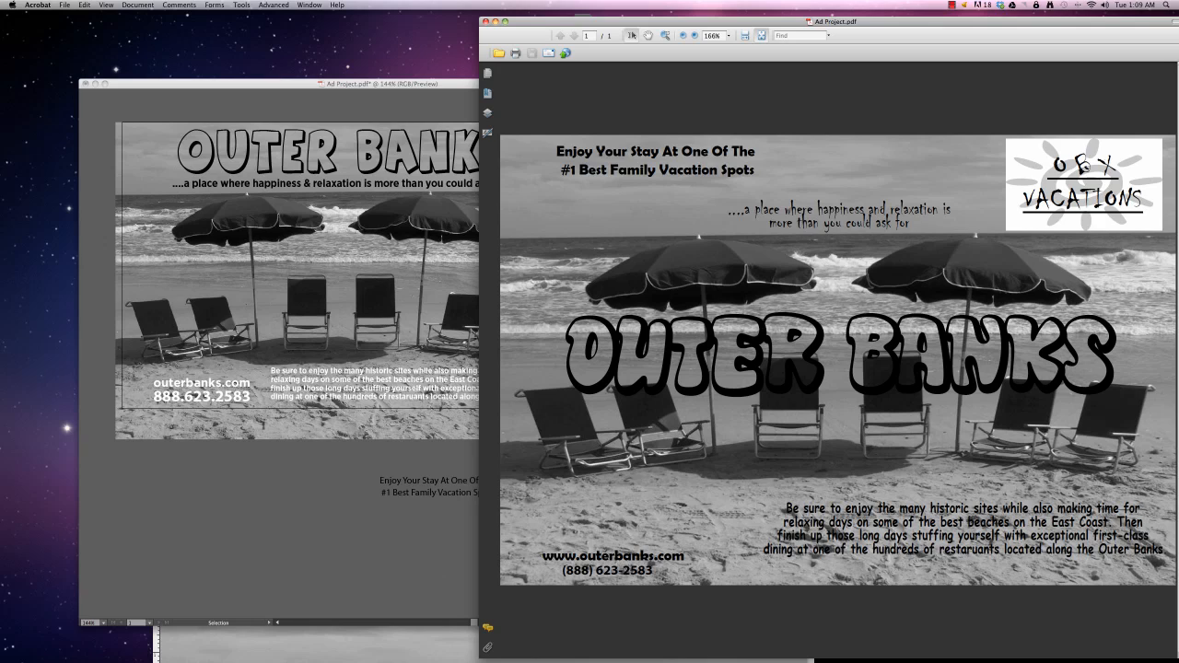
{"action": "left_click", "coordinate": [212, 191]}
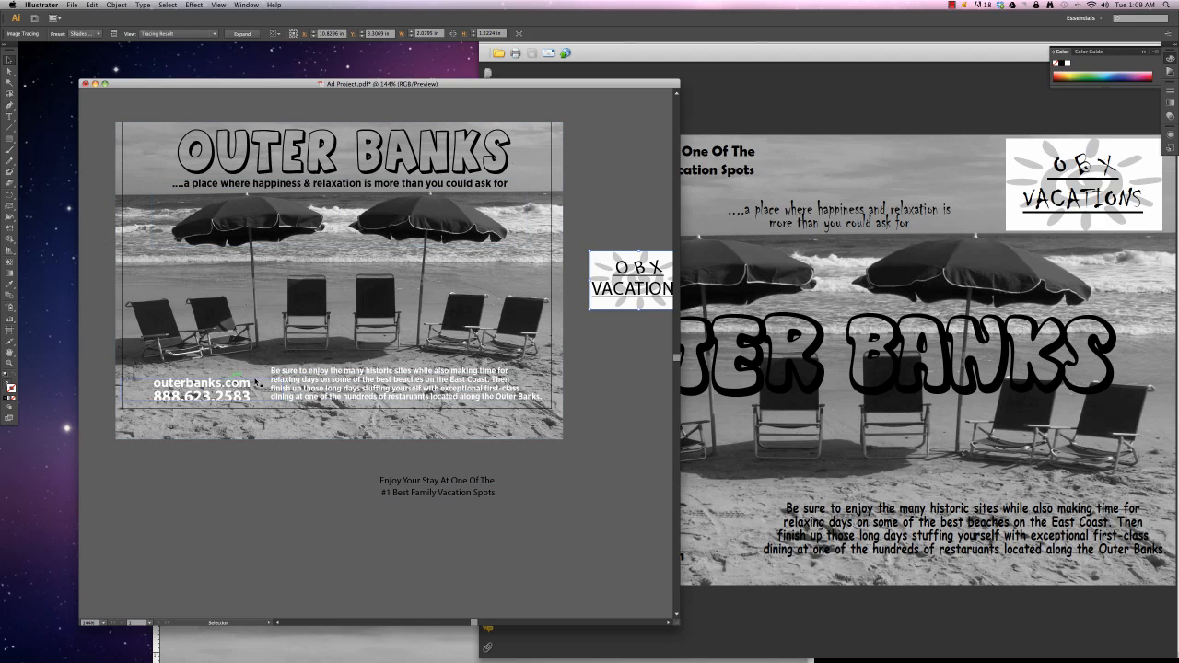
Step: Switch to Photoshop, bring the beach photo document into full view, and add a new empty layer above the photo
{"action": "left_click", "coordinate": [441, 650]}
{"action": "left_click_drag", "start_coordinate": [465, 500], "coordinate": [468, 329]}
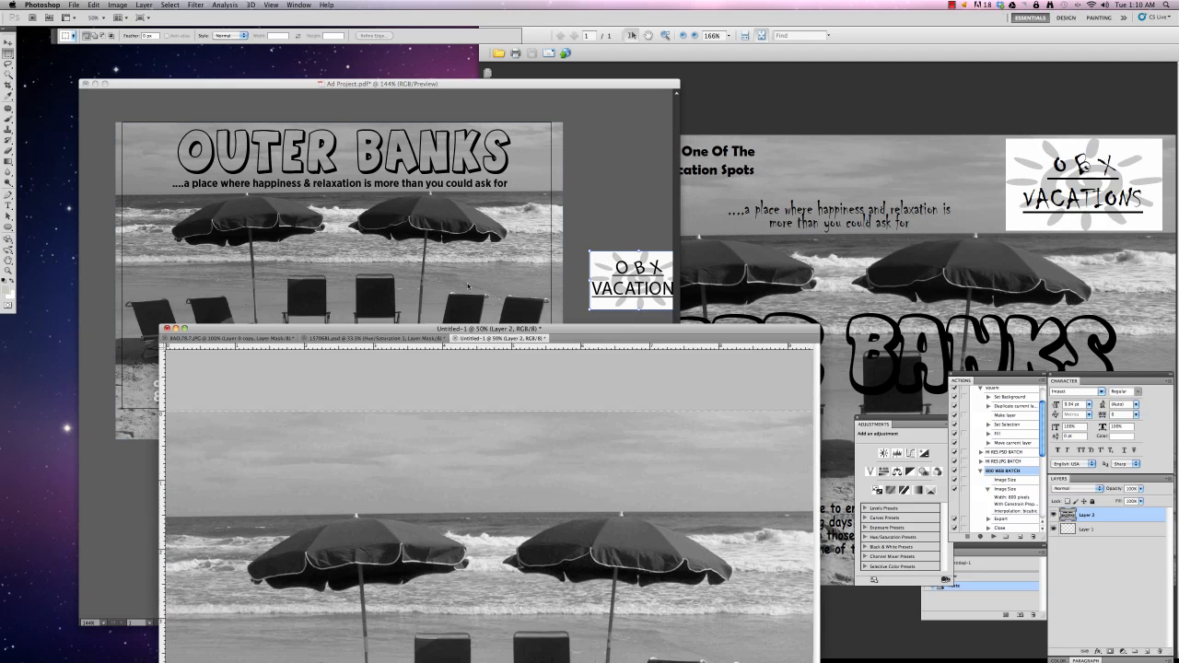
{"action": "left_click_drag", "start_coordinate": [468, 286], "coordinate": [459, 64]}
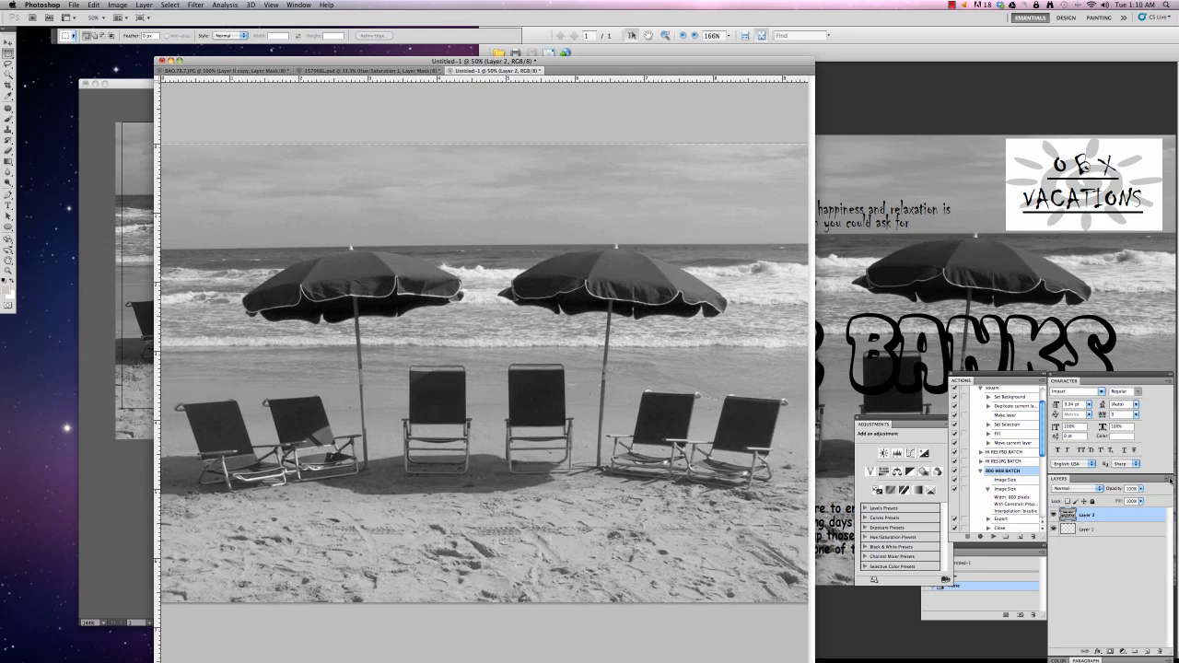
{"action": "left_click", "coordinate": [1170, 480]}
{"action": "left_click", "coordinate": [1088, 389]}
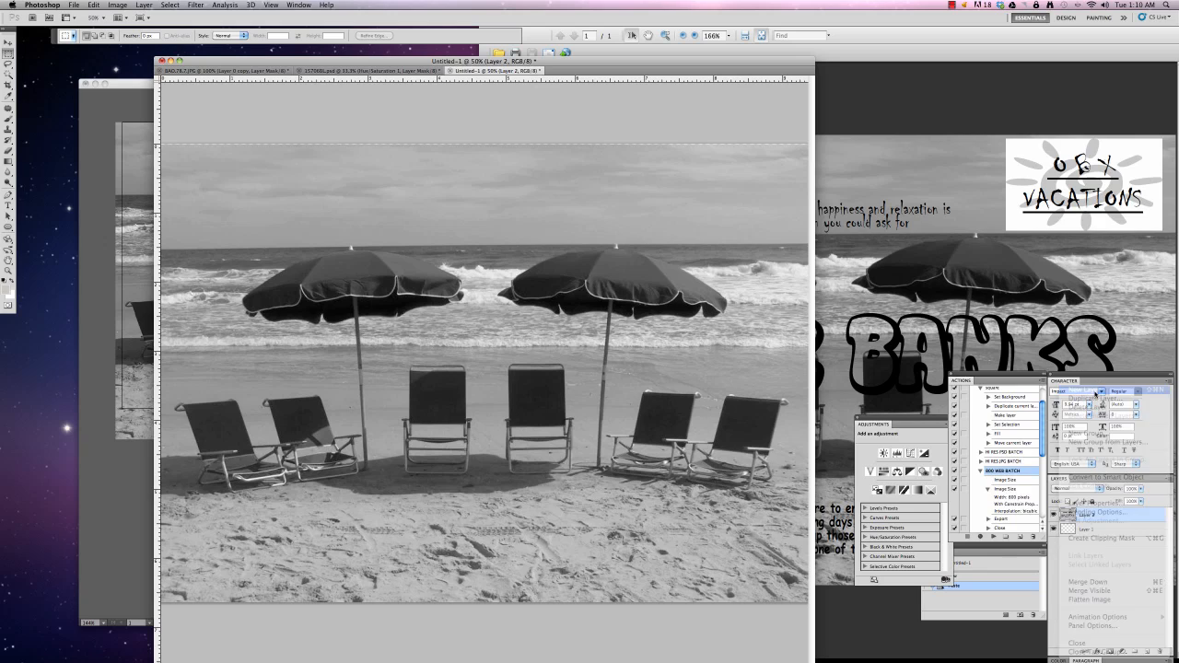
{"action": "left_click", "coordinate": [923, 462]}
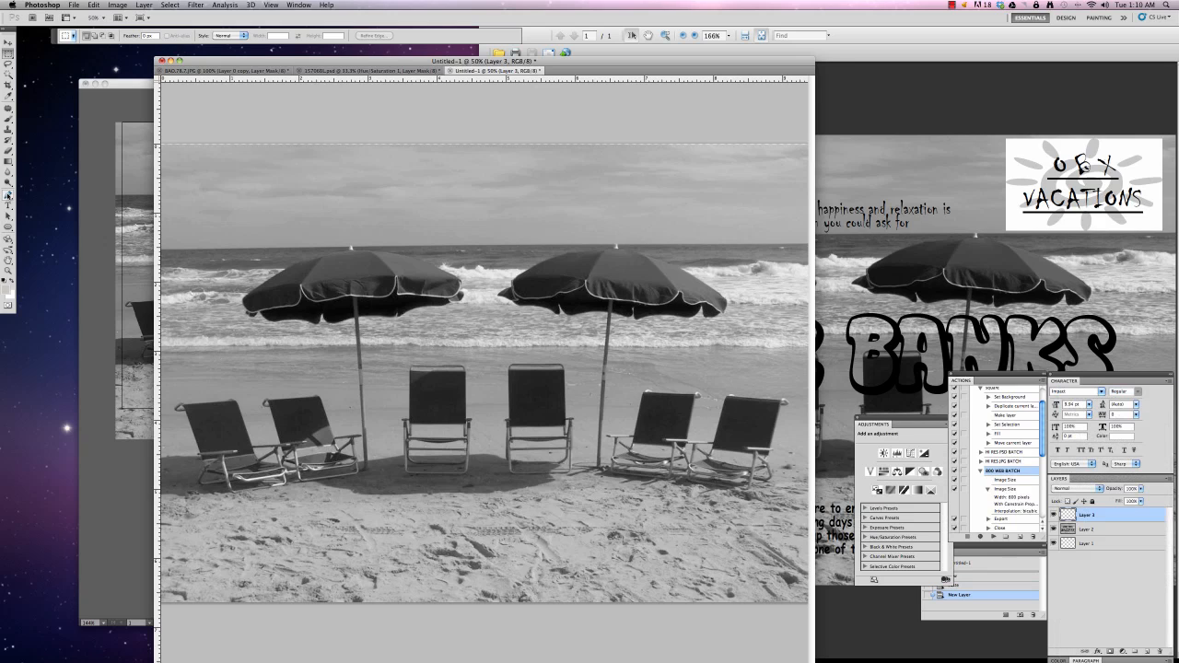
Step: Set up the Gradient tool with the Foreground to Transparent preset and the near-black foreground color 0e0e0e
{"action": "left_click", "coordinate": [8, 163]}
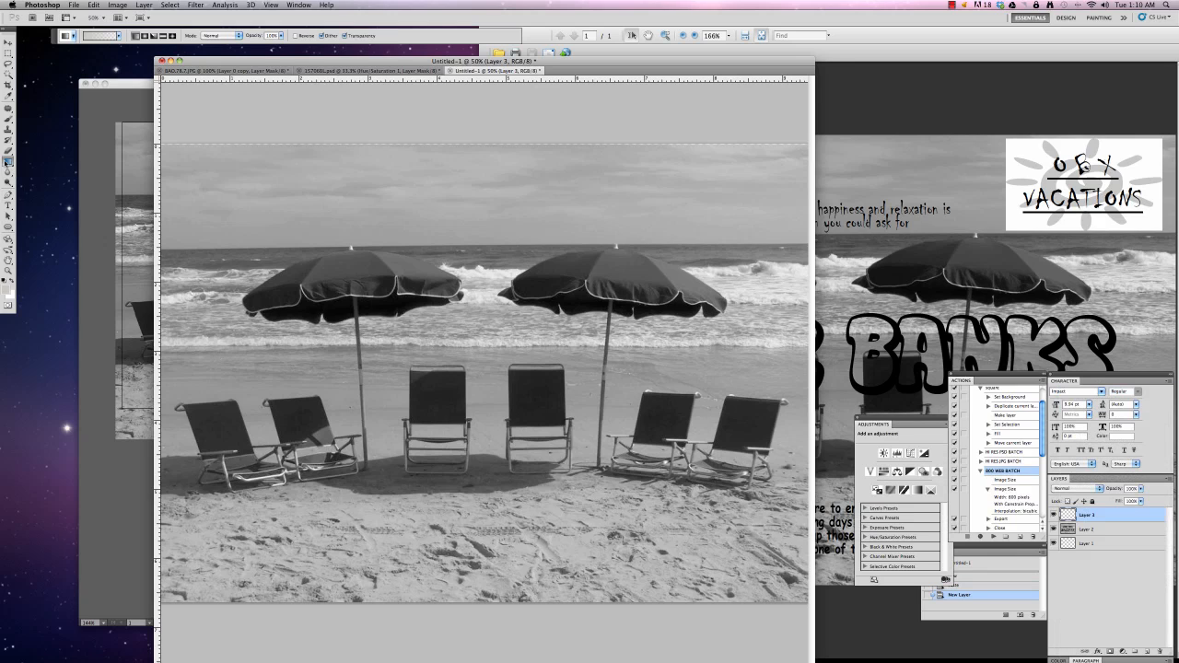
{"action": "left_click", "coordinate": [99, 35]}
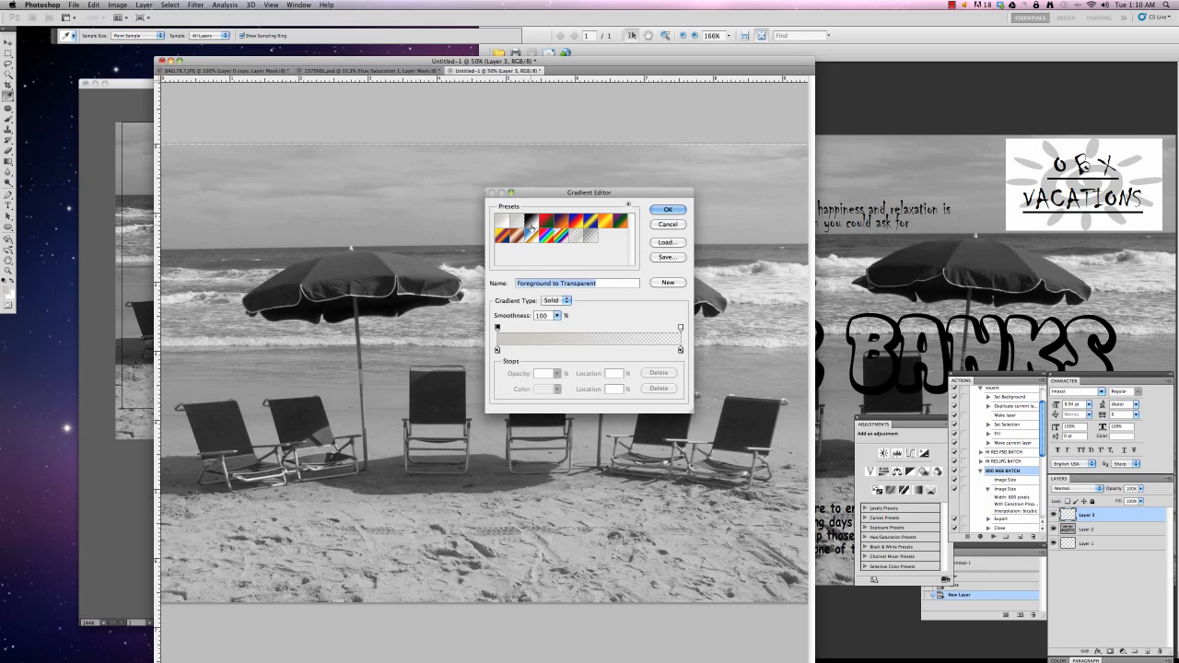
{"action": "key", "text": "Return"}
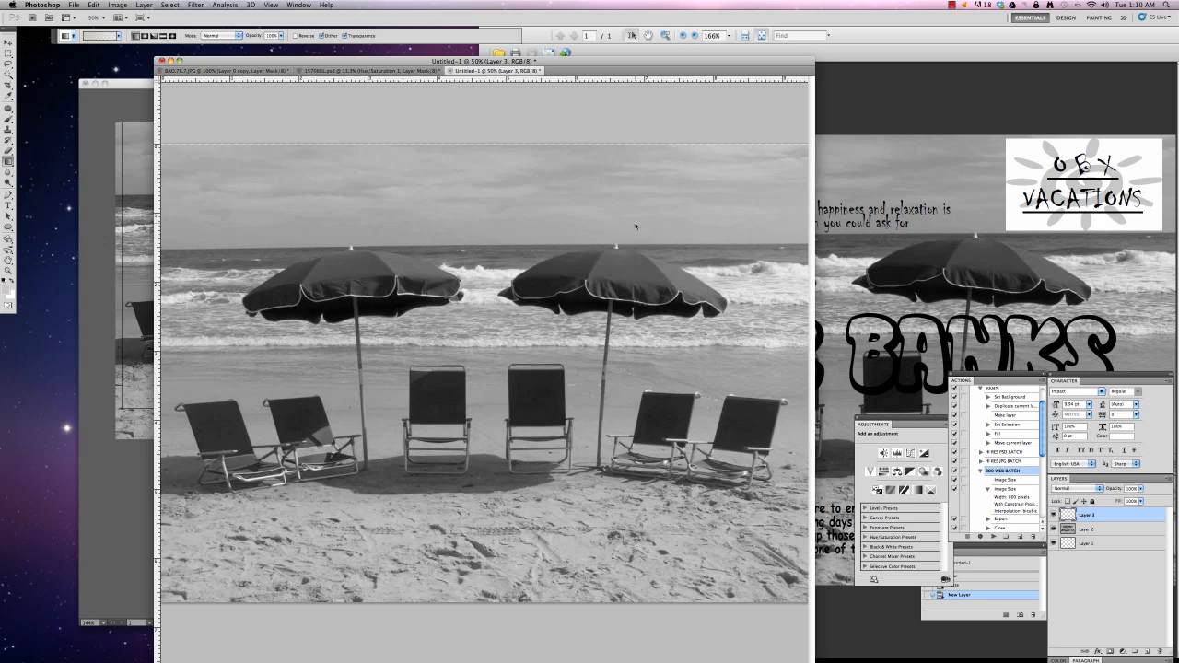
{"action": "left_click", "coordinate": [9, 292]}
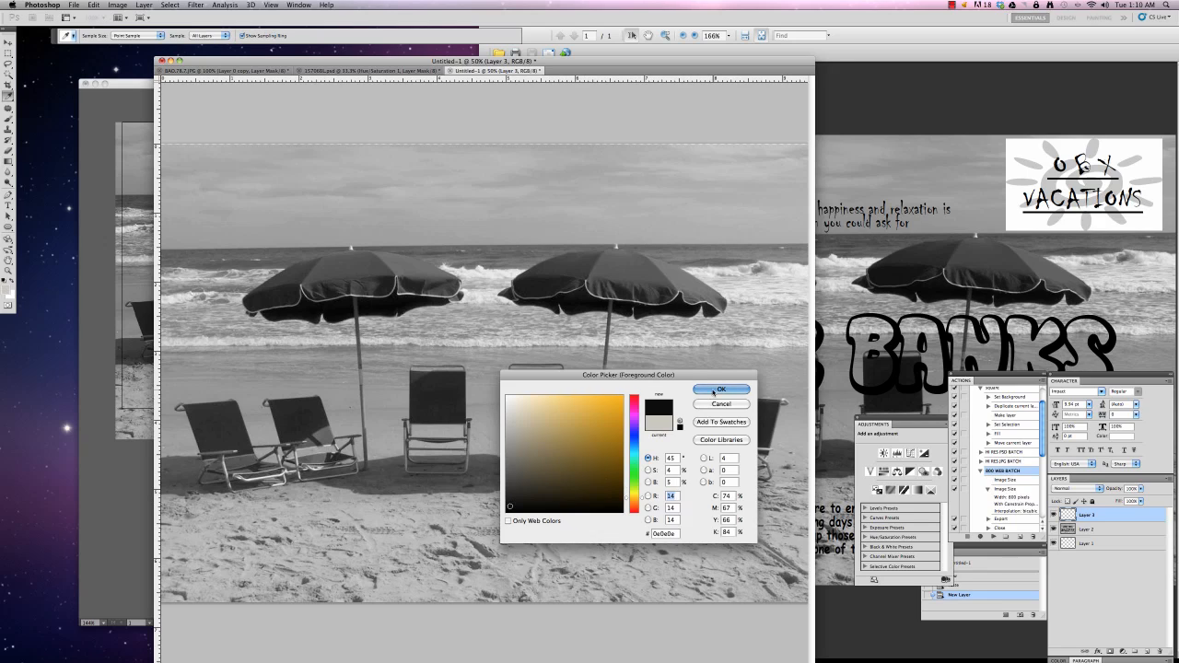
{"action": "key", "text": "Return"}
{"action": "left_click", "coordinate": [101, 35]}
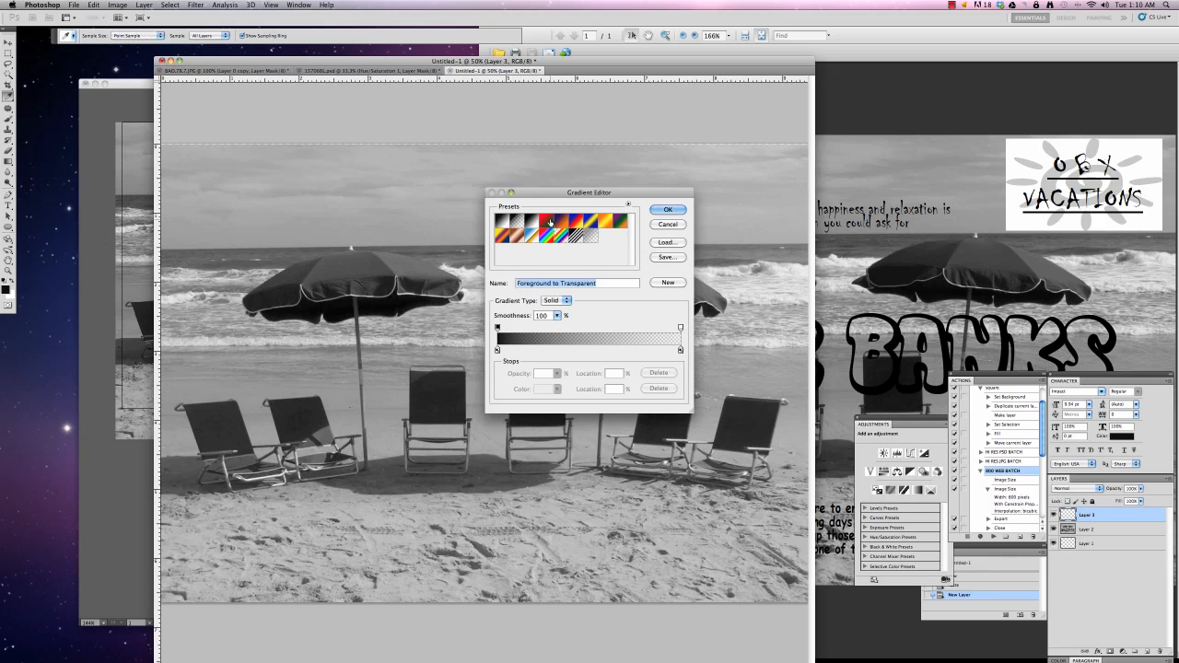
{"action": "left_click", "coordinate": [668, 211]}
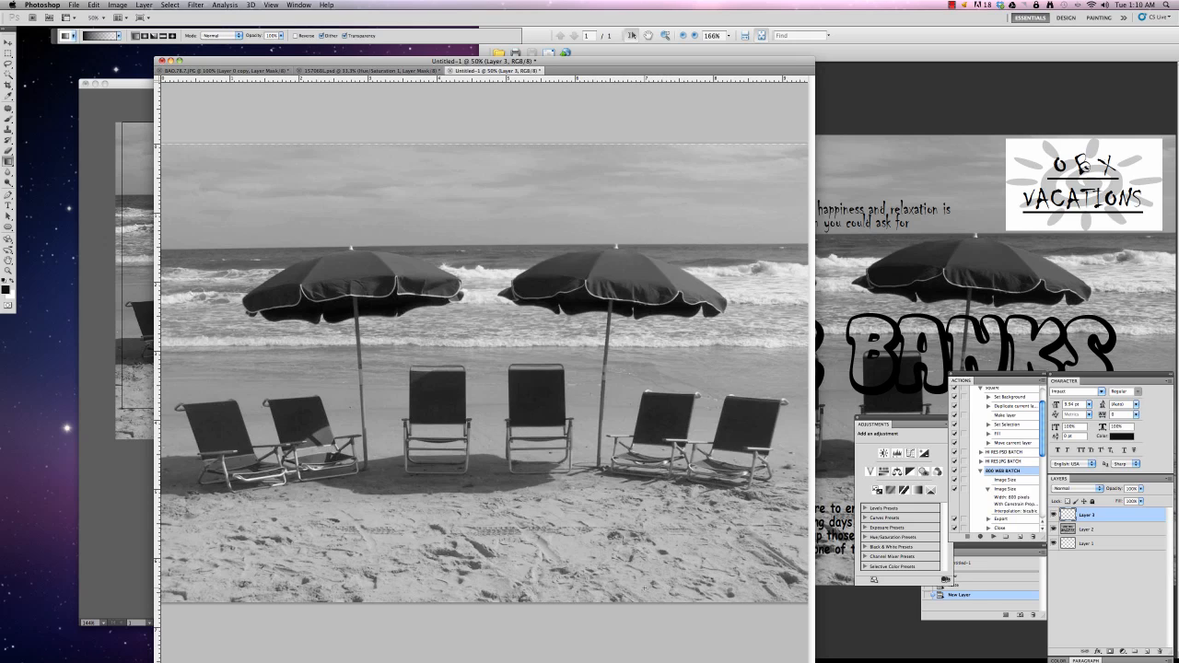
Step: Darken the sand along the photo's lower edge with repeated upward gradients started below the canvas, undoing one pass and redrawing it
{"action": "key", "text": "super+minus"}
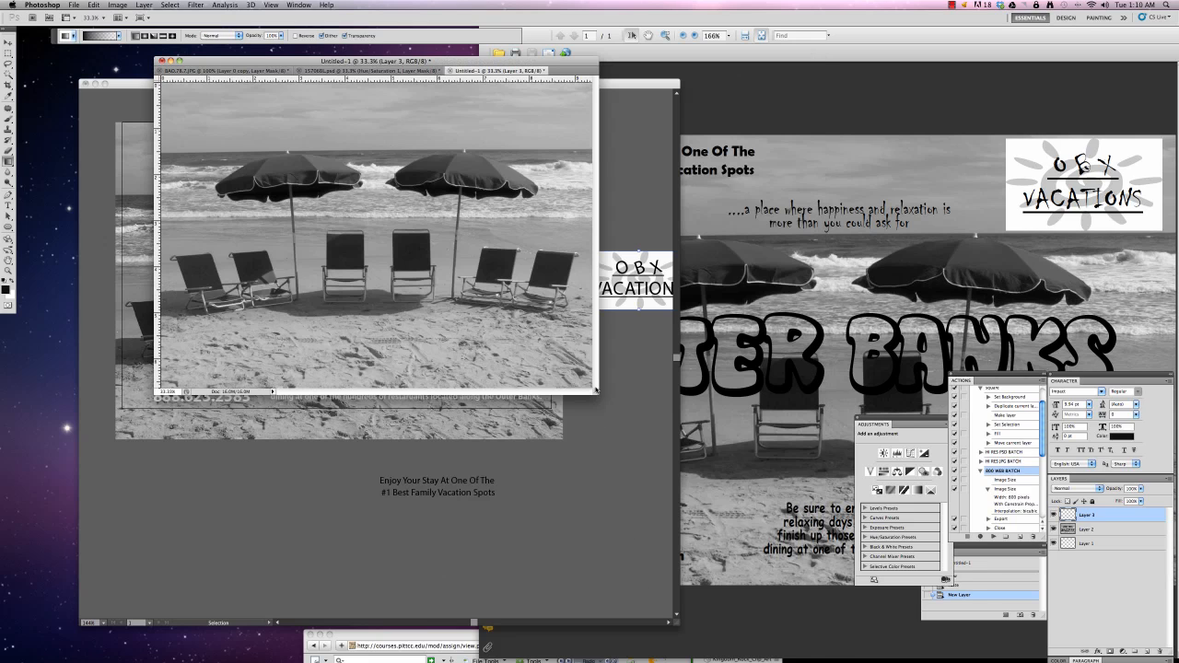
{"action": "left_click_drag", "start_coordinate": [595, 391], "coordinate": [891, 662]}
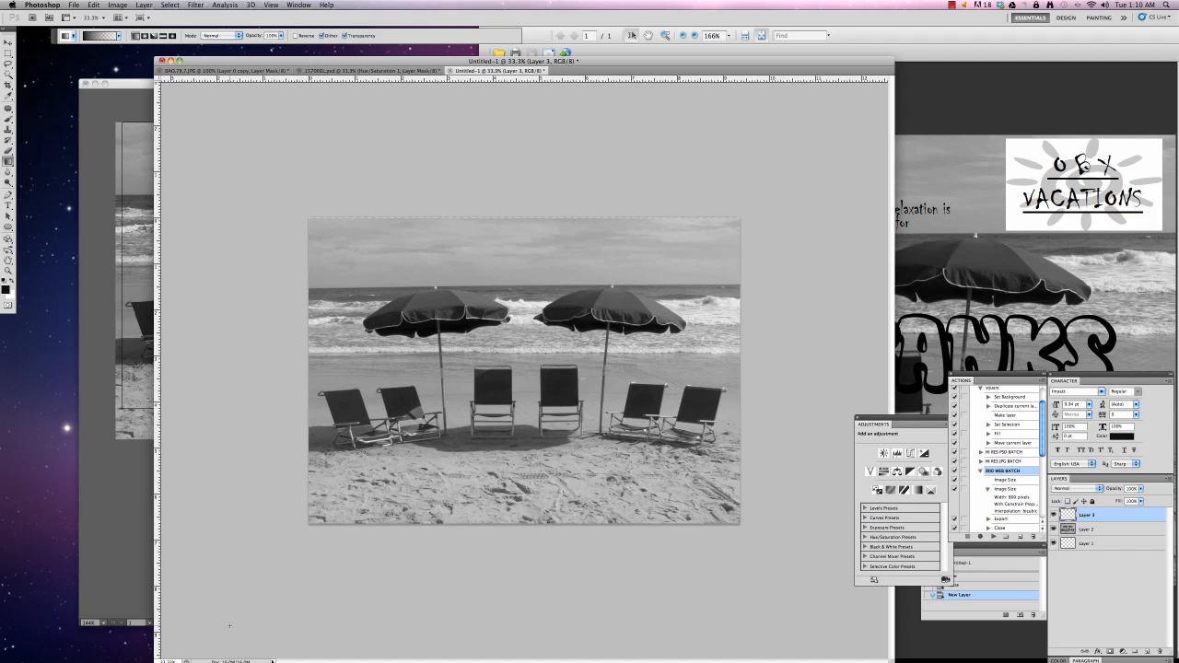
{"action": "left_click_drag", "start_coordinate": [315, 640], "coordinate": [331, 487]}
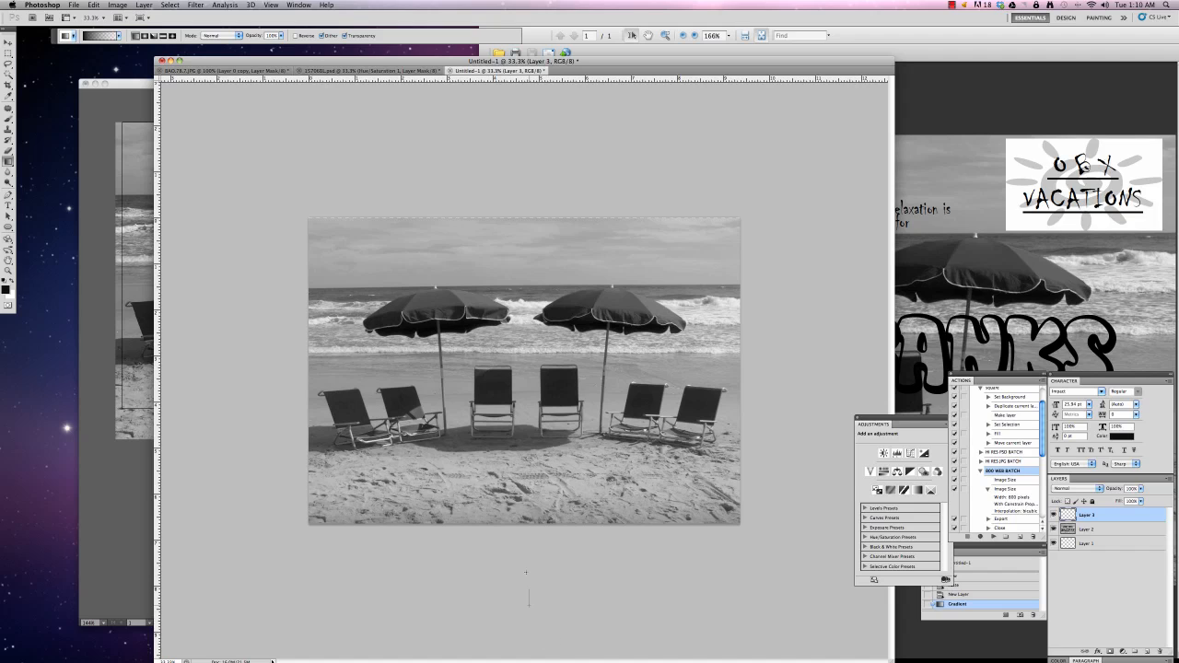
{"action": "left_click_drag", "start_coordinate": [526, 572], "coordinate": [518, 473]}
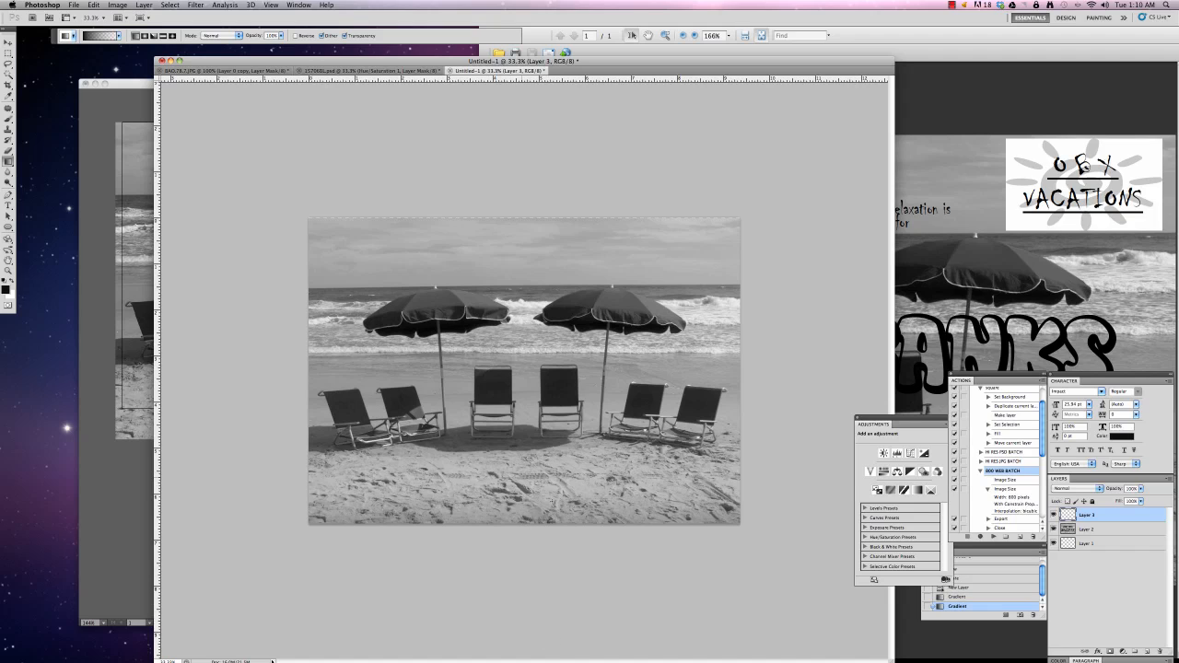
{"action": "left_click_drag", "start_coordinate": [571, 634], "coordinate": [570, 529]}
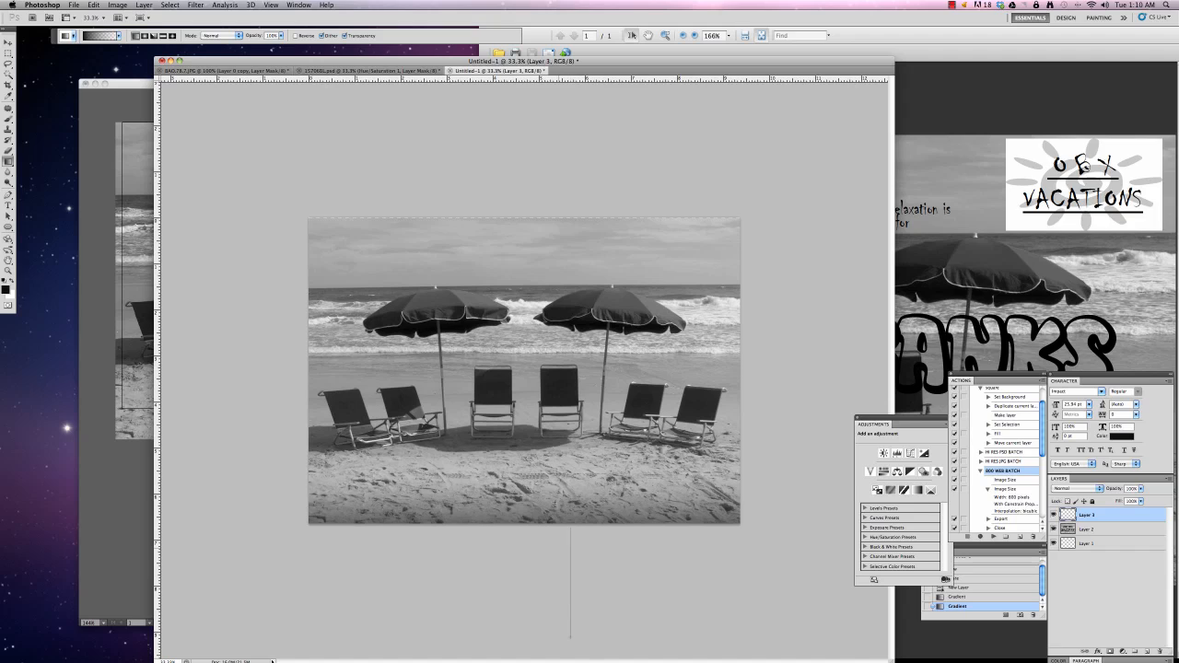
{"action": "left_click_drag", "start_coordinate": [553, 451], "coordinate": [553, 452]}
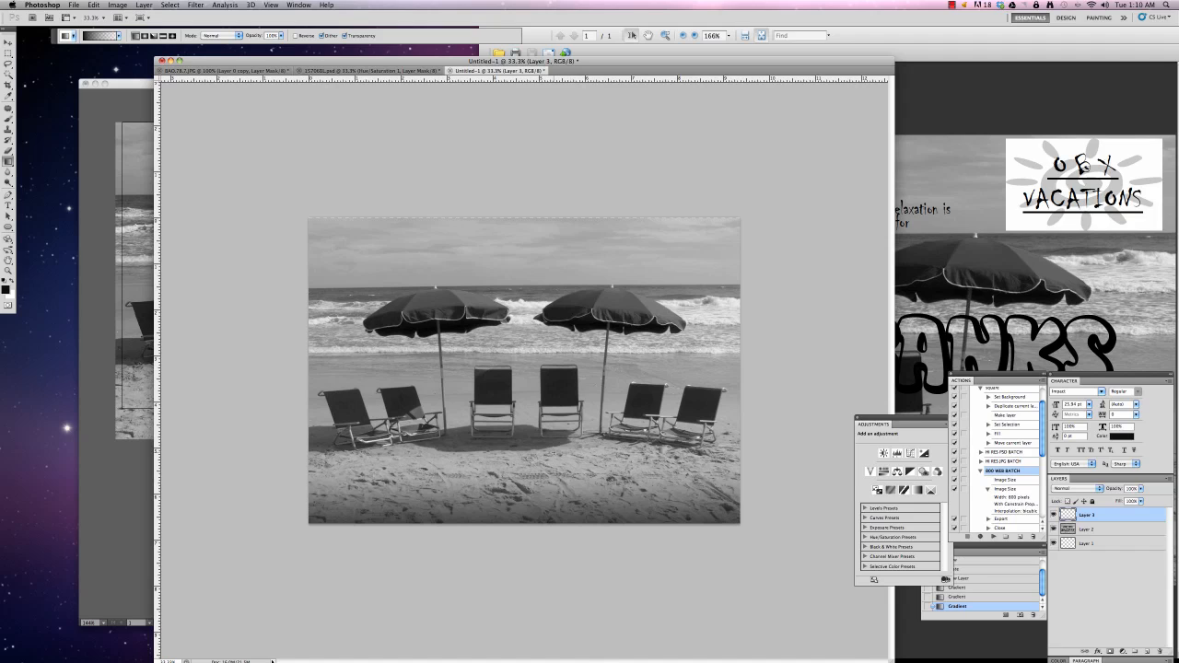
{"action": "left_click_drag", "start_coordinate": [547, 638], "coordinate": [535, 473]}
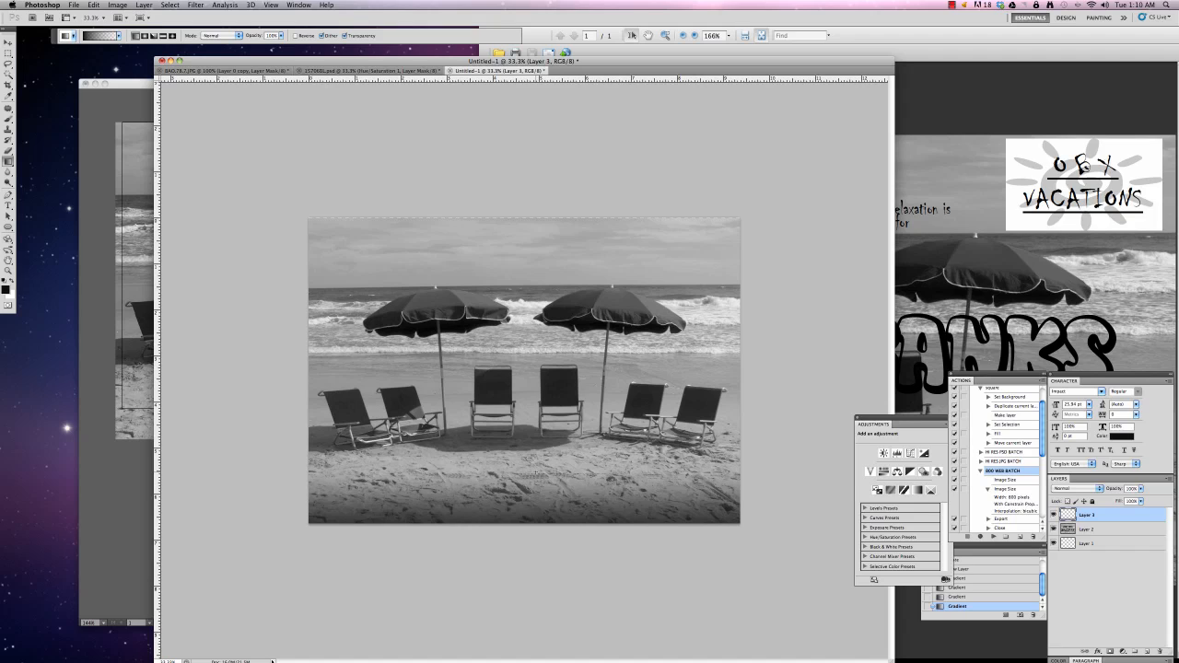
{"action": "left_click_drag", "start_coordinate": [534, 566], "coordinate": [531, 456]}
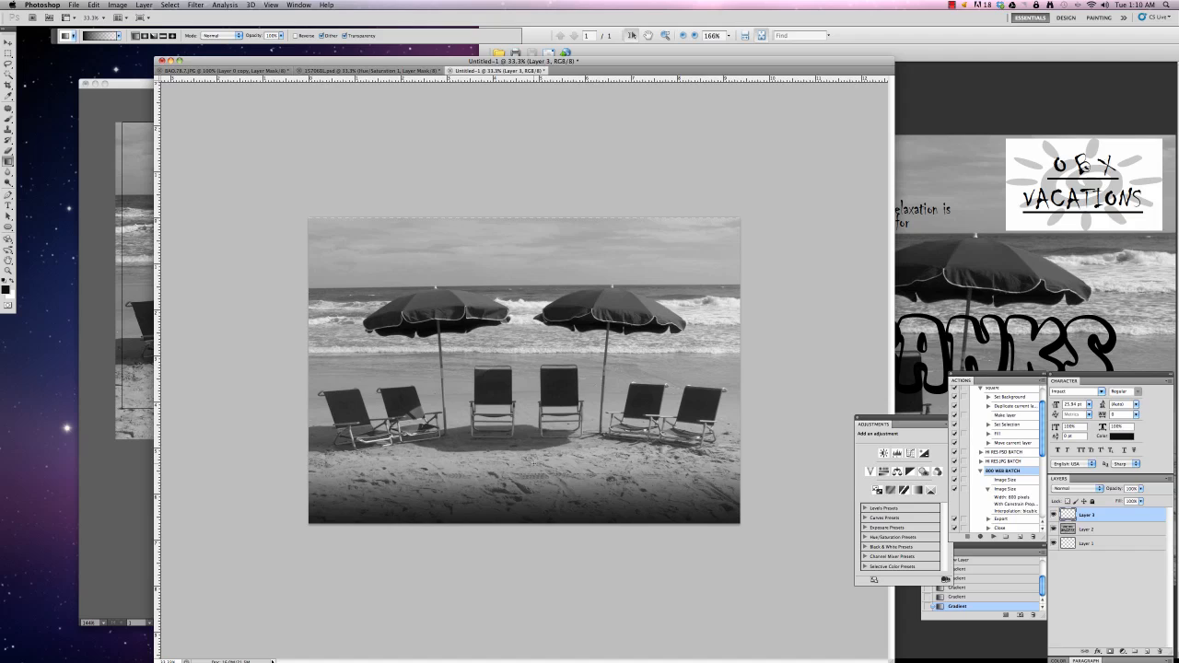
{"action": "key", "text": "ctrl+z"}
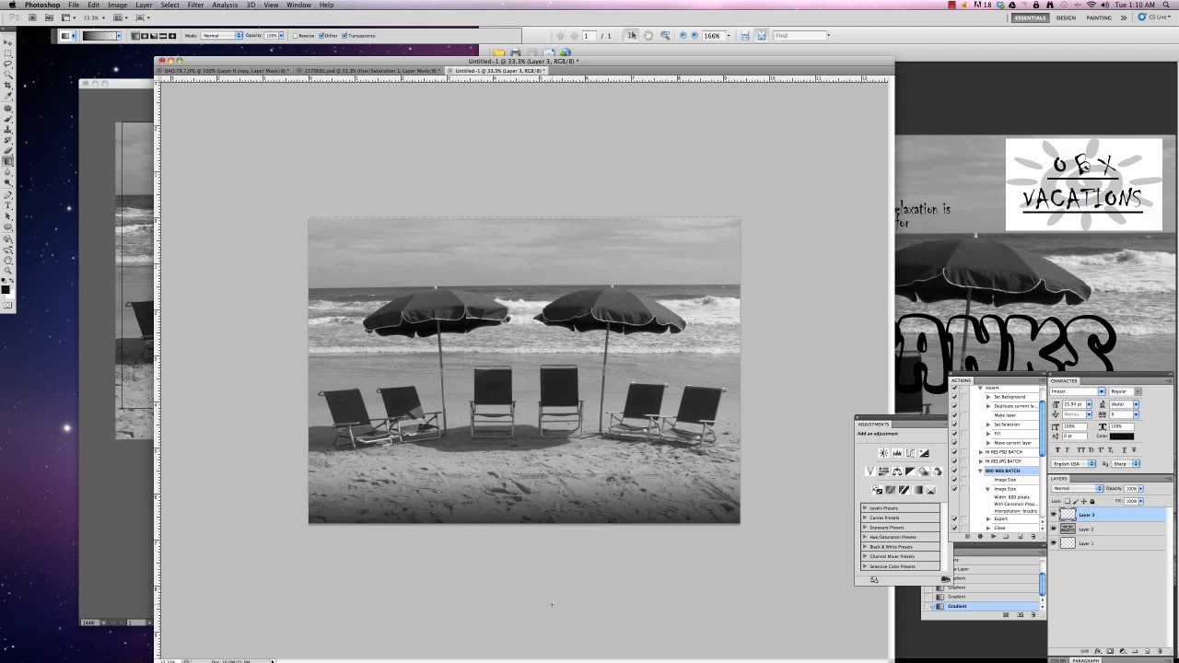
{"action": "left_click_drag", "start_coordinate": [553, 468], "coordinate": [553, 470]}
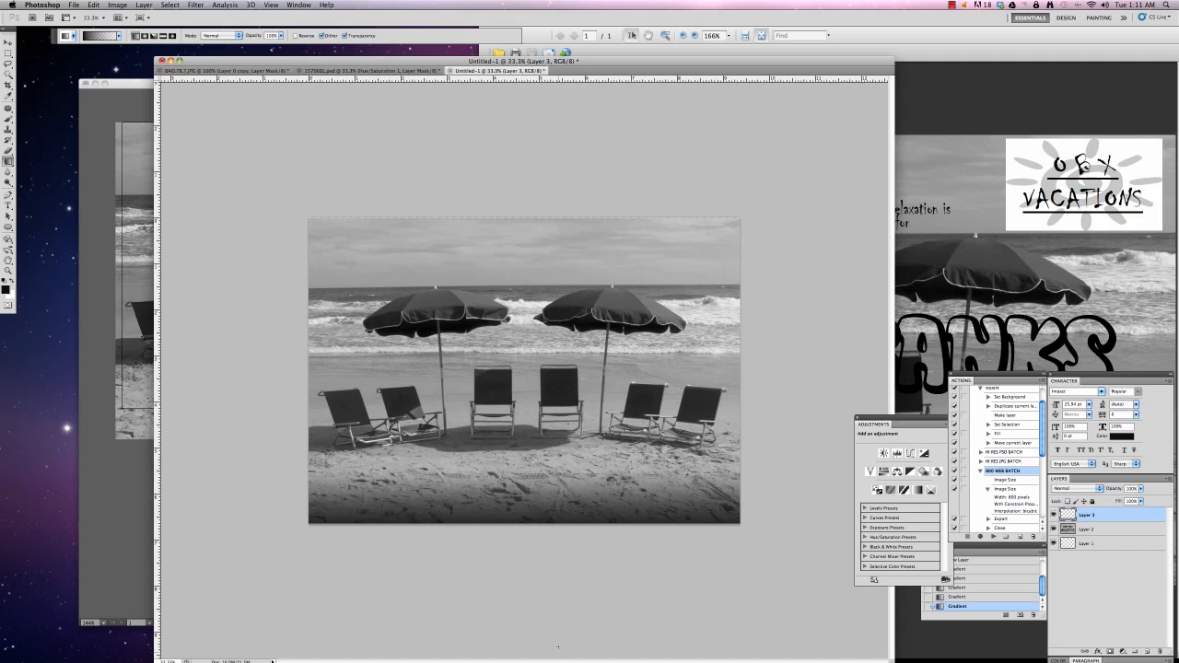
{"action": "left_click_drag", "start_coordinate": [558, 647], "coordinate": [551, 450]}
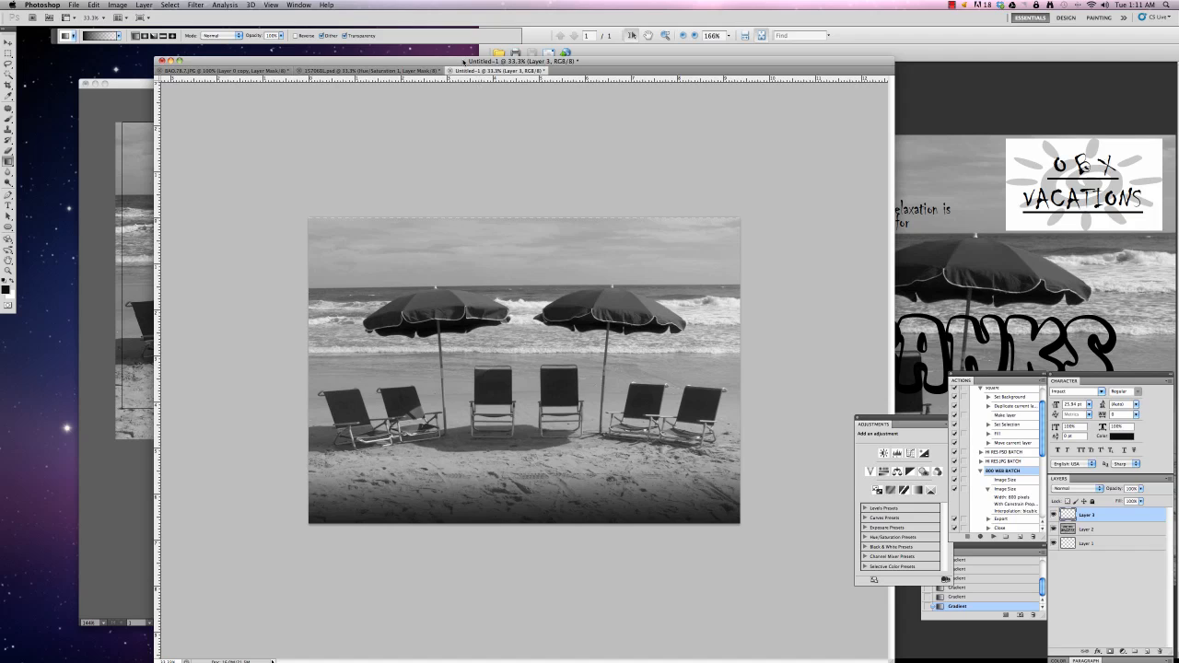
Step: Save the image to the Desktop as a layered Photoshop file named with a person's first name, keeping Maximize Compatibility enabled
{"action": "key", "text": "super+shift+s"}
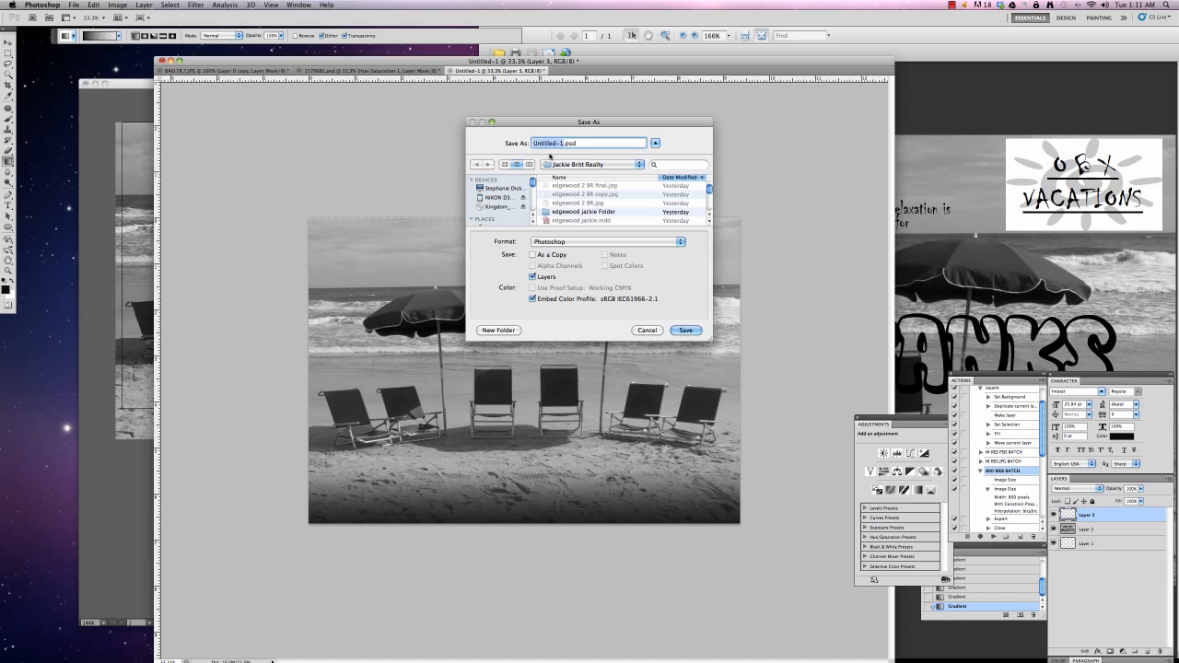
{"action": "left_click", "coordinate": [531, 223]}
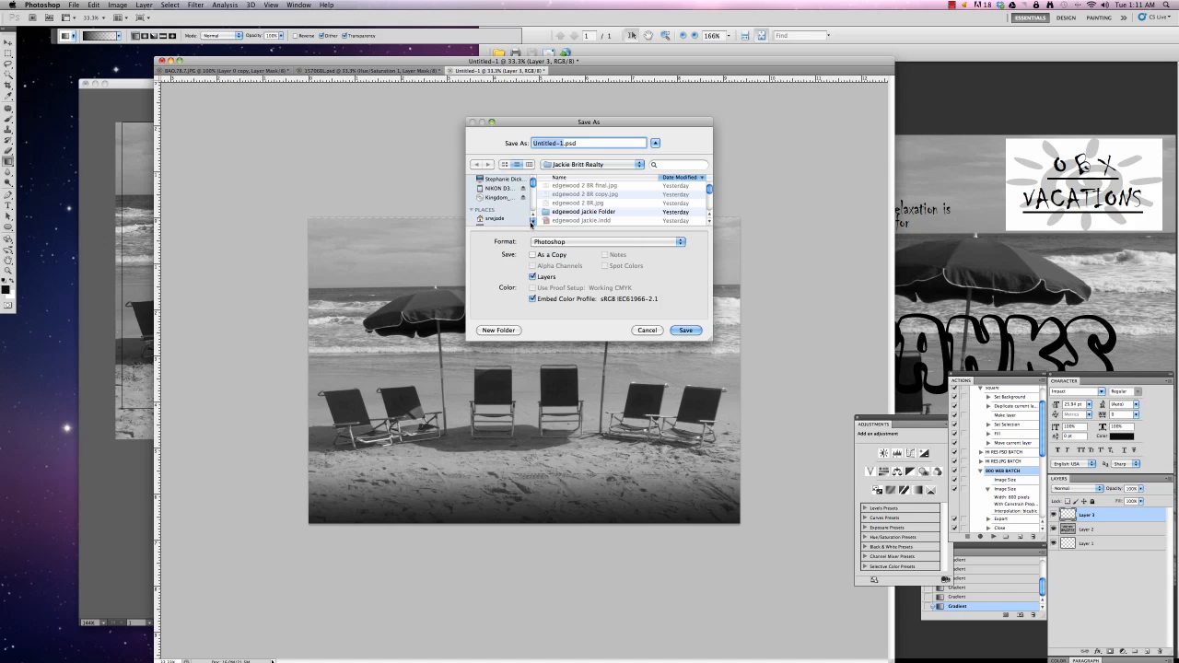
{"action": "left_click", "coordinate": [531, 223]}
{"action": "left_click", "coordinate": [531, 223]}
{"action": "left_click", "coordinate": [532, 223]}
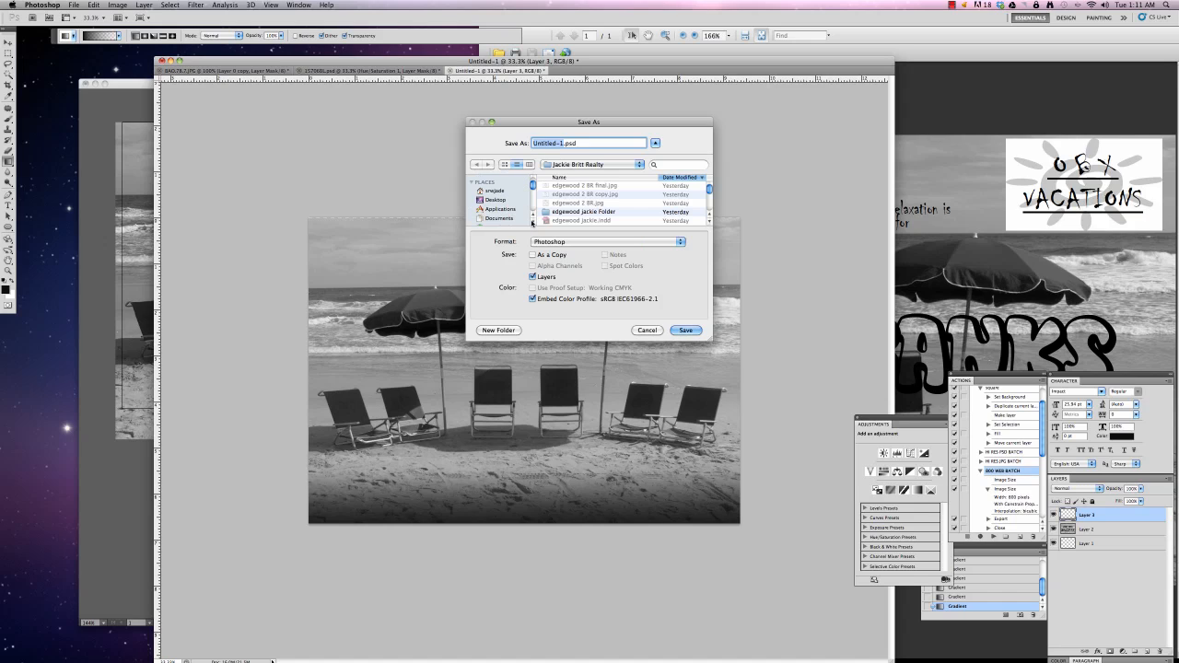
{"action": "left_click", "coordinate": [498, 200]}
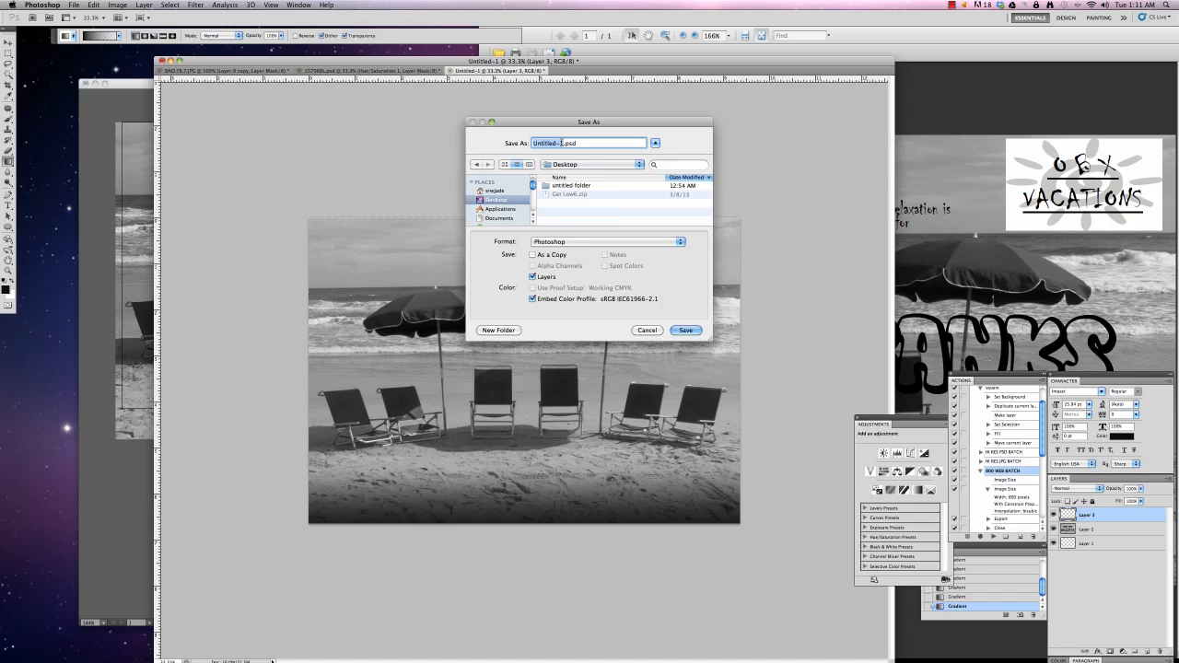
{"action": "type", "text": "samual"}
{"action": "left_click", "coordinate": [691, 332]}
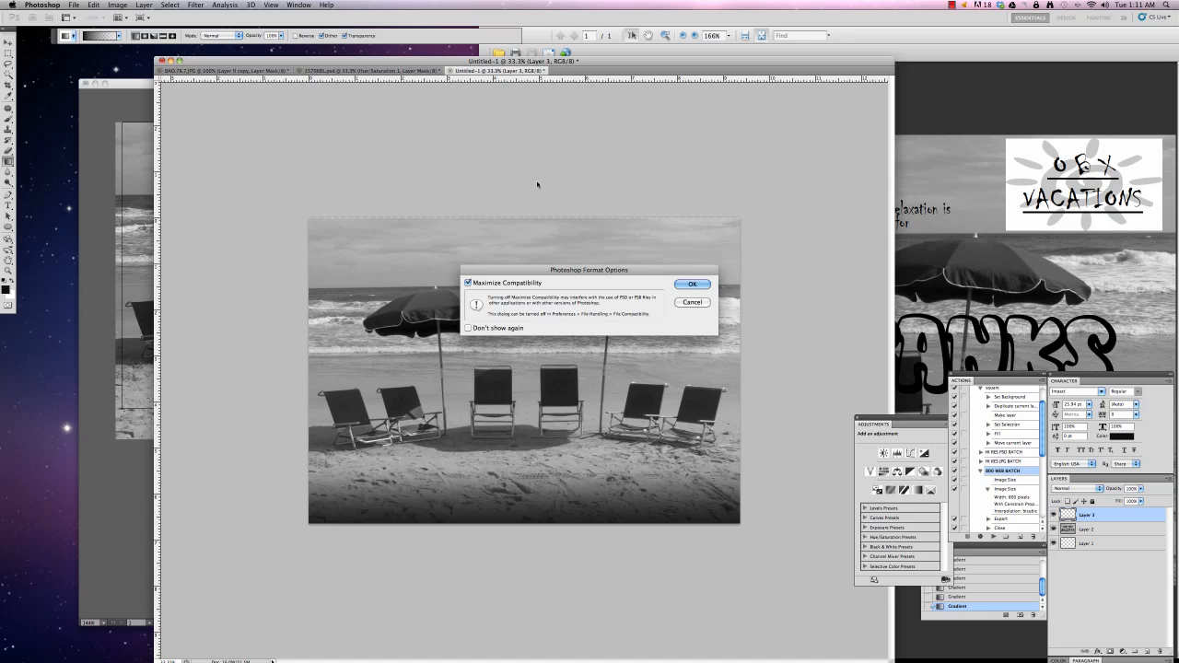
{"action": "left_click", "coordinate": [689, 288]}
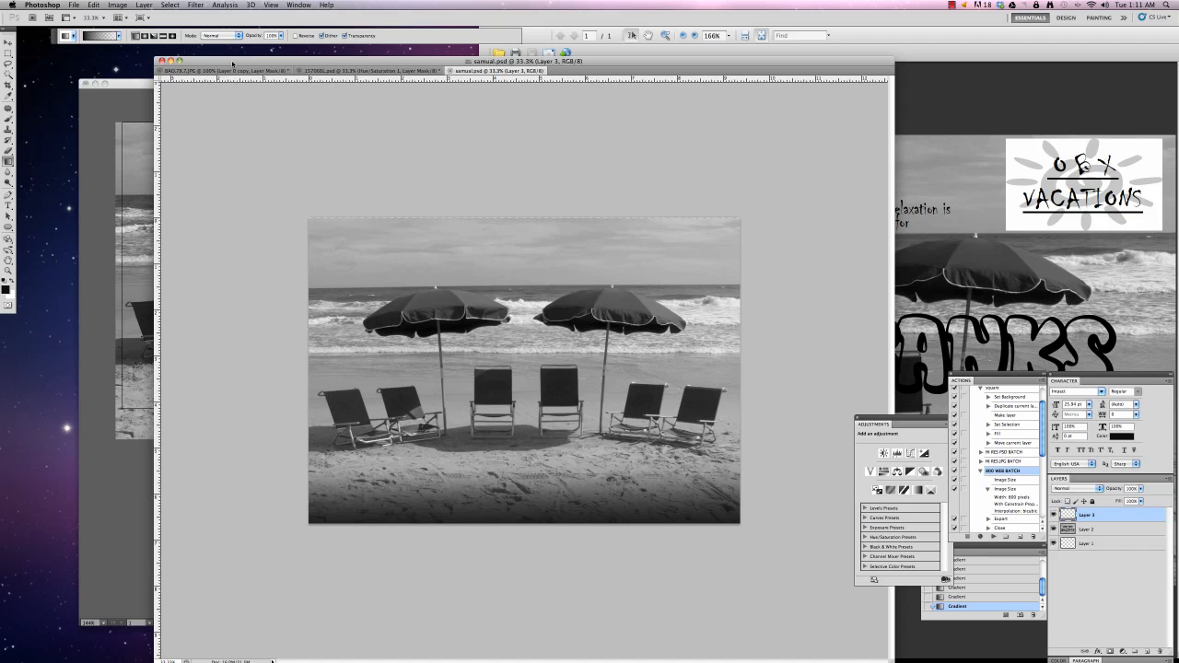
Step: Move the Photoshop window aside, switch to the Ad Project document in Illustrator, and clear the selection there
{"action": "left_click_drag", "start_coordinate": [232, 64], "coordinate": [624, 144]}
{"action": "left_click", "coordinate": [365, 104]}
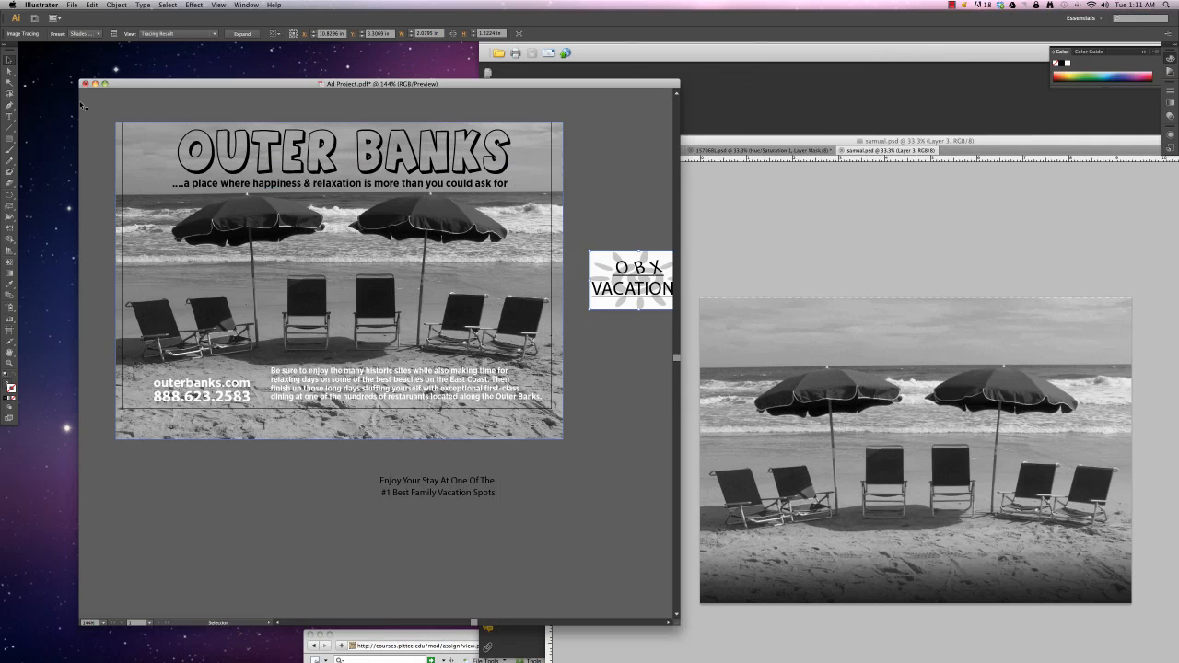
{"action": "left_click", "coordinate": [131, 132]}
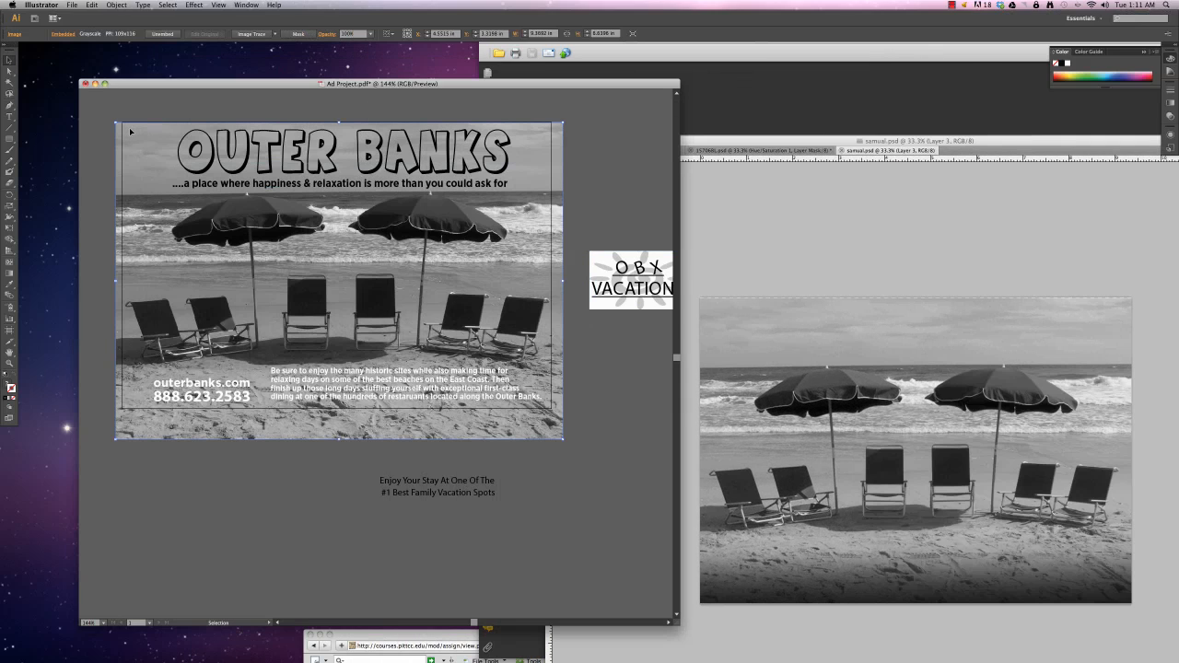
{"action": "left_click", "coordinate": [131, 111]}
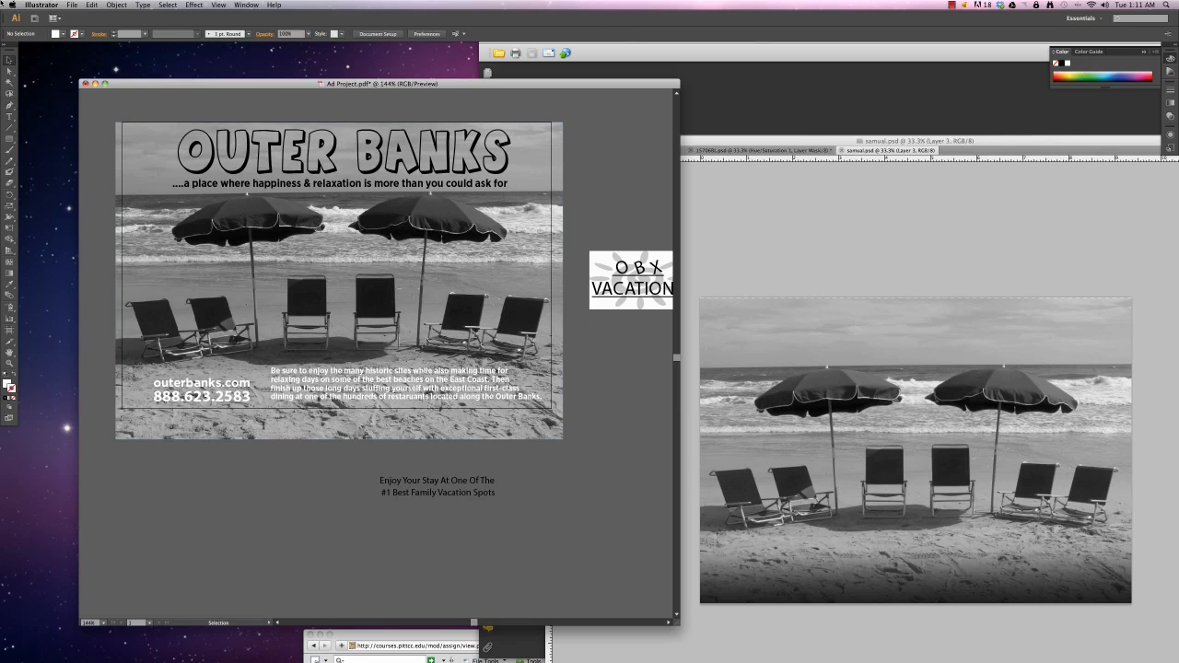
Step: Place the darkened layered beach photo from the Desktop into the ad as a linked file
{"action": "left_click", "coordinate": [71, 6]}
{"action": "left_click", "coordinate": [92, 143]}
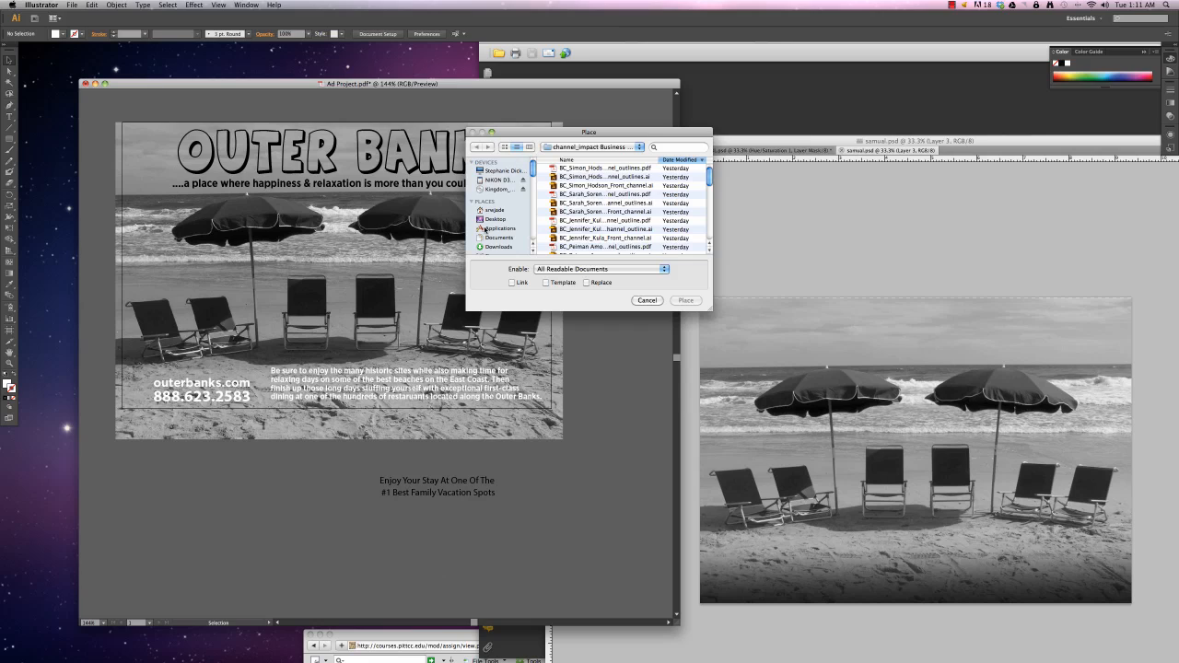
{"action": "left_click", "coordinate": [496, 220]}
{"action": "left_click", "coordinate": [599, 169]}
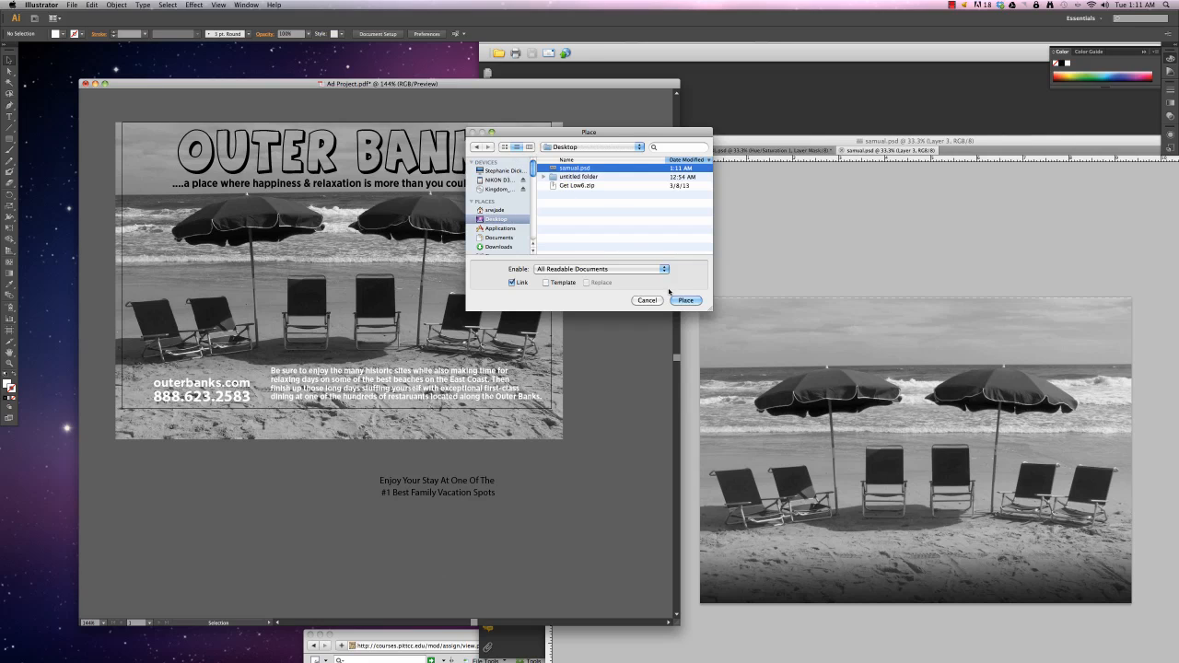
{"action": "left_click", "coordinate": [683, 300]}
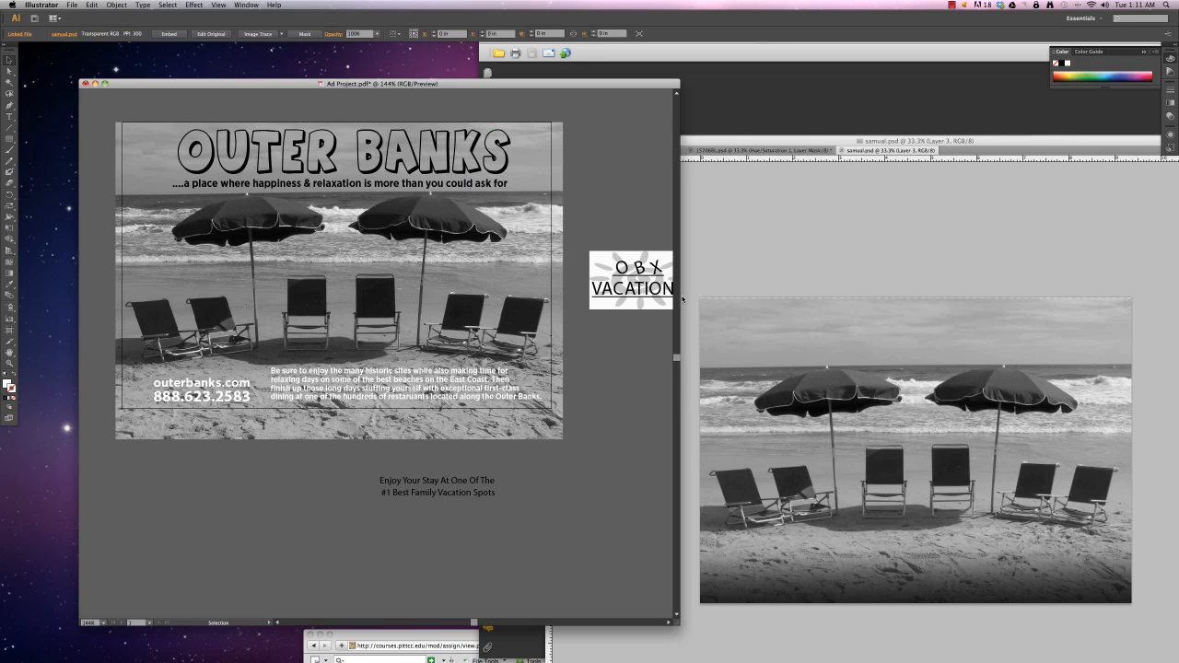
Step: Position the newly placed beach photo exactly over the old background photo, shifting the windows for a clear view
{"action": "left_click_drag", "start_coordinate": [440, 638], "coordinate": [522, 592]}
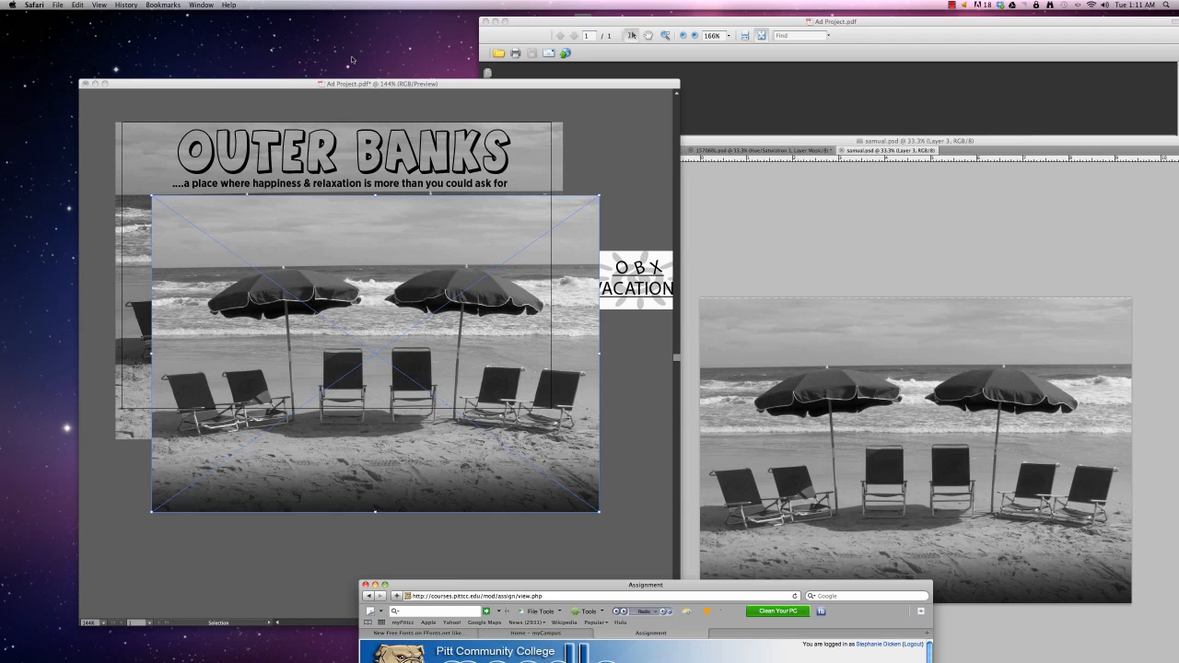
{"action": "left_click_drag", "start_coordinate": [306, 84], "coordinate": [350, 71]}
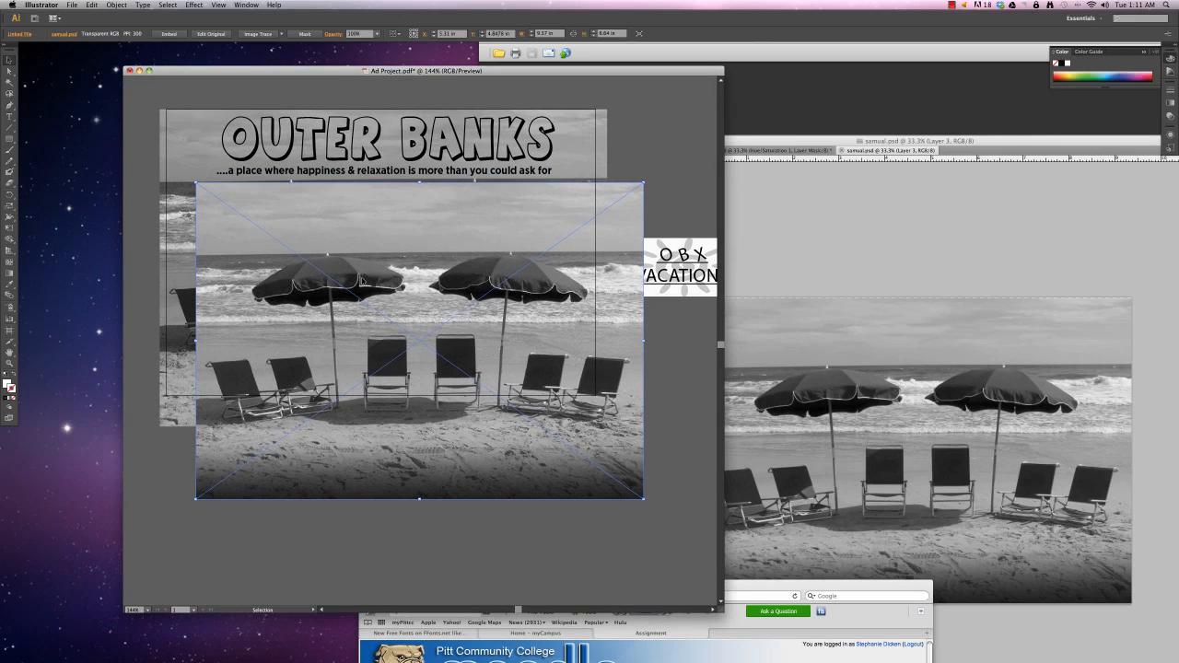
{"action": "left_click_drag", "start_coordinate": [348, 230], "coordinate": [315, 159]}
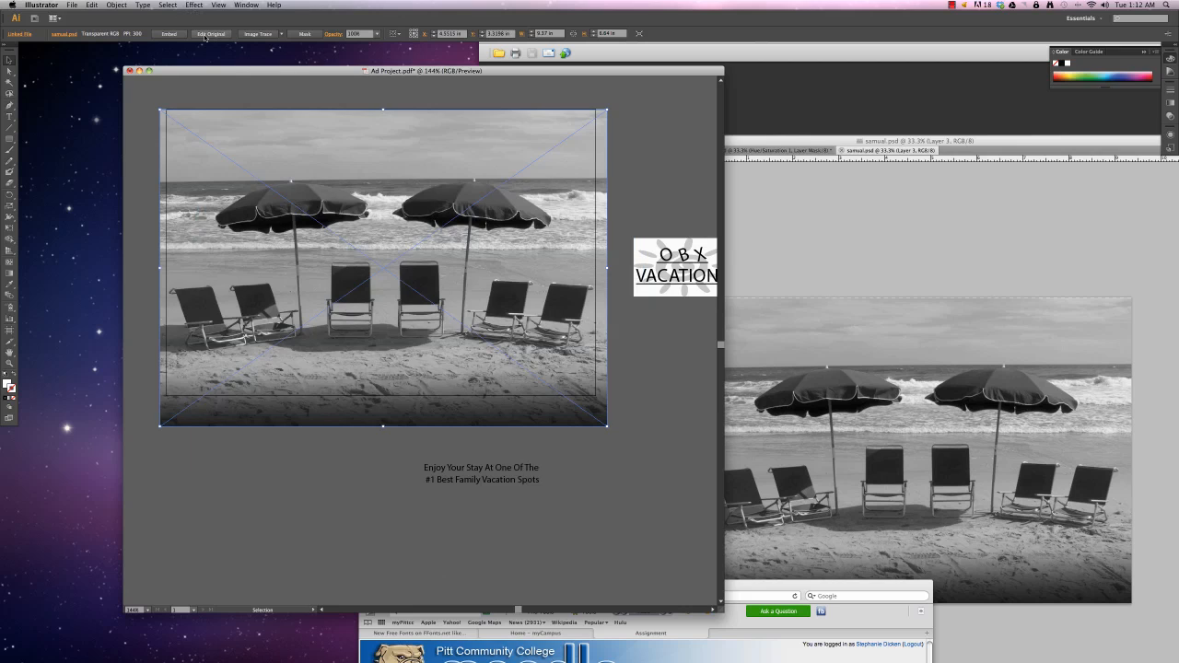
Step: Send the new beach photo behind everything else and delete the old background photo that covers it
{"action": "left_click", "coordinate": [117, 4]}
{"action": "mouse_move", "coordinate": [129, 25]}
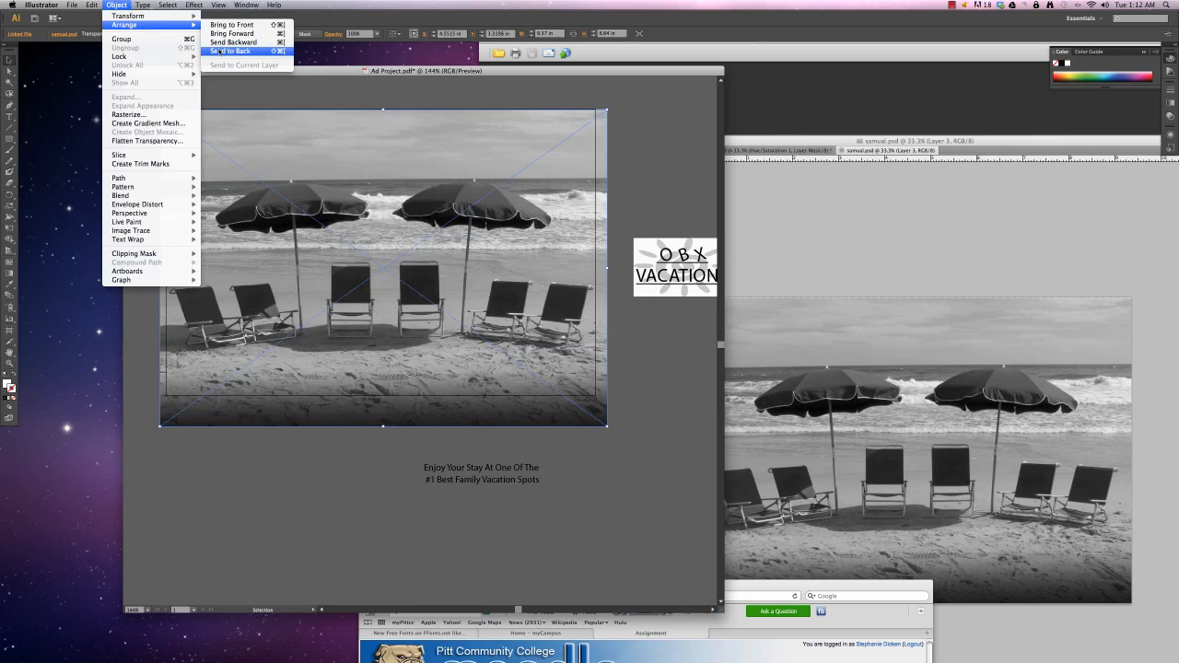
{"action": "left_click", "coordinate": [230, 52]}
{"action": "left_click", "coordinate": [253, 81]}
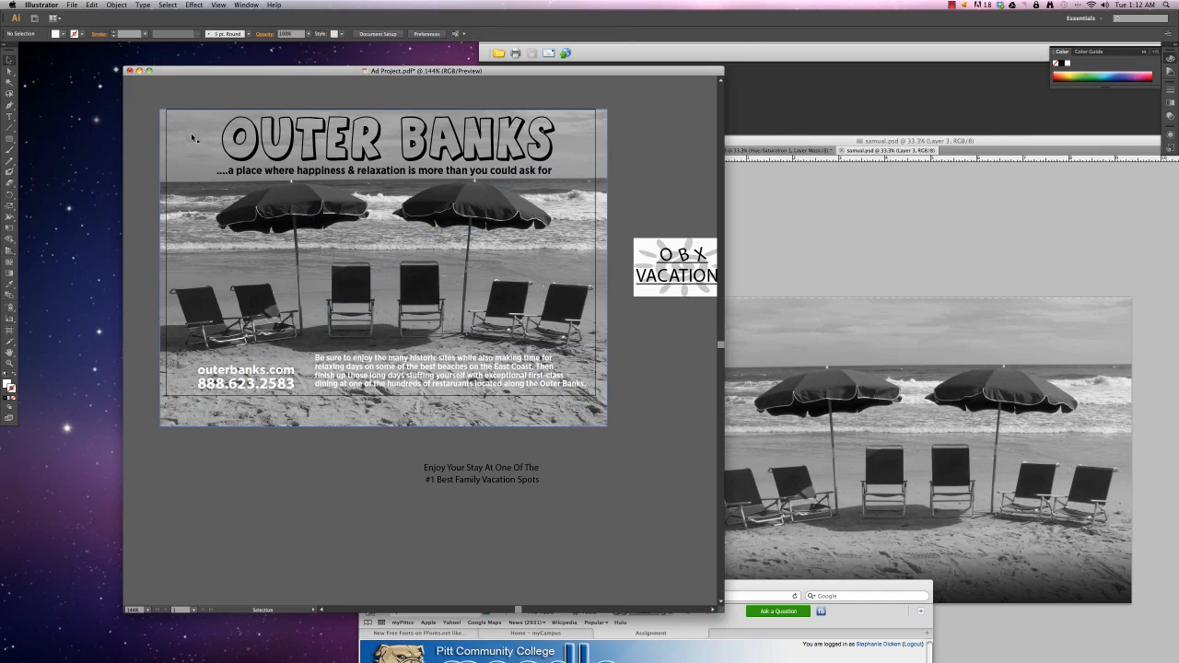
{"action": "left_click", "coordinate": [191, 137]}
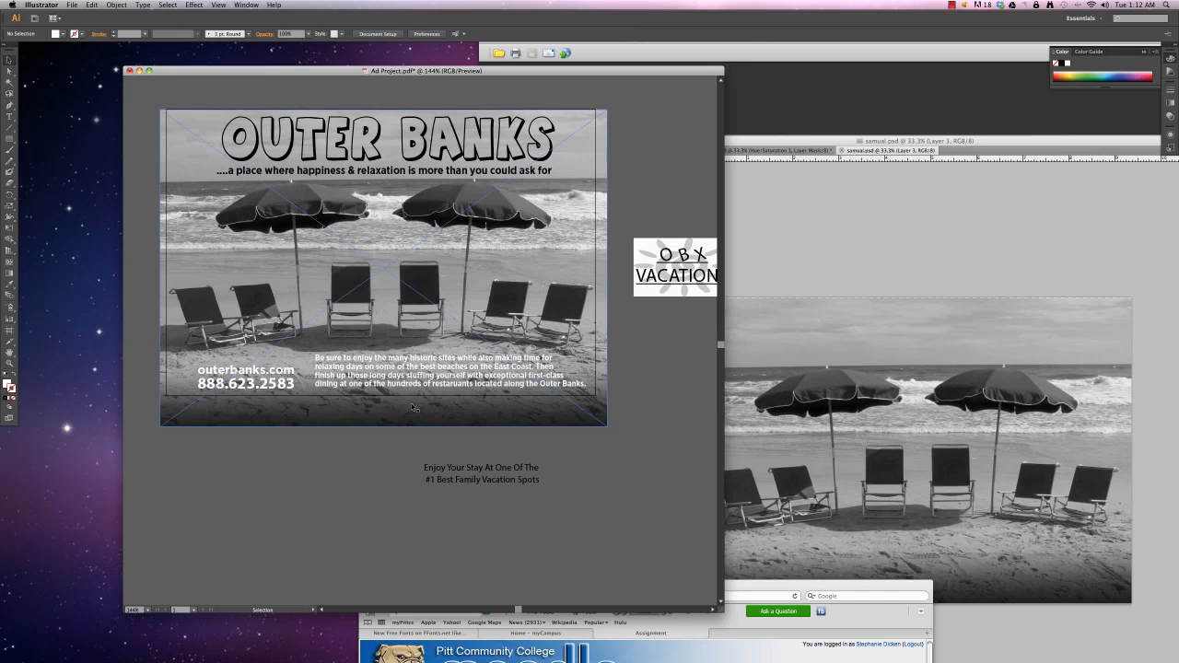
Step: Resize the new background photo from its corners and lower edge to about 9.05 by 6.3 in, aligned with the ad's top
{"action": "left_click", "coordinate": [403, 427]}
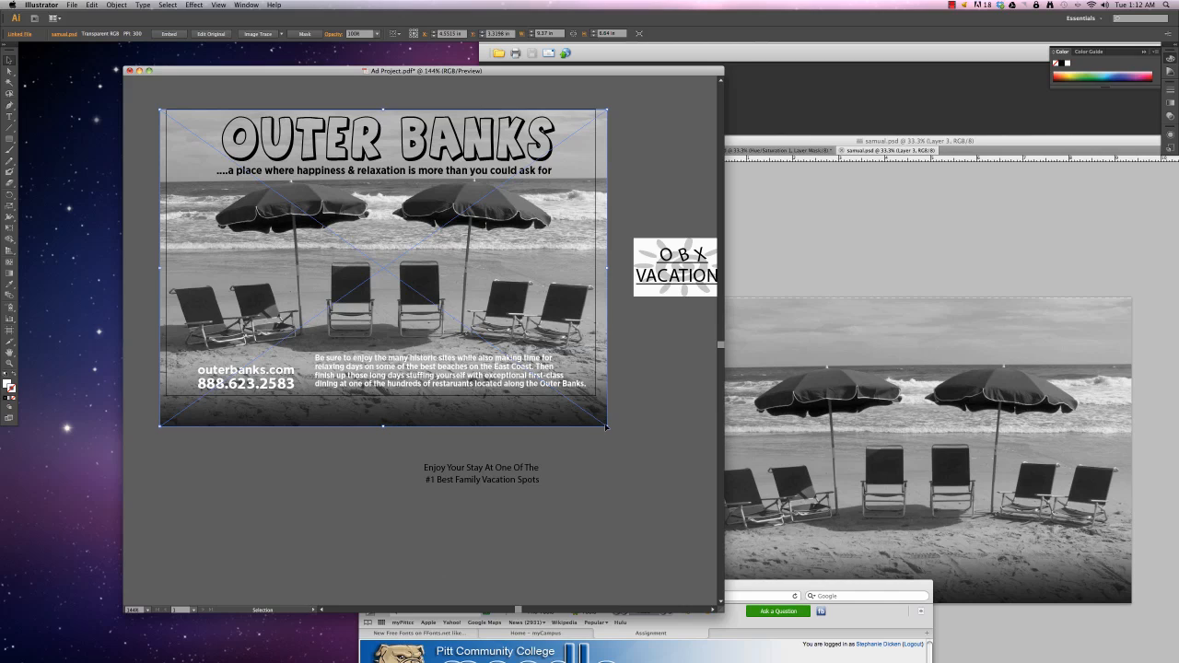
{"action": "left_click_drag", "start_coordinate": [606, 427], "coordinate": [606, 420]}
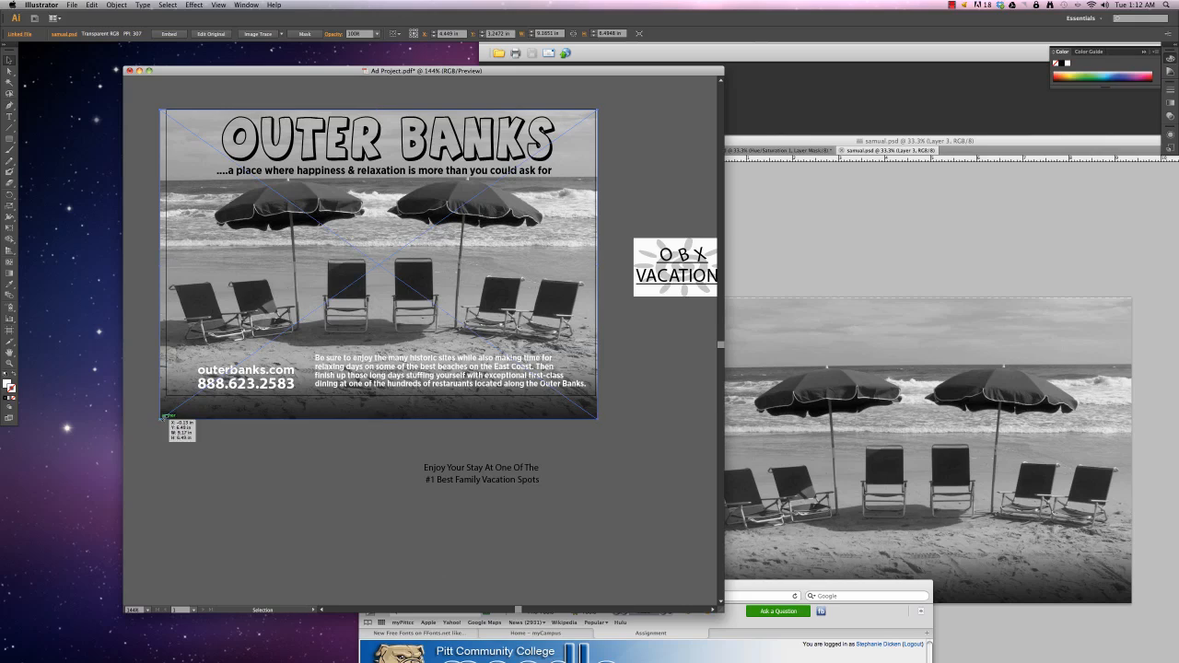
{"action": "left_click_drag", "start_coordinate": [164, 416], "coordinate": [167, 414]}
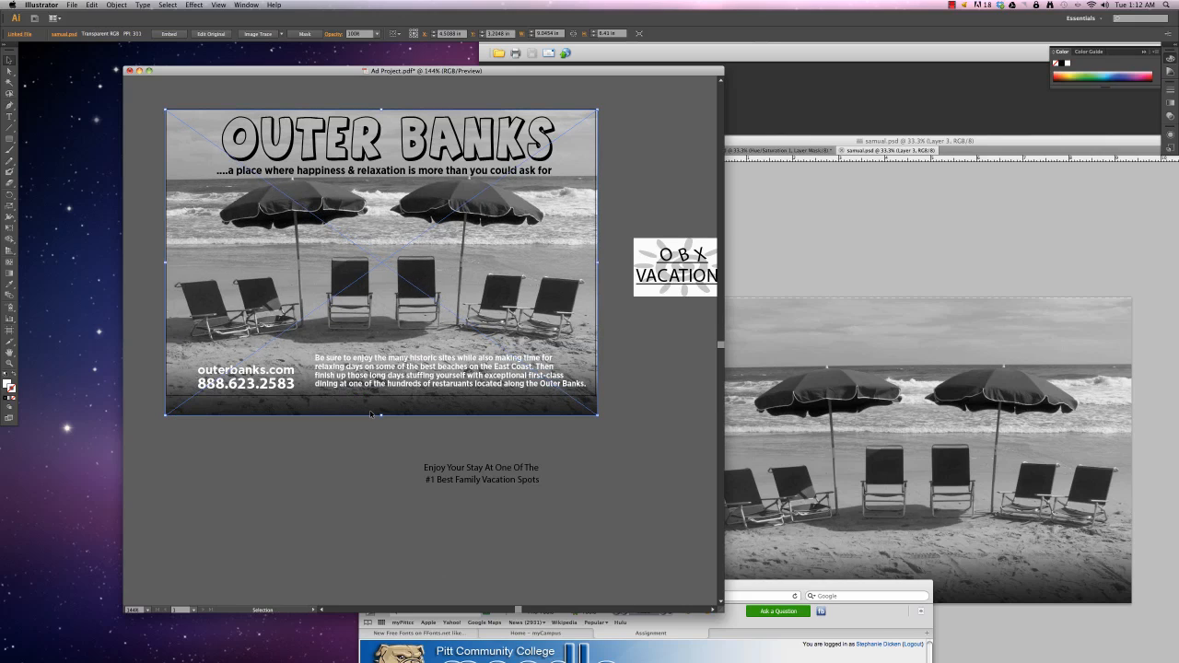
{"action": "key", "text": "Up"}
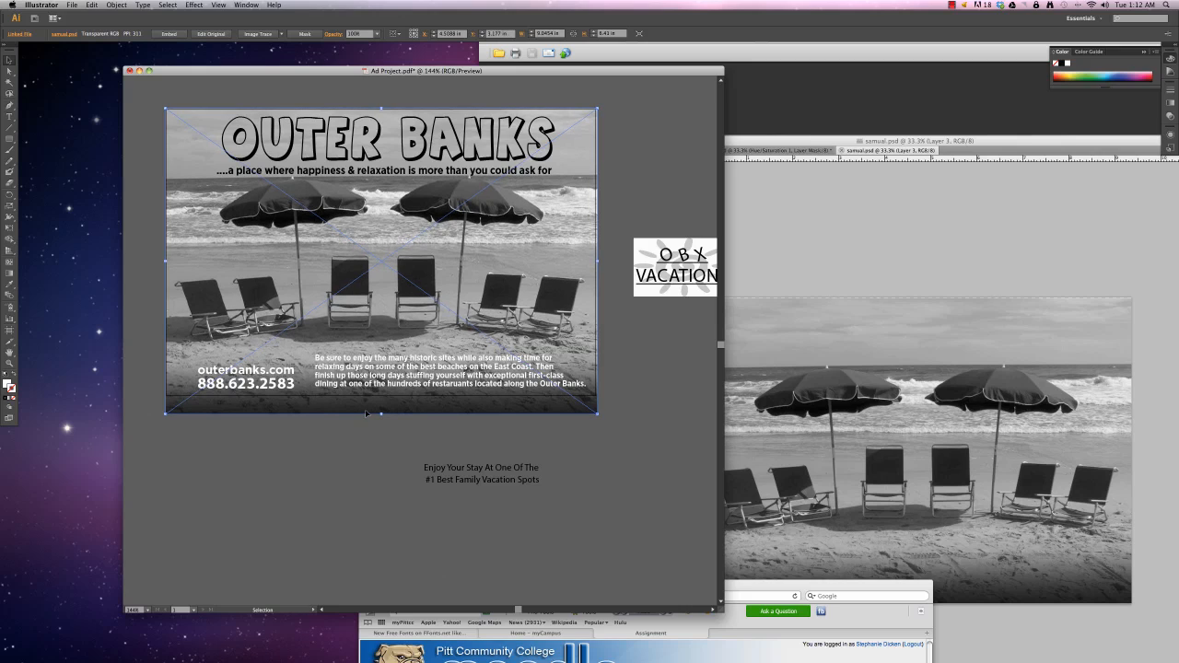
{"action": "left_click_drag", "start_coordinate": [381, 413], "coordinate": [382, 411]}
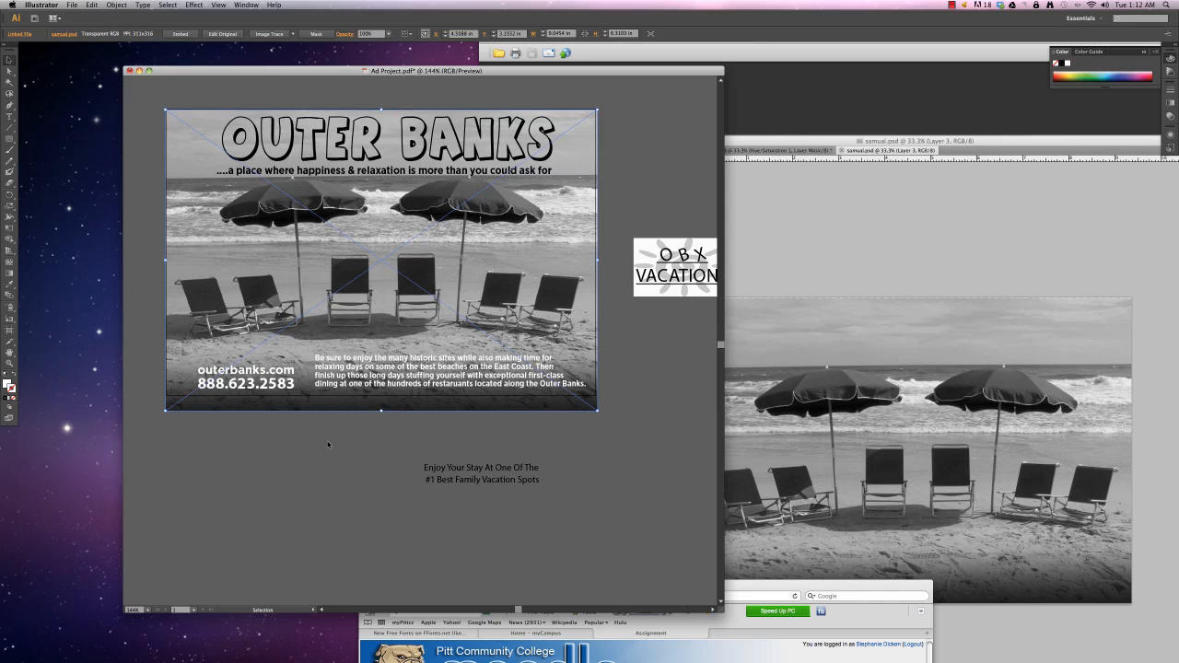
Step: Nudge the white body paragraph about historic sites and dining slightly downward and deselect it
{"action": "left_click", "coordinate": [396, 373]}
{"action": "left_click_drag", "start_coordinate": [396, 373], "coordinate": [396, 374]}
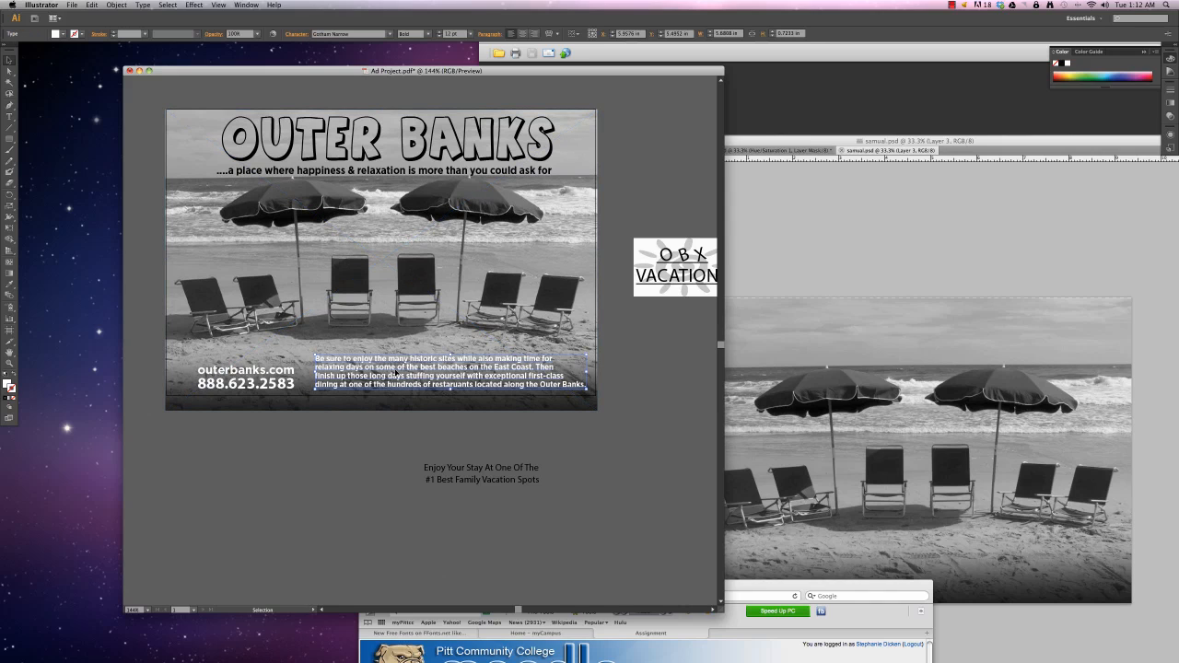
{"action": "left_click", "coordinate": [253, 476]}
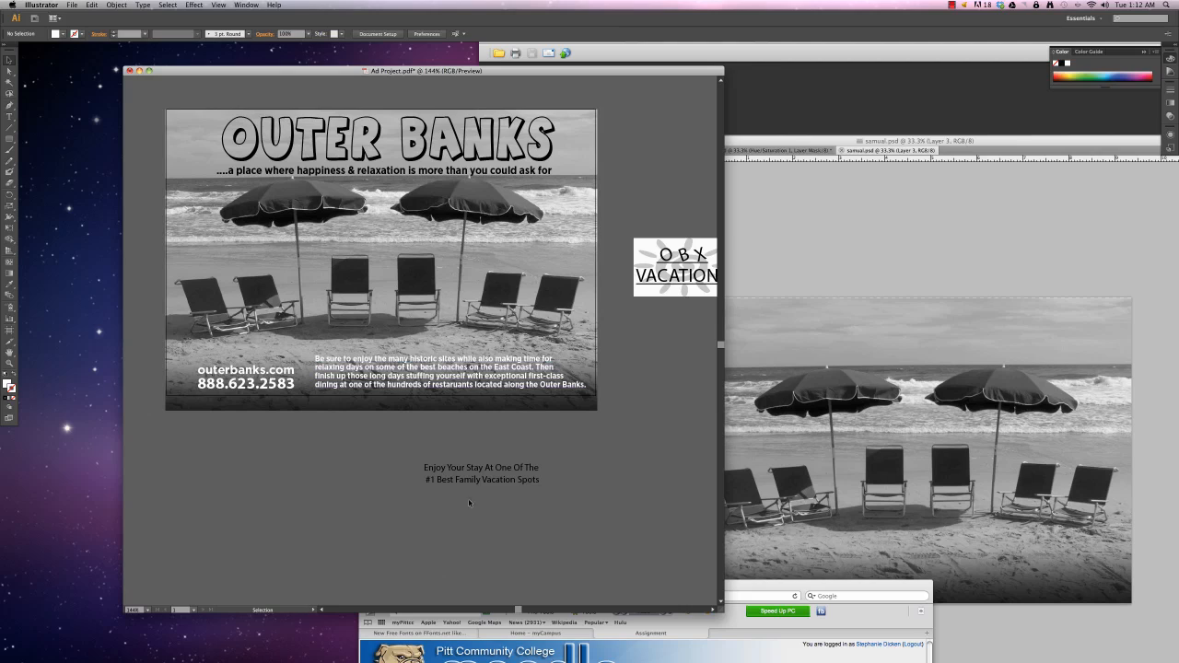
Step: Move the "Enjoy Your Stay At One Of The #1 Best Family Vacation Spots" text closer beneath the ad
{"action": "left_click_drag", "start_coordinate": [469, 485], "coordinate": [463, 472]}
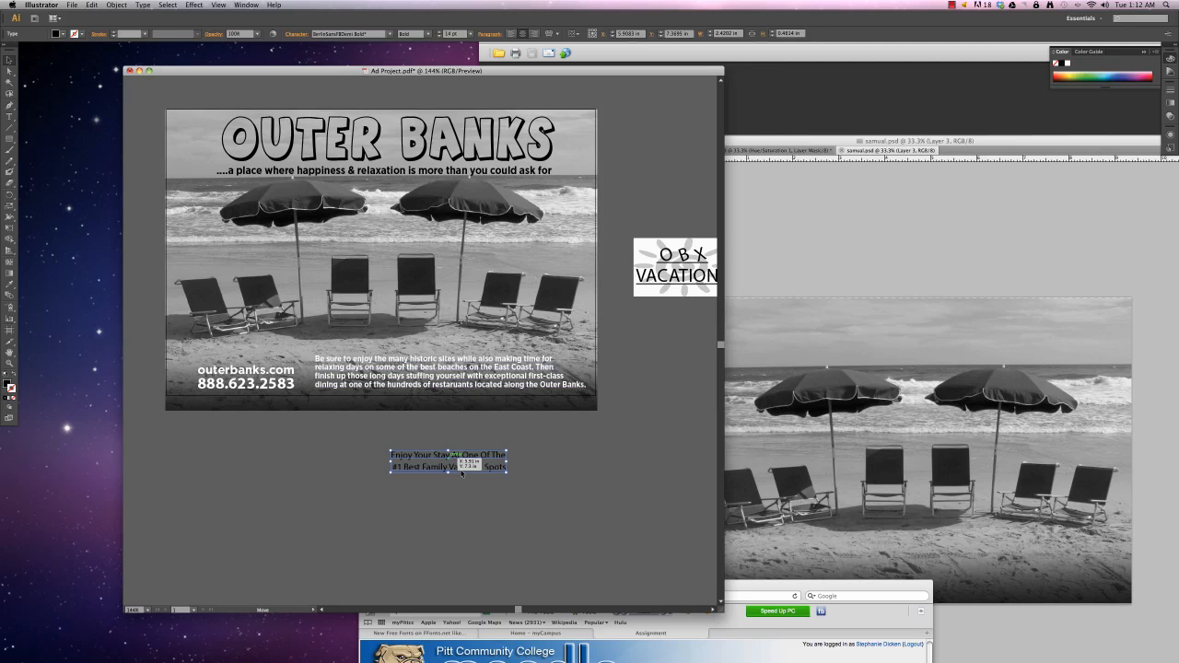
{"action": "left_click_drag", "start_coordinate": [463, 473], "coordinate": [462, 472]}
{"action": "left_click", "coordinate": [637, 200]}
Step: Shift the traced sun image behind the OBX VACATIONS text upward and stretch it to about 1.58 in high
{"action": "left_click_drag", "start_coordinate": [518, 610], "coordinate": [523, 610]}
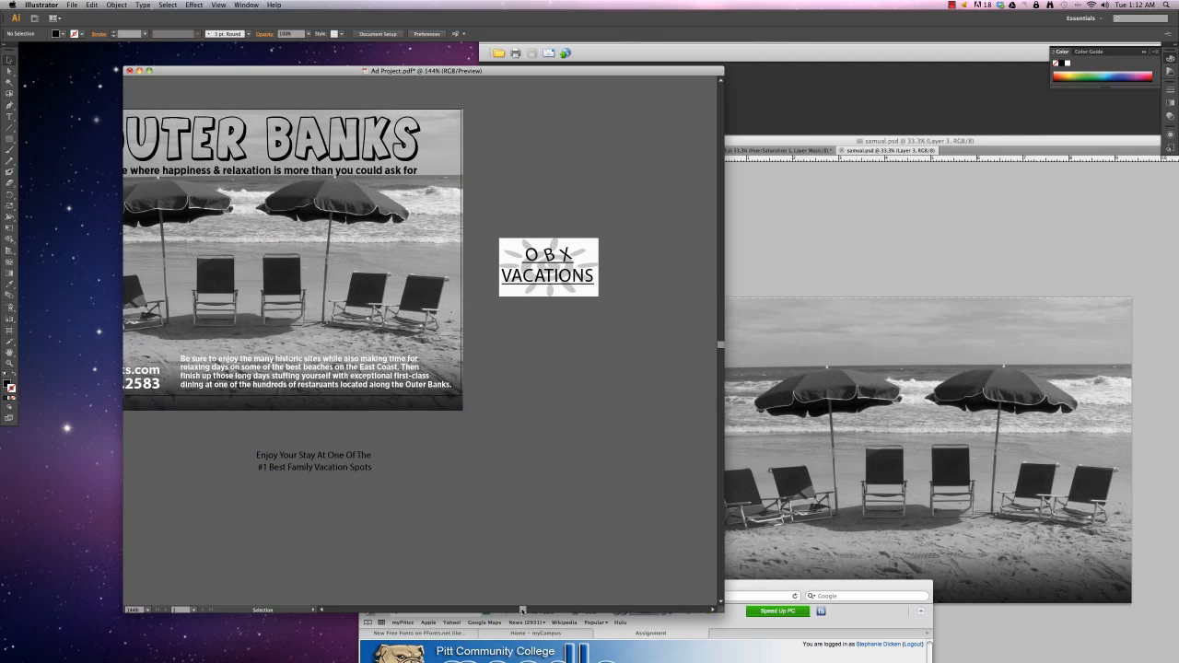
{"action": "left_click", "coordinate": [582, 255]}
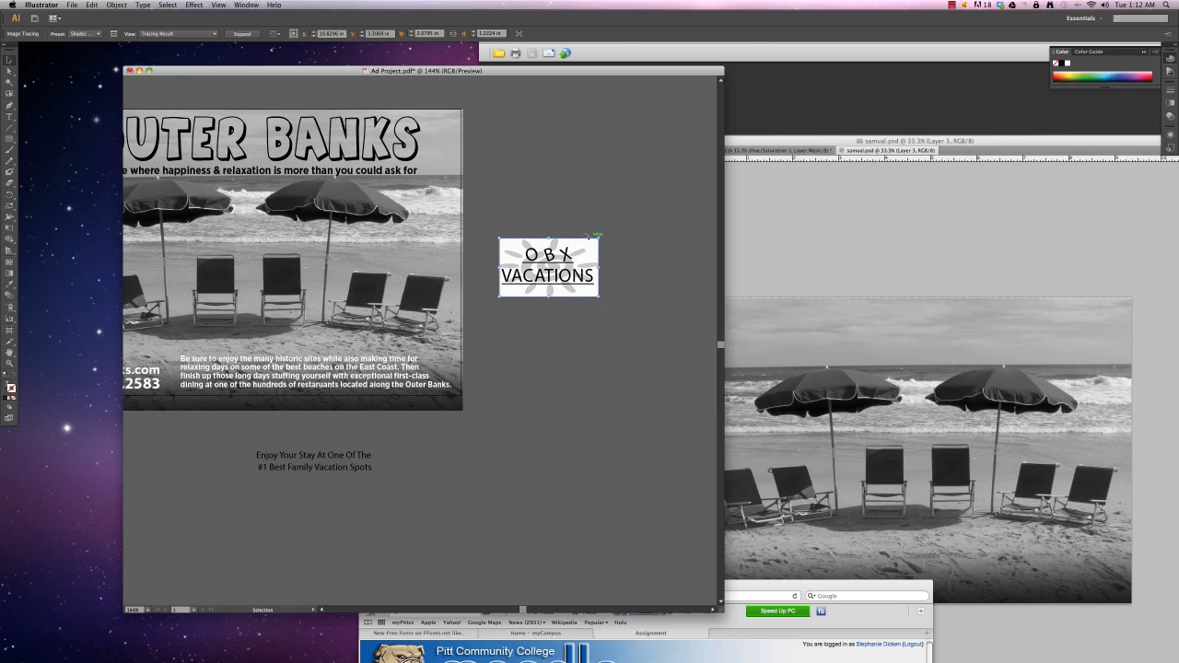
{"action": "left_click_drag", "start_coordinate": [550, 245], "coordinate": [546, 232]}
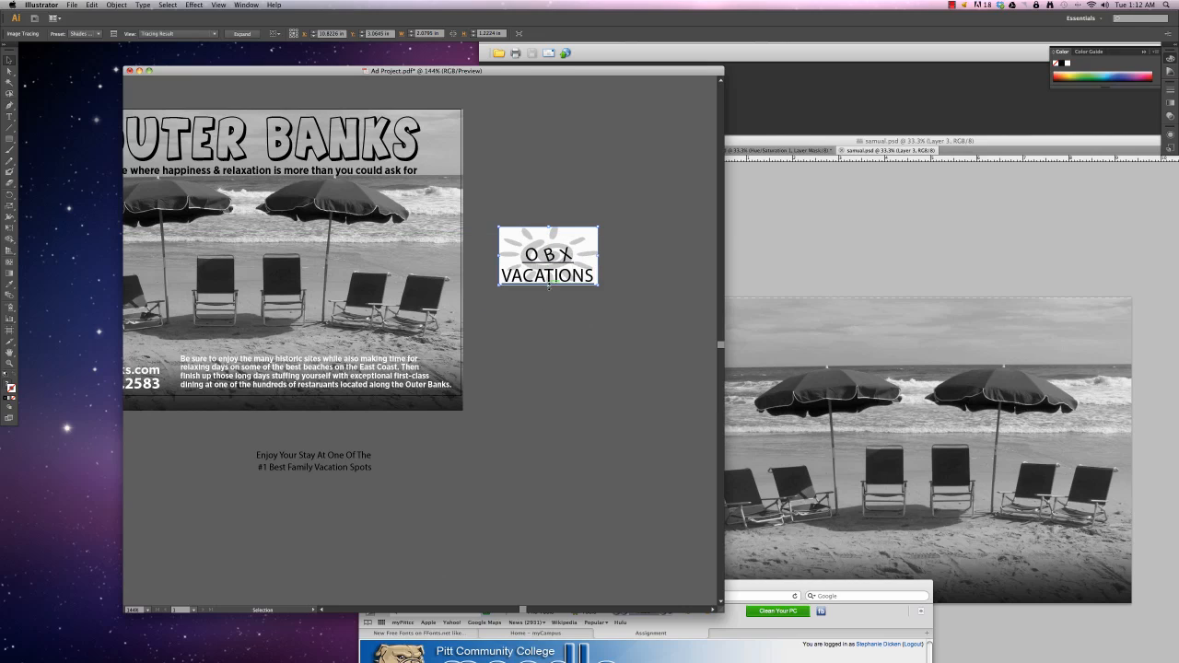
{"action": "left_click_drag", "start_coordinate": [548, 285], "coordinate": [548, 303]}
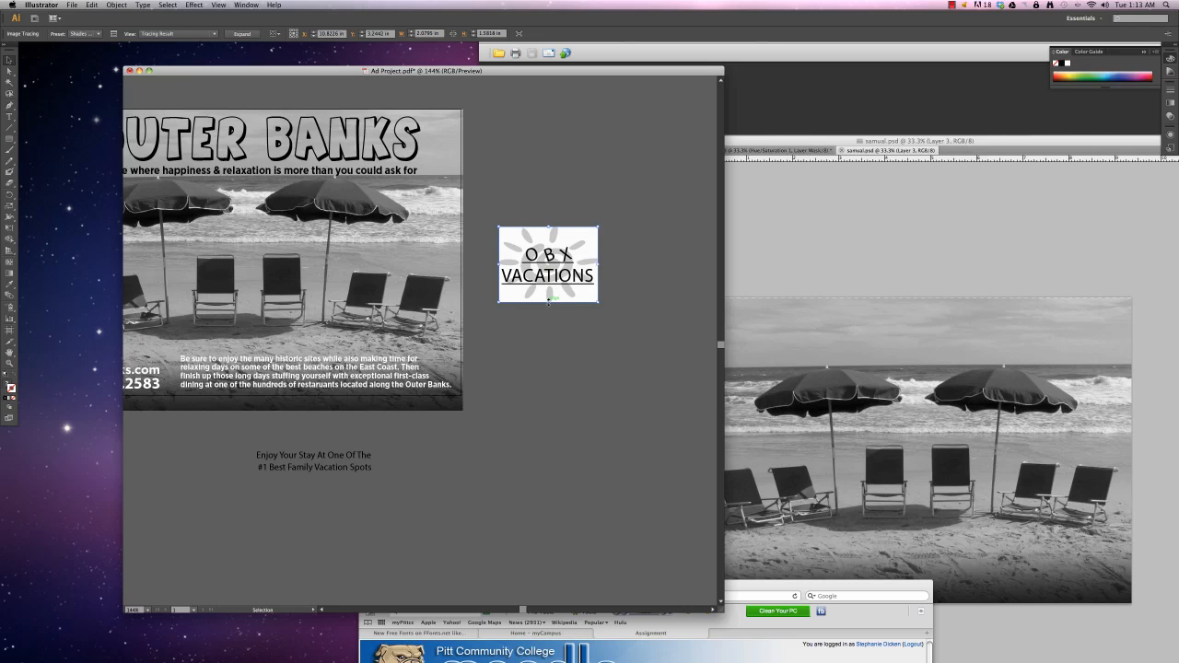
Step: Expand the traced sun image of the OBX VACATIONS logo into editable paths
{"action": "left_click", "coordinate": [210, 34]}
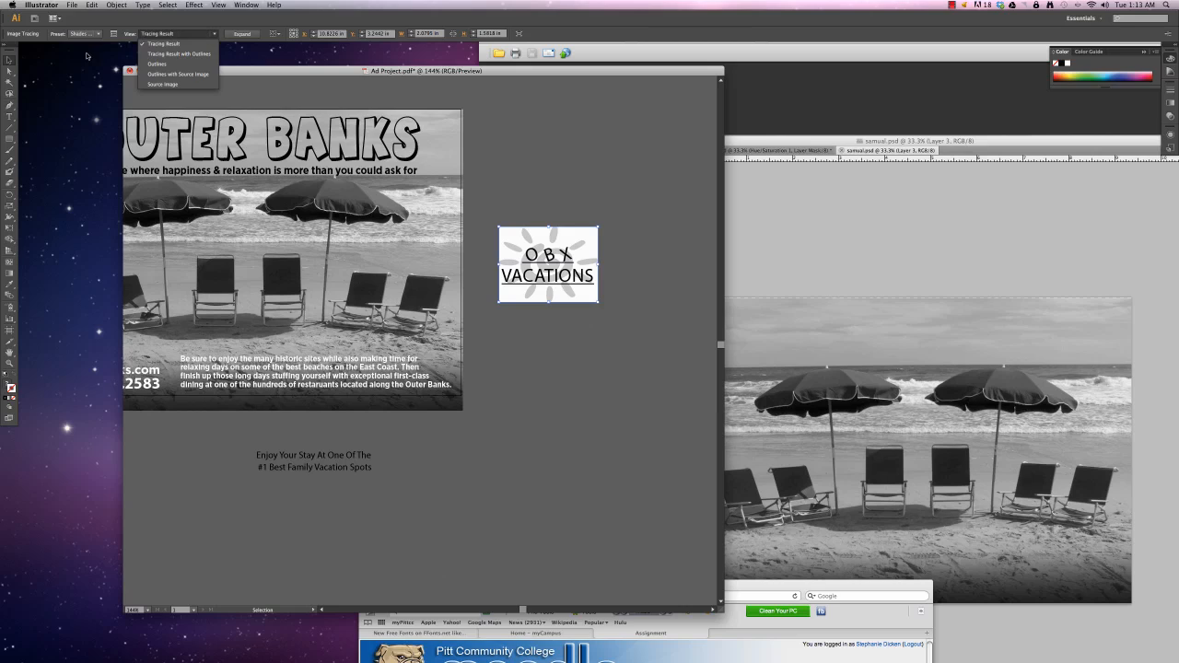
{"action": "left_click", "coordinate": [304, 102]}
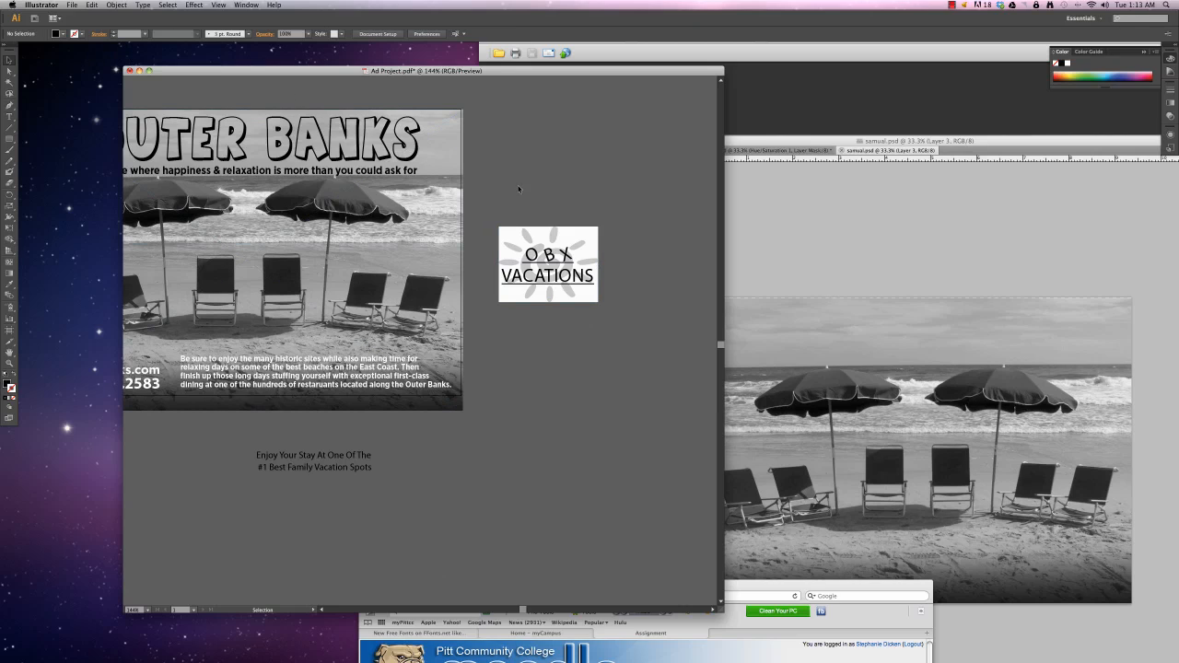
{"action": "left_click", "coordinate": [513, 245]}
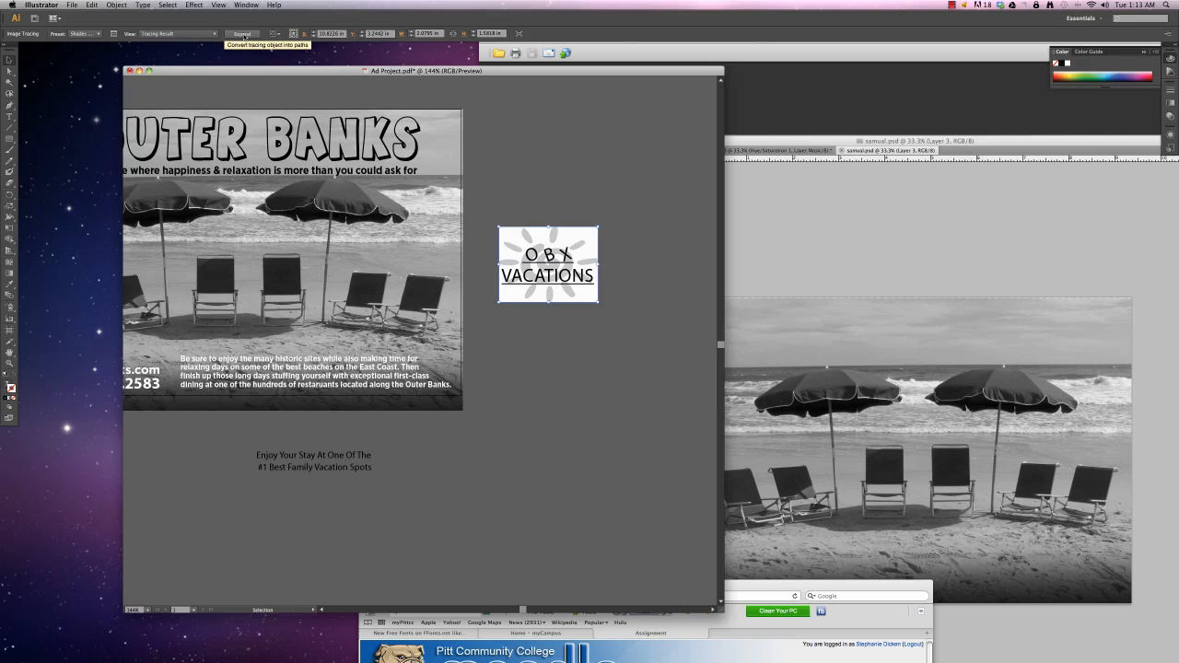
{"action": "left_click", "coordinate": [242, 34]}
{"action": "left_click", "coordinate": [530, 216]}
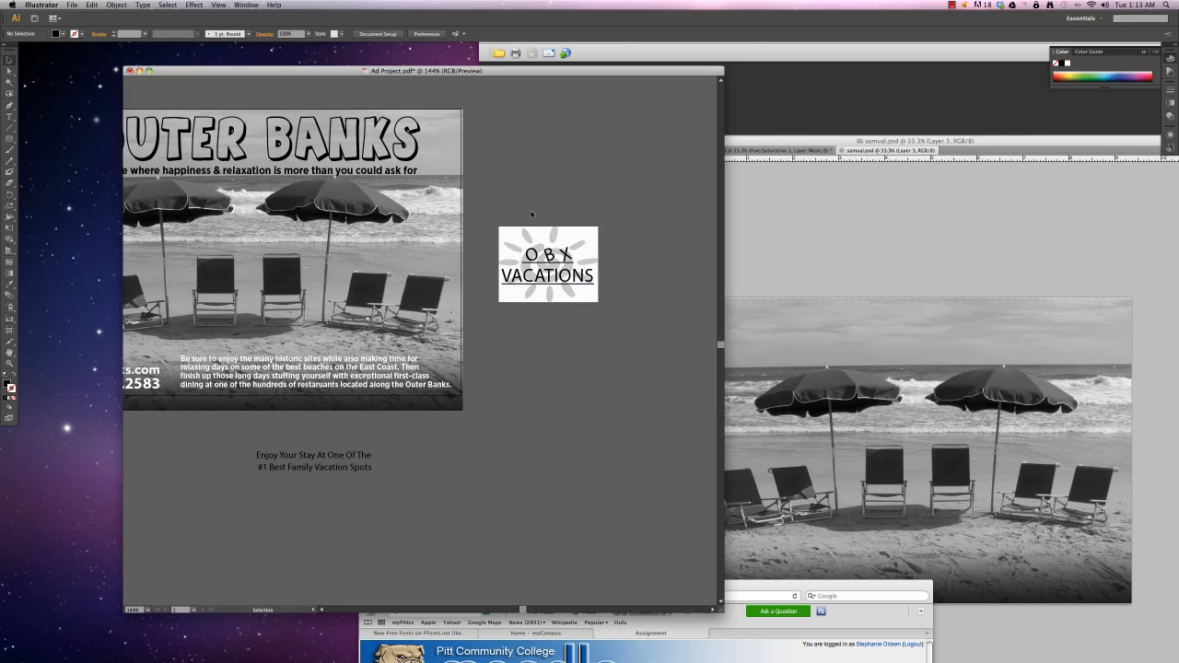
Step: Delete the white background shape behind the sun logo using the Direct Selection tool
{"action": "left_click", "coordinate": [8, 71]}
{"action": "left_click", "coordinate": [584, 235]}
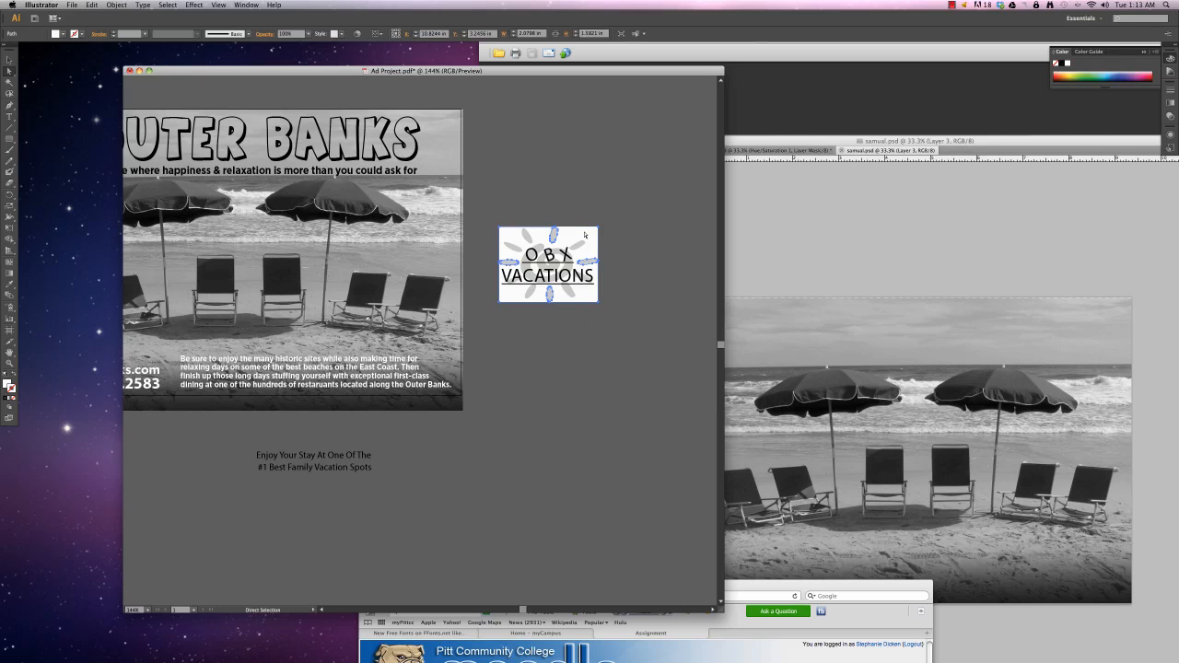
{"action": "key", "text": "Delete"}
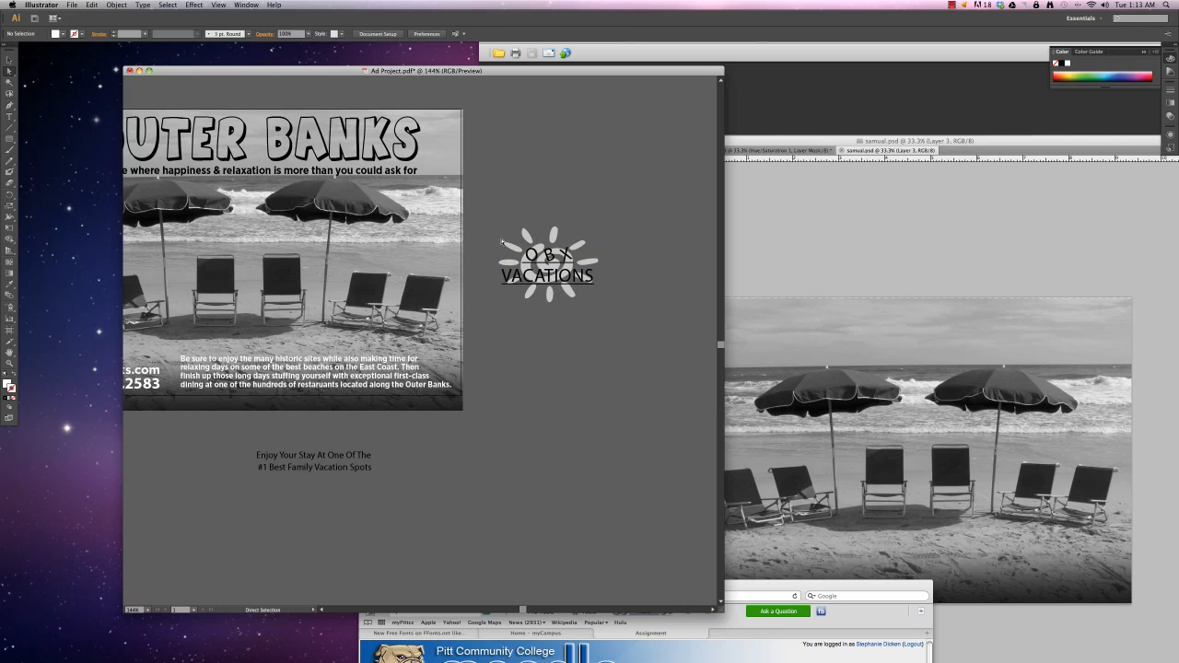
Step: Recolor the whole sun group with a white fill and no stroke
{"action": "key", "text": "v"}
{"action": "left_click", "coordinate": [554, 235]}
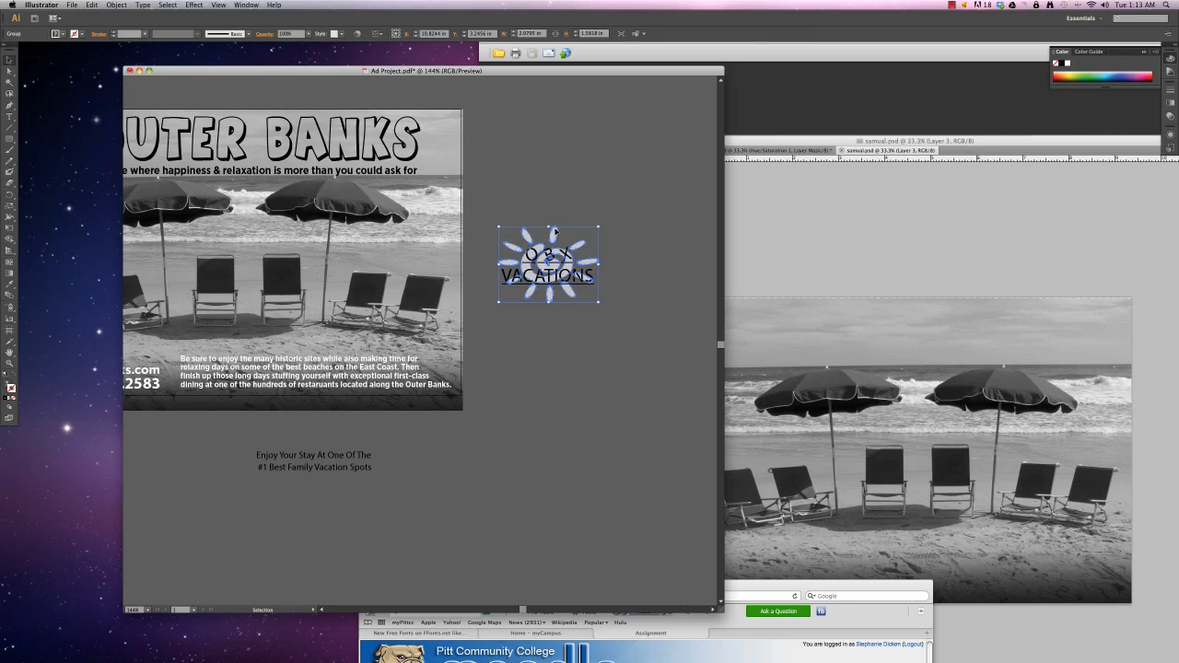
{"action": "left_click", "coordinate": [1069, 65]}
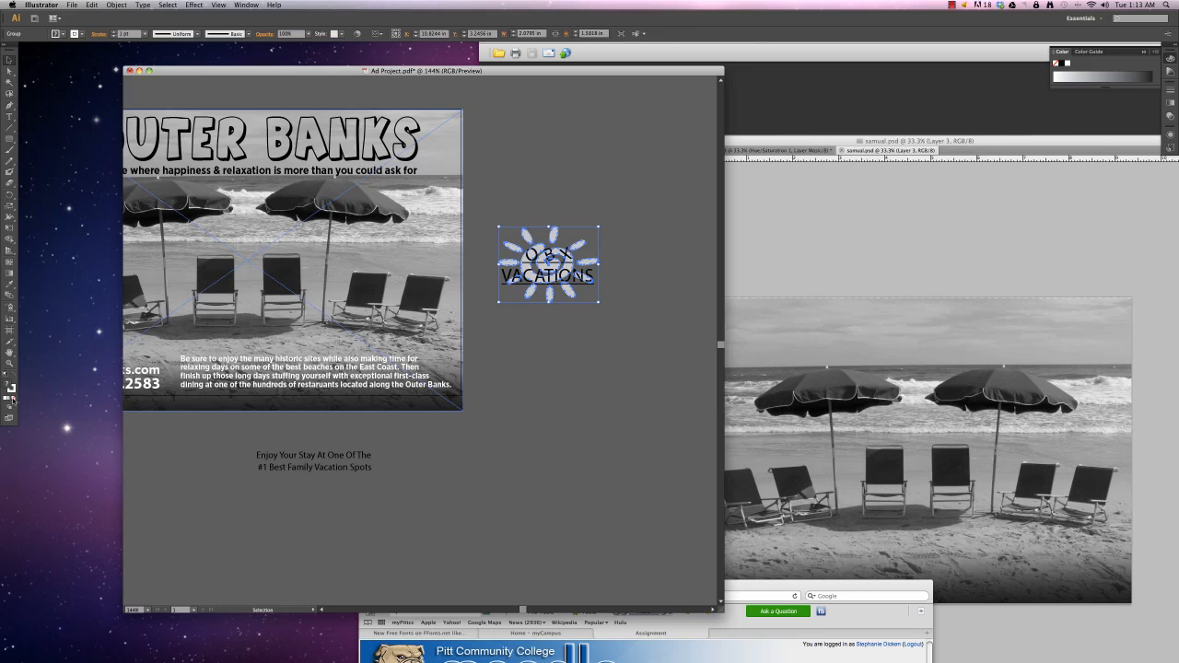
{"action": "left_click", "coordinate": [13, 398]}
{"action": "left_click", "coordinate": [14, 379]}
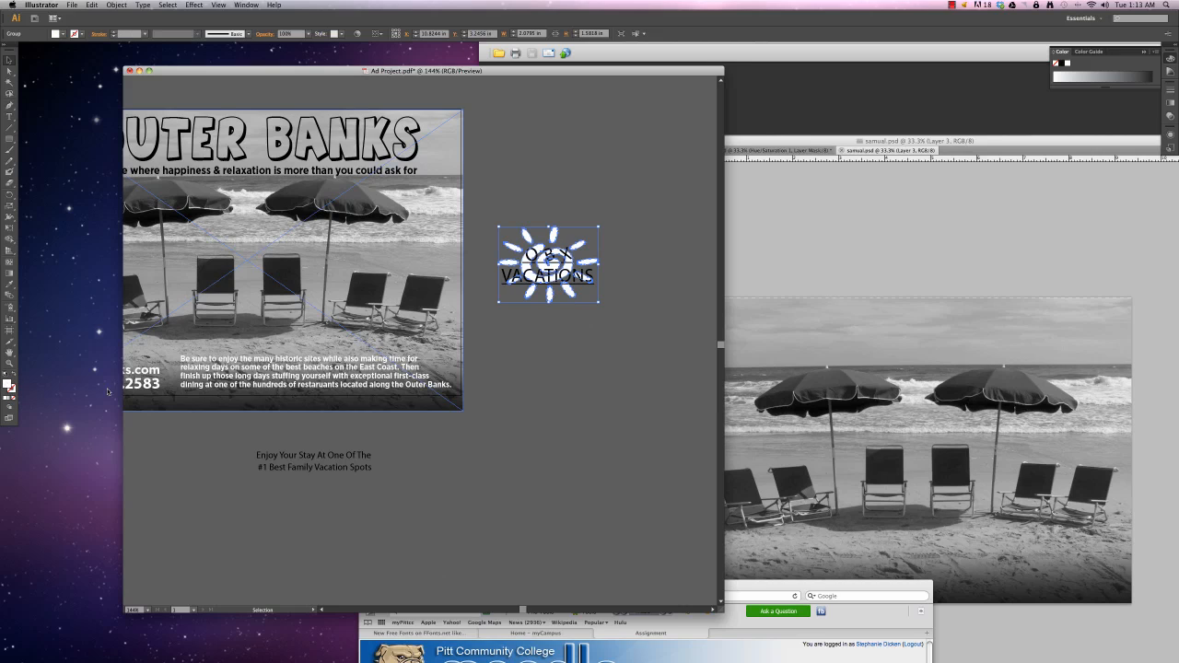
{"action": "left_click", "coordinate": [597, 379]}
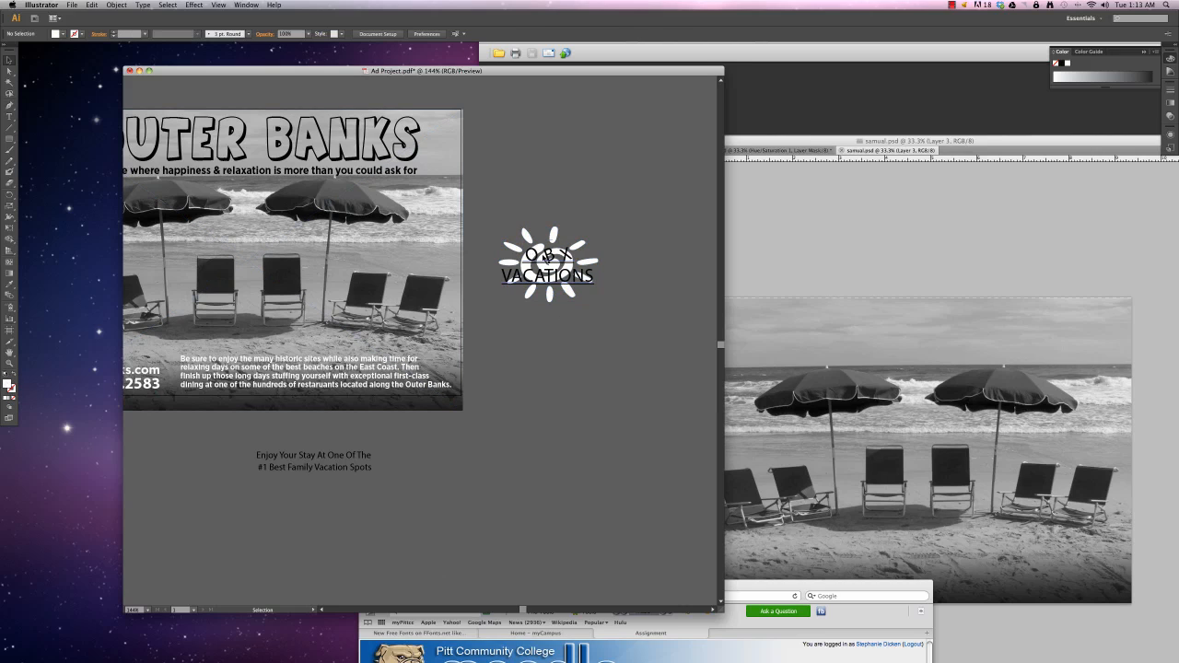
Step: Set the whole OBX VACATIONS logo text in Gotham Bold
{"action": "left_click", "coordinate": [550, 266]}
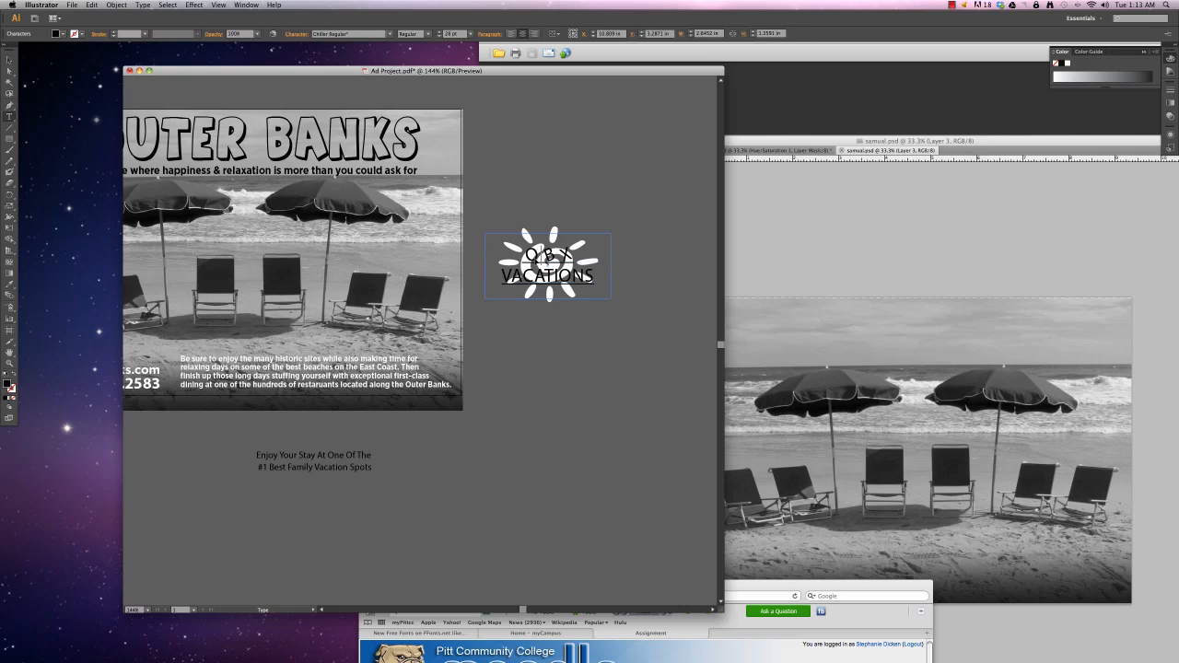
{"action": "double_click", "coordinate": [549, 265]}
{"action": "key", "text": "ctrl+a"}
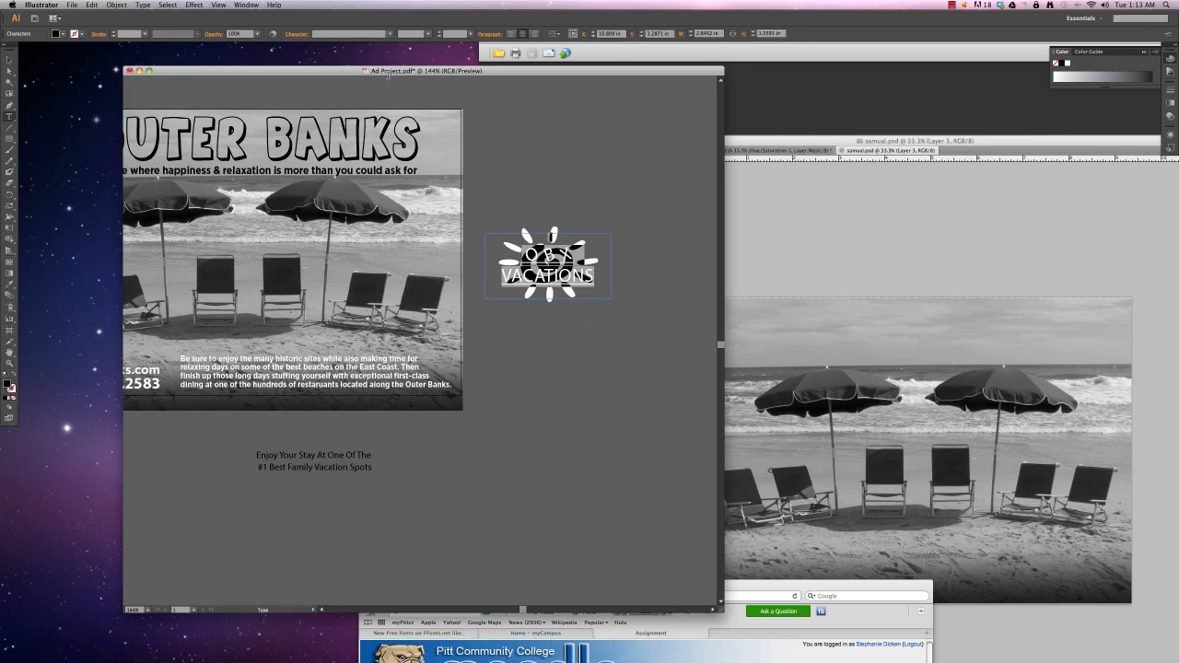
{"action": "left_click", "coordinate": [352, 34]}
{"action": "type", "text": "Gothic"}
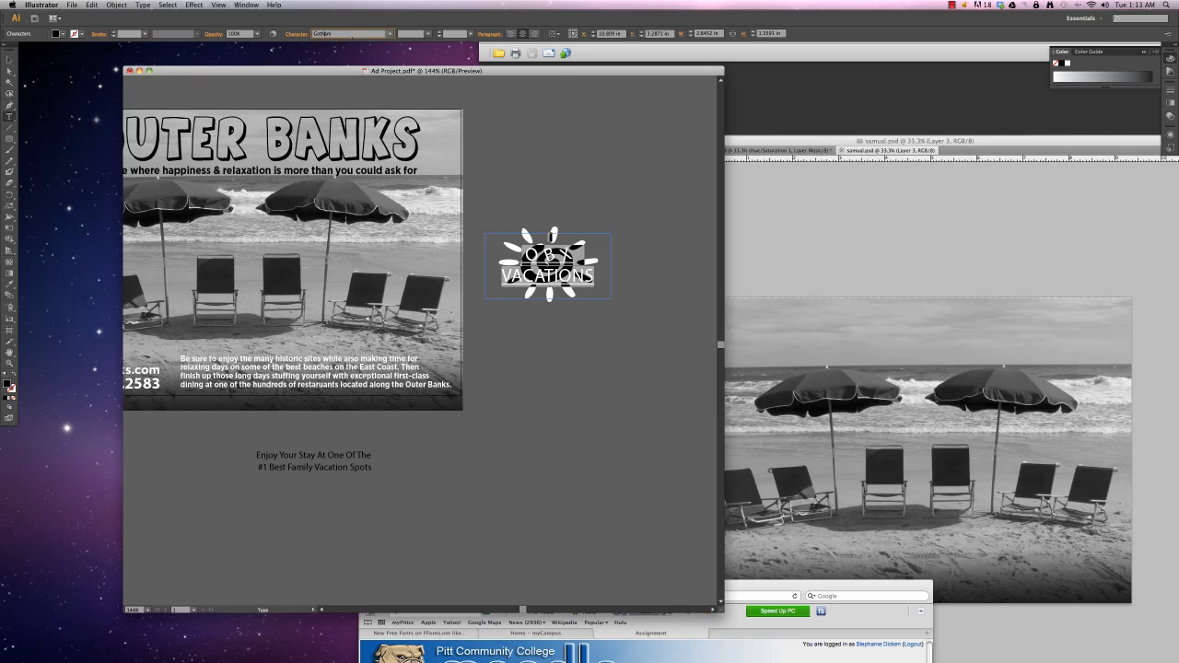
{"action": "key", "text": "Return"}
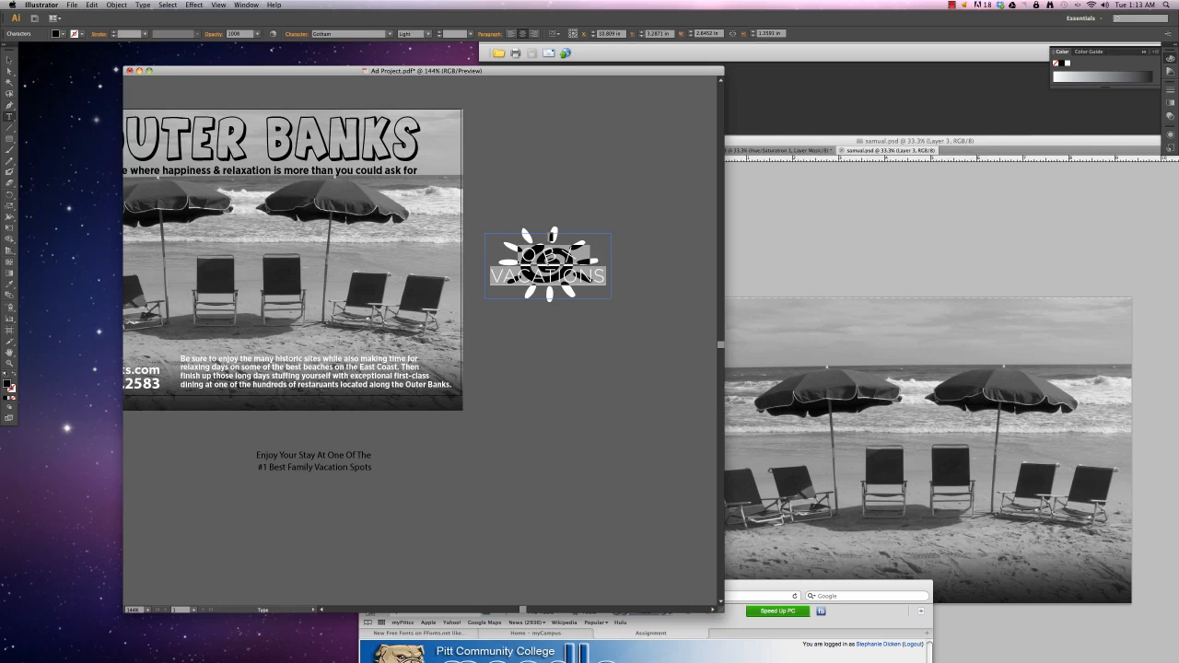
{"action": "left_click", "coordinate": [430, 34]}
{"action": "left_click", "coordinate": [421, 108]}
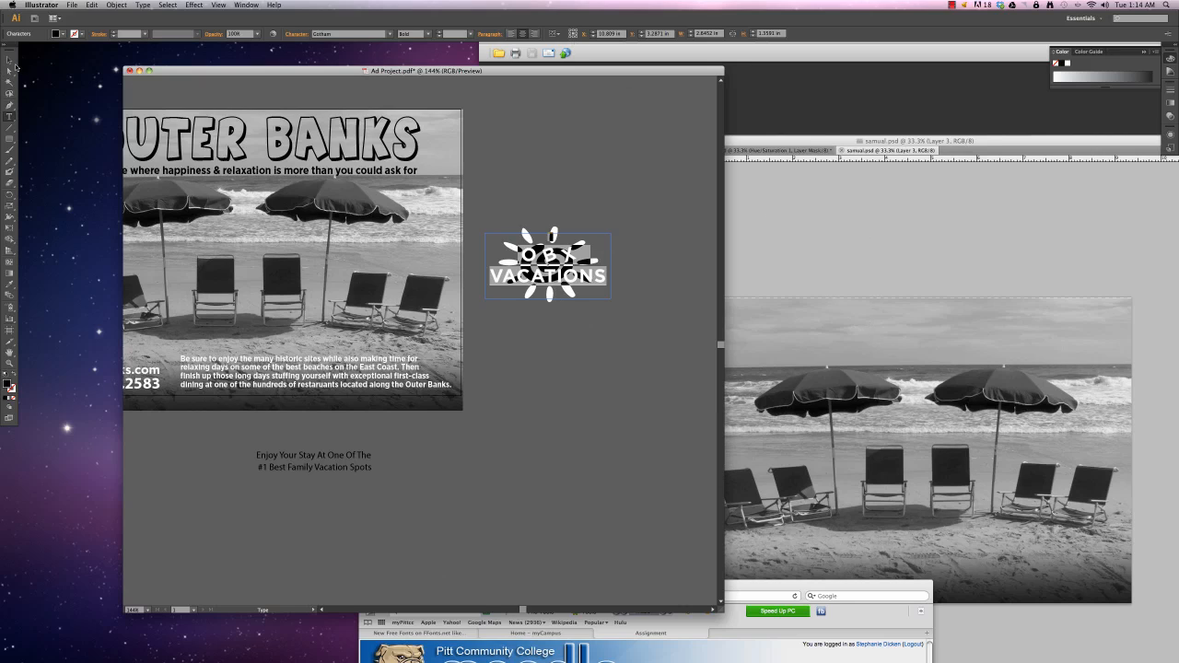
Step: Pull the OBX VACATIONS text off the sun, narrow the sun to about 1.67 in wide, and place the text beside it
{"action": "left_click", "coordinate": [10, 60]}
{"action": "left_click_drag", "start_coordinate": [553, 277], "coordinate": [579, 468]}
{"action": "left_click", "coordinate": [531, 279]}
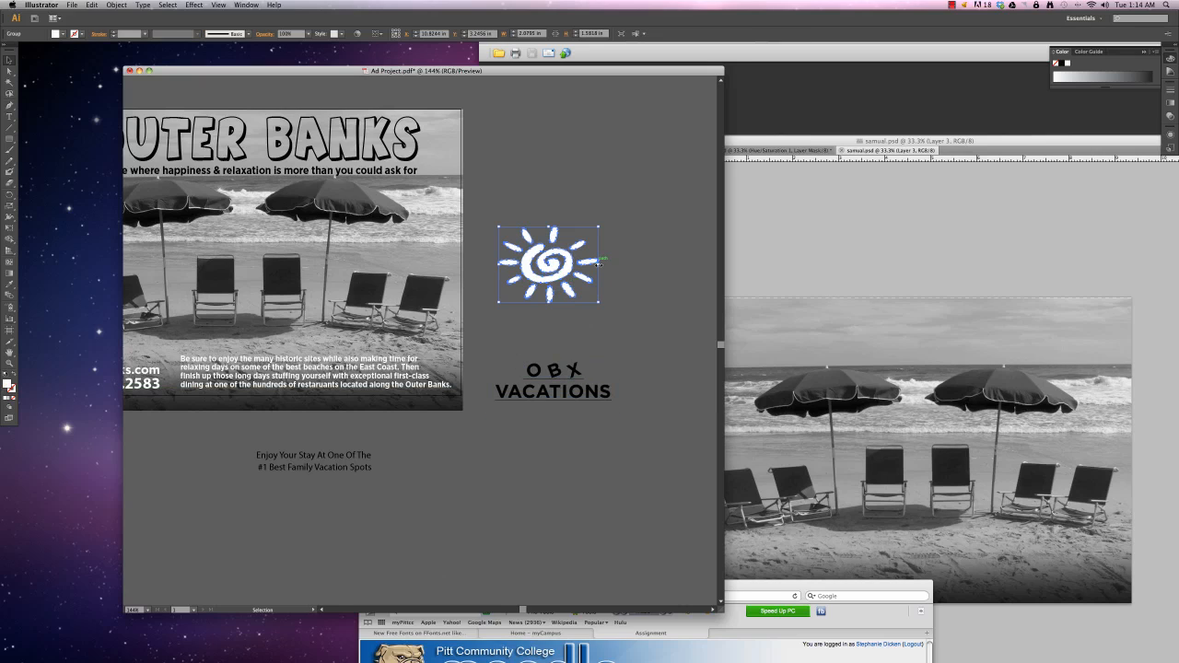
{"action": "left_click_drag", "start_coordinate": [597, 264], "coordinate": [535, 335]}
{"action": "left_click", "coordinate": [613, 285]}
{"action": "left_click", "coordinate": [555, 376]}
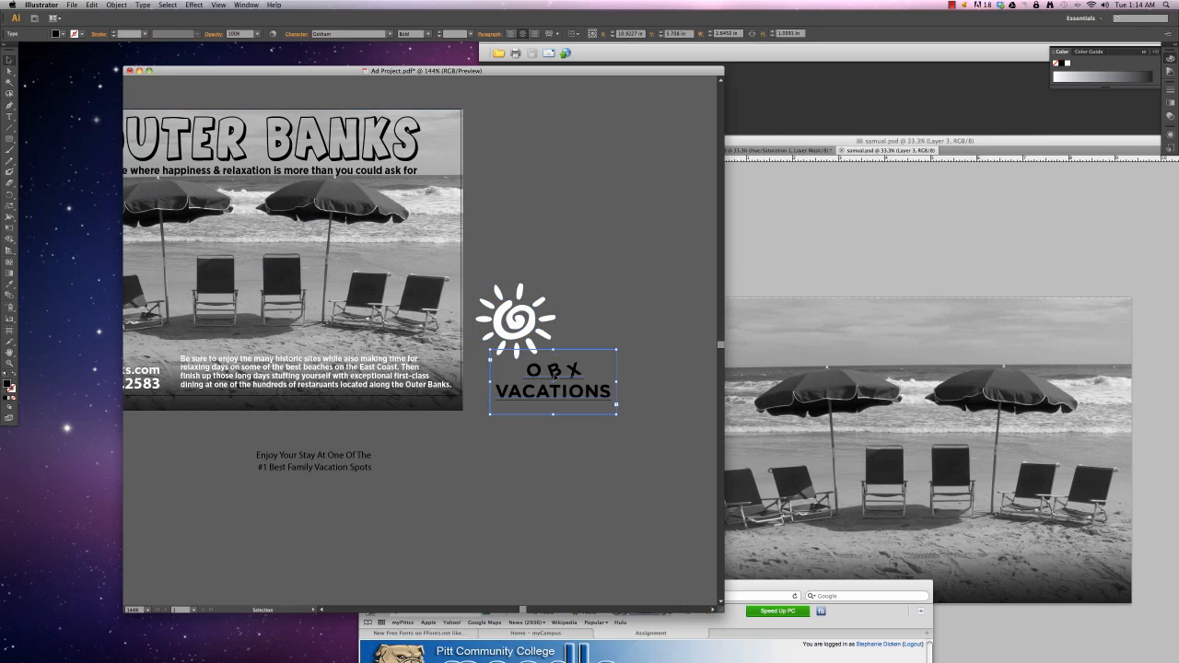
{"action": "left_click_drag", "start_coordinate": [556, 377], "coordinate": [620, 319]}
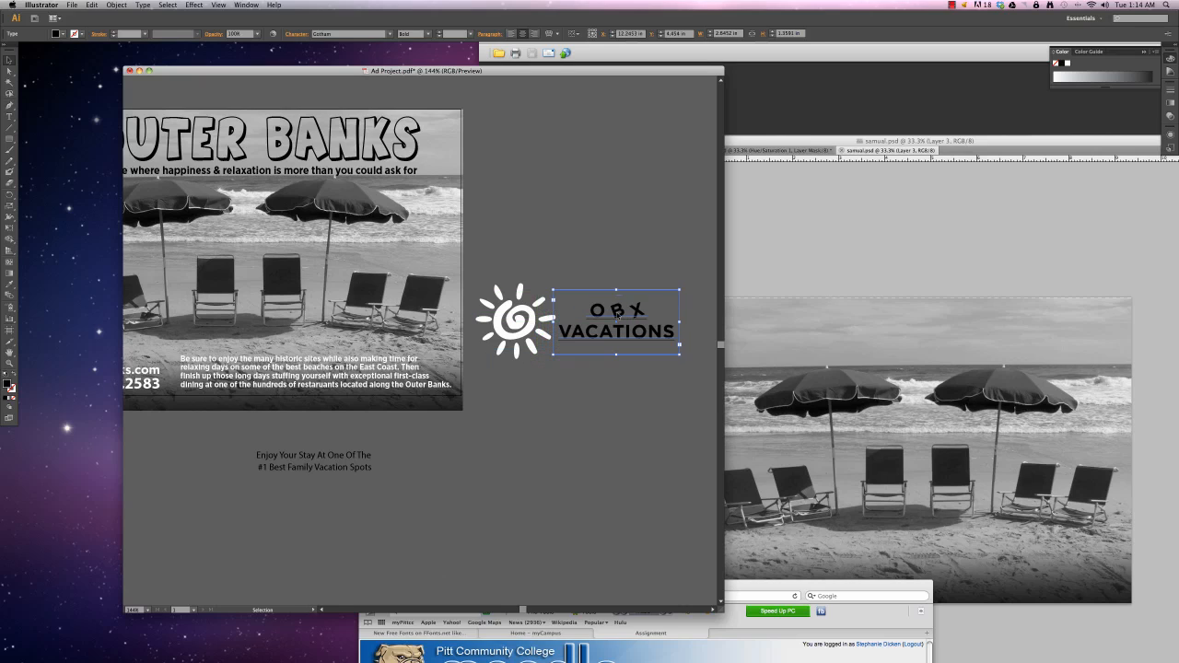
Step: Left-align the OBX VACATIONS logo text
{"action": "double_click", "coordinate": [616, 323]}
{"action": "key", "text": "super+a"}
{"action": "left_click", "coordinate": [511, 34]}
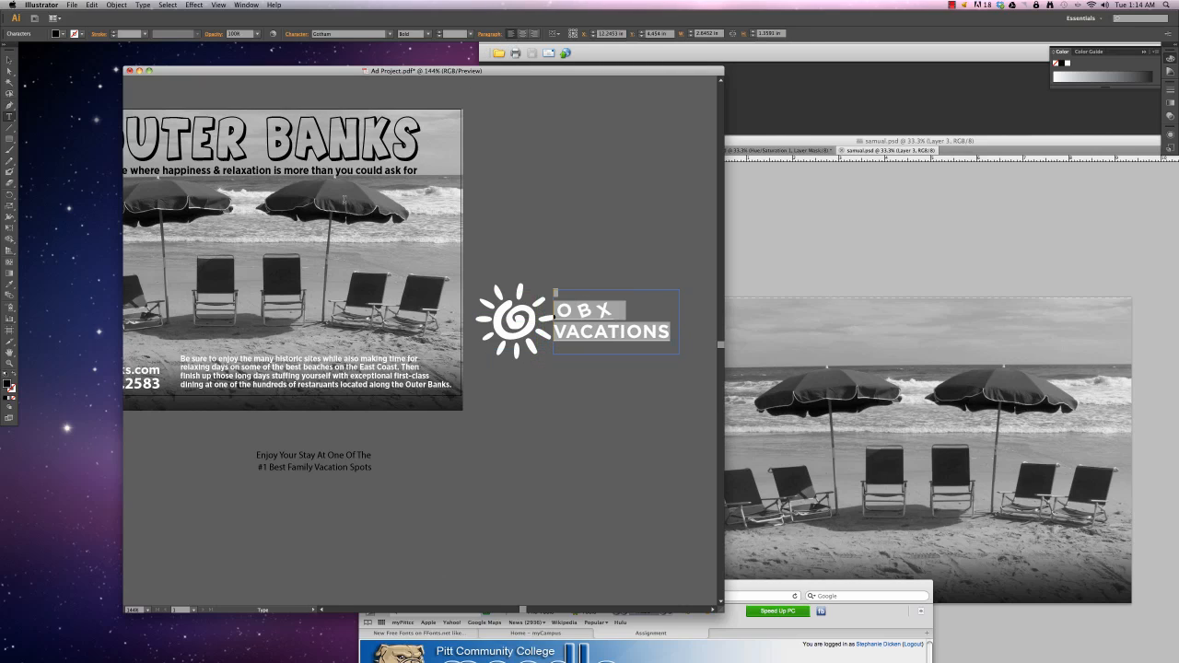
Step: Replace the unevenly spaced, tilted first line of the logo text with a plain OBX on its own line
{"action": "key", "text": "shift+Right"}
{"action": "key", "text": "shift+Right"}
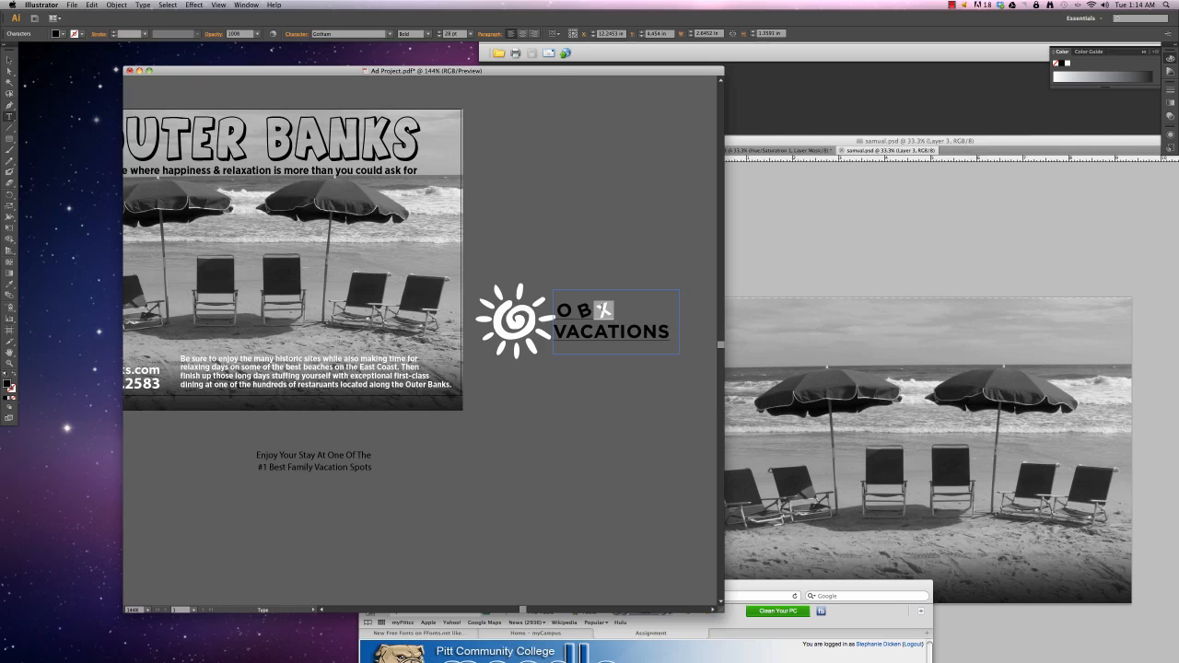
{"action": "left_click", "coordinate": [556, 309], "text": "shift"}
{"action": "key", "text": "BackSpace"}
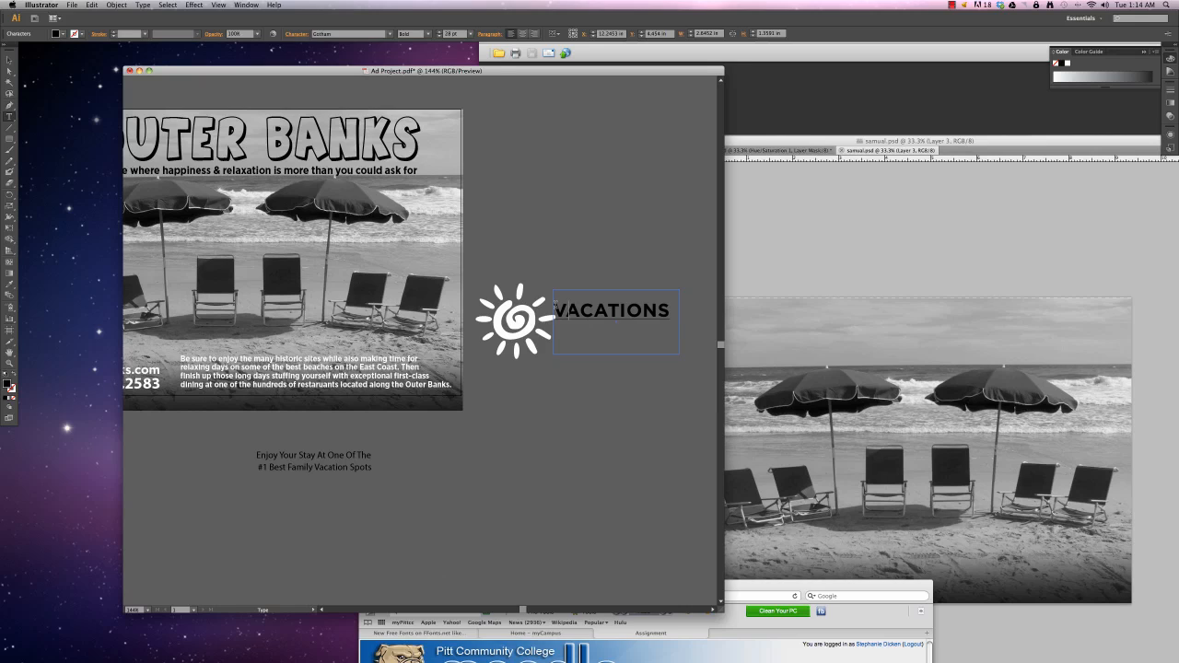
{"action": "type", "text": "OBX"}
{"action": "key", "text": "Return"}
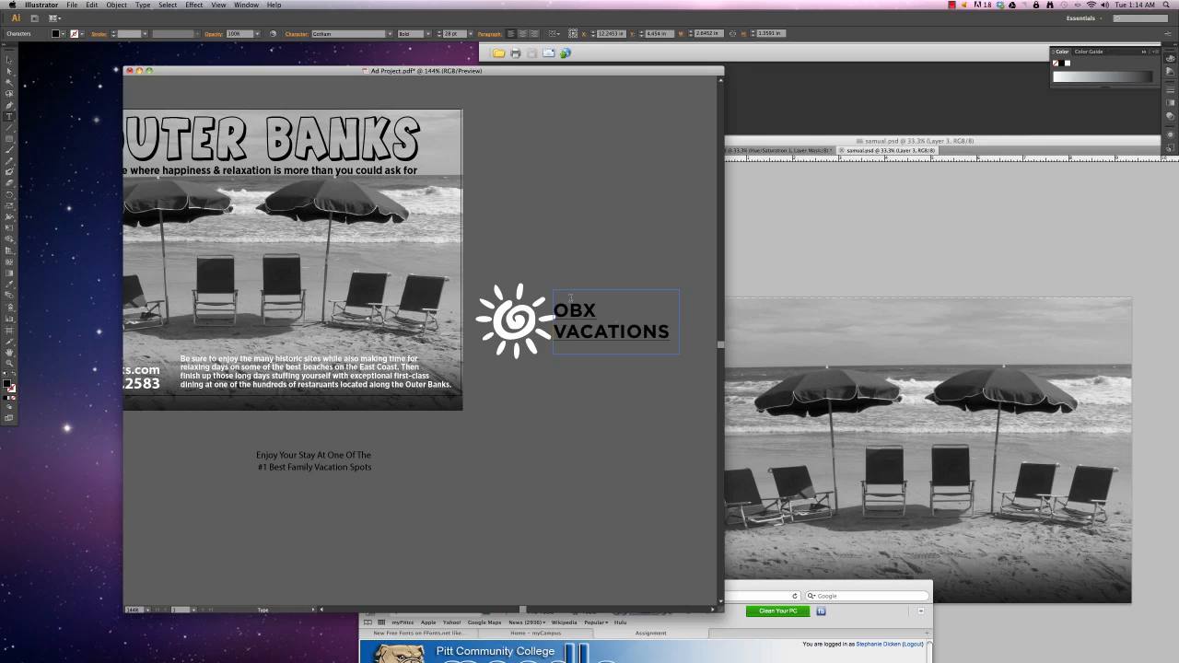
Step: Reduce the word VACATIONS in the logo to 20 pt
{"action": "left_click_drag", "start_coordinate": [667, 337], "coordinate": [556, 337]}
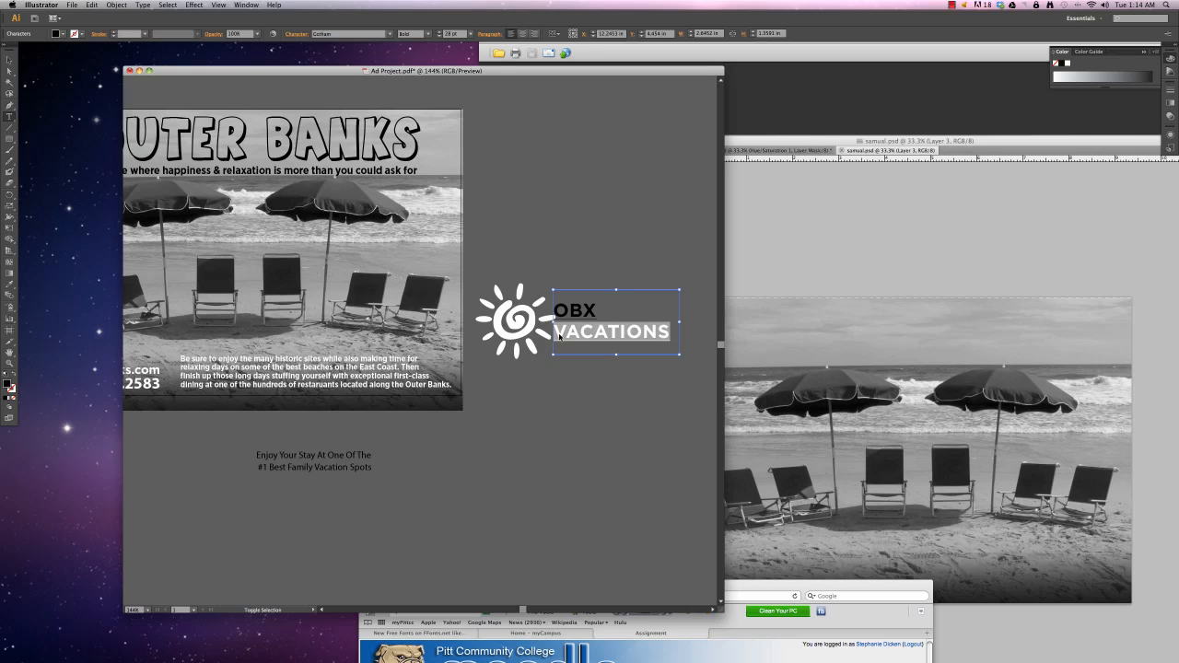
{"action": "key", "text": "super+shift+comma"}
{"action": "key", "text": "super+shift+comma"}
{"action": "key", "text": "super+shift+comma"}
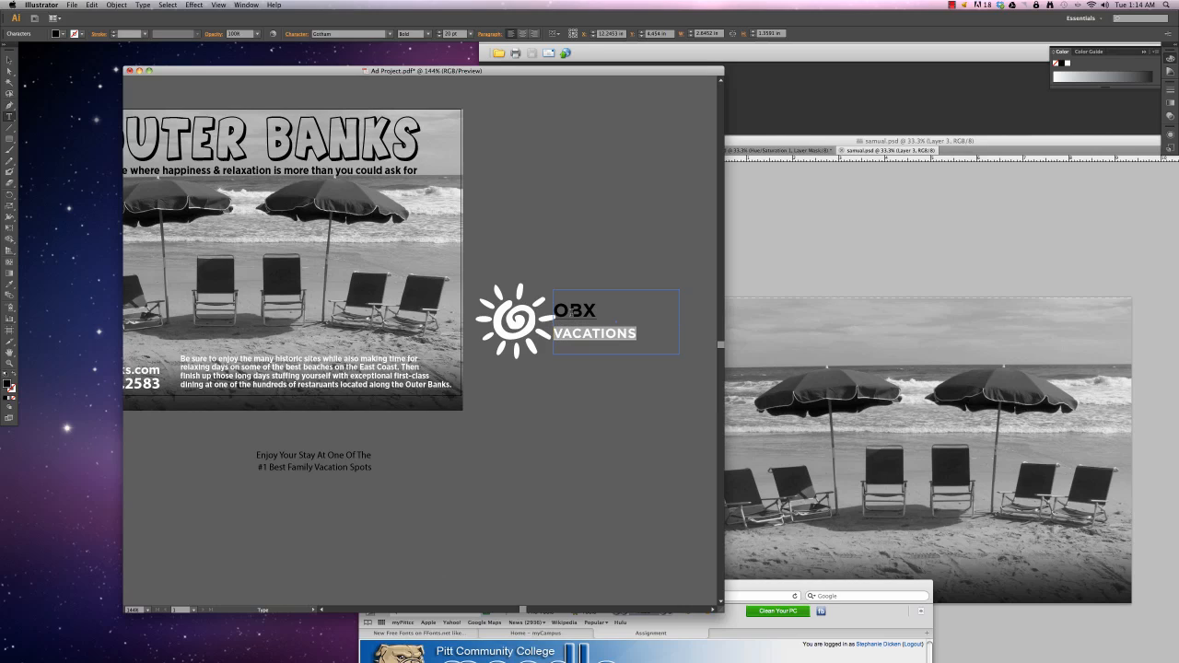
Step: Enlarge the OBX letters to 54 pt so they span the width of the word VACATIONS
{"action": "left_click_drag", "start_coordinate": [591, 311], "coordinate": [559, 311]}
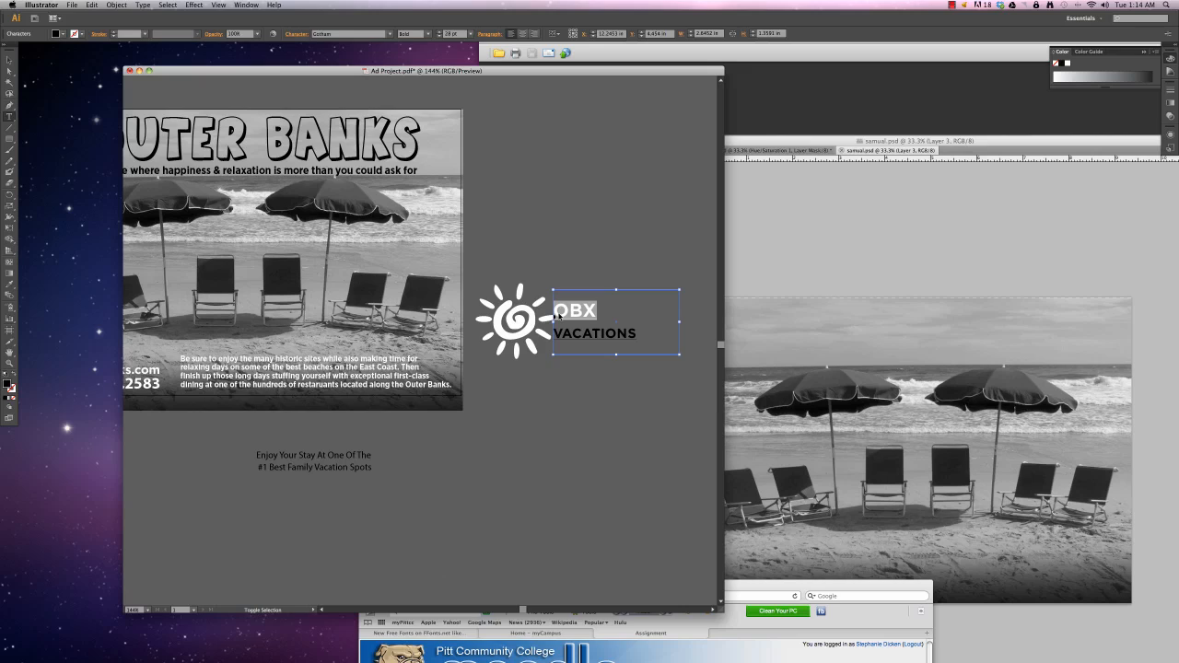
{"action": "key", "text": "super+shift+period"}
{"action": "key", "text": "super+shift+period"}
{"action": "key", "text": "super+shift+period"}
{"action": "key", "text": "super+shift+period"}
{"action": "key", "text": "super+shift+period"}
{"action": "key", "text": "super+shift+period"}
{"action": "key", "text": "super+shift+period"}
{"action": "key", "text": "super+shift+period"}
{"action": "key", "text": "super+shift+period"}
{"action": "key", "text": "super+shift+period"}
{"action": "key", "text": "super+shift+period"}
{"action": "key", "text": "super+shift+period"}
{"action": "key", "text": "super+shift+period"}
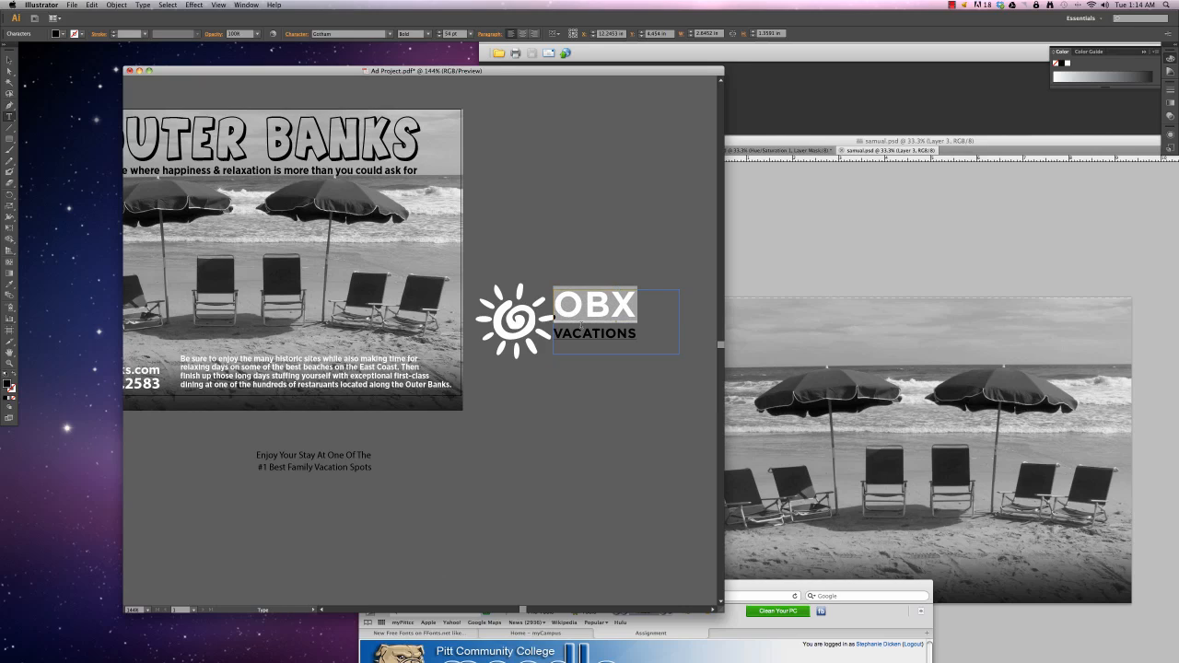
Step: Tighten the leading of the logo text to bring the VACATIONS line closer to OBX
{"action": "left_click", "coordinate": [632, 332]}
{"action": "left_click_drag", "start_coordinate": [632, 333], "coordinate": [542, 311]}
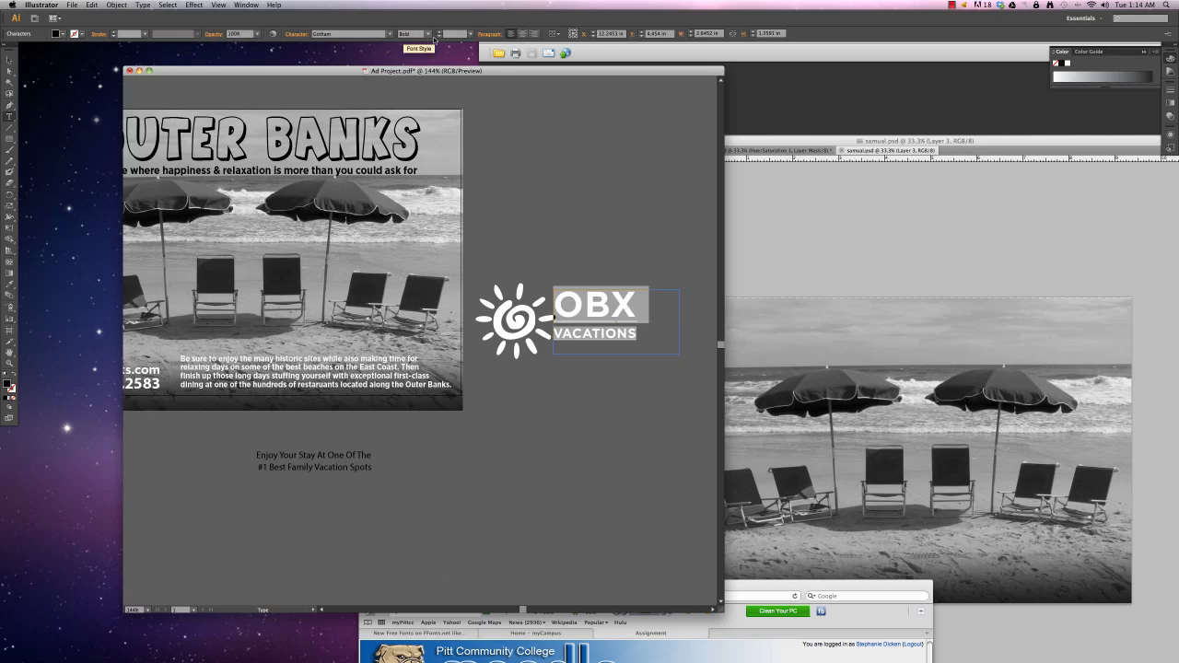
{"action": "left_click", "coordinate": [298, 34]}
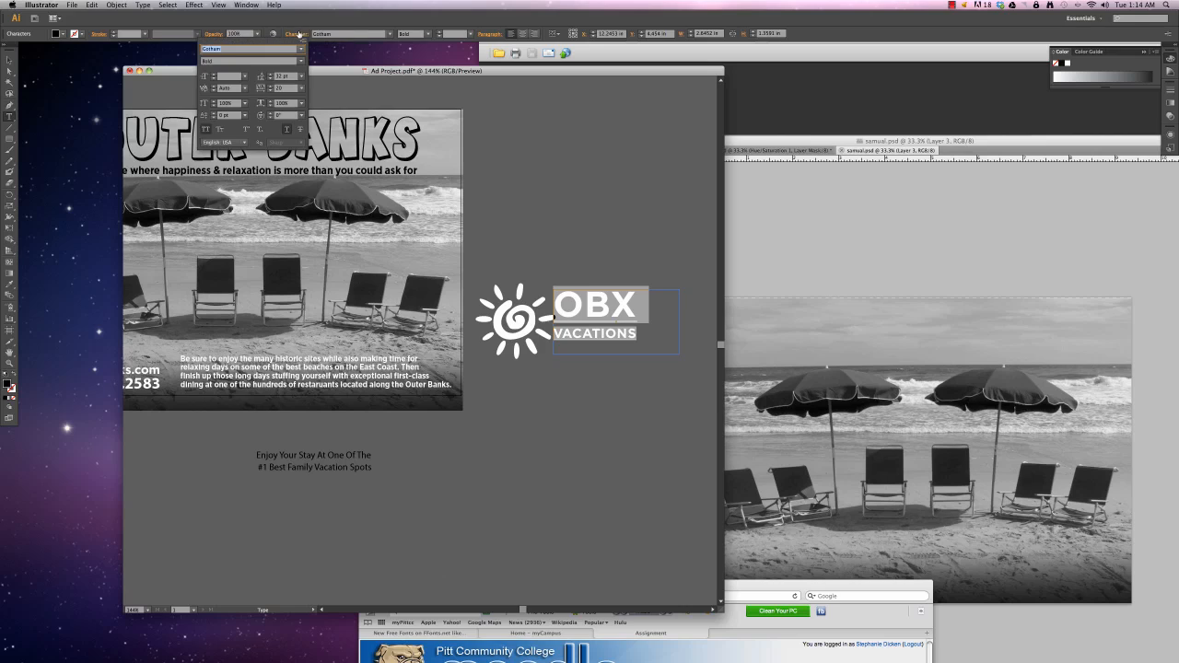
{"action": "left_click", "coordinate": [271, 80]}
{"action": "left_click", "coordinate": [271, 81]}
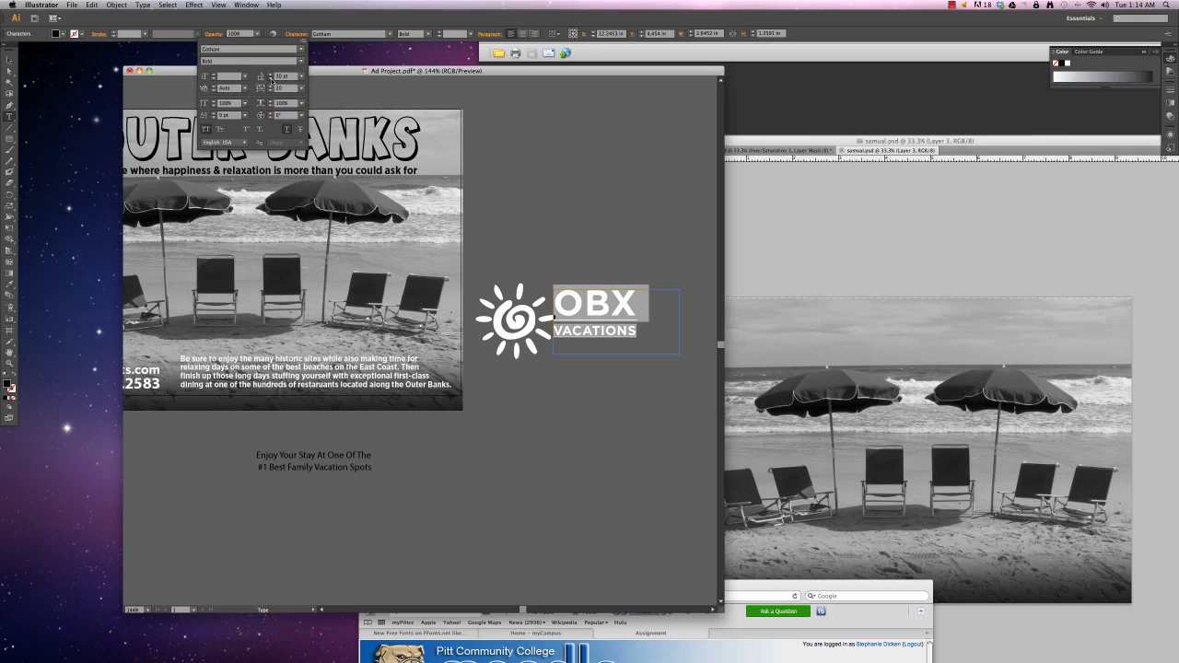
{"action": "left_click", "coordinate": [271, 80]}
{"action": "left_click", "coordinate": [271, 80]}
{"action": "left_click", "coordinate": [271, 80]}
{"action": "left_click", "coordinate": [271, 81]}
{"action": "left_click", "coordinate": [271, 80]}
{"action": "left_click", "coordinate": [271, 80]}
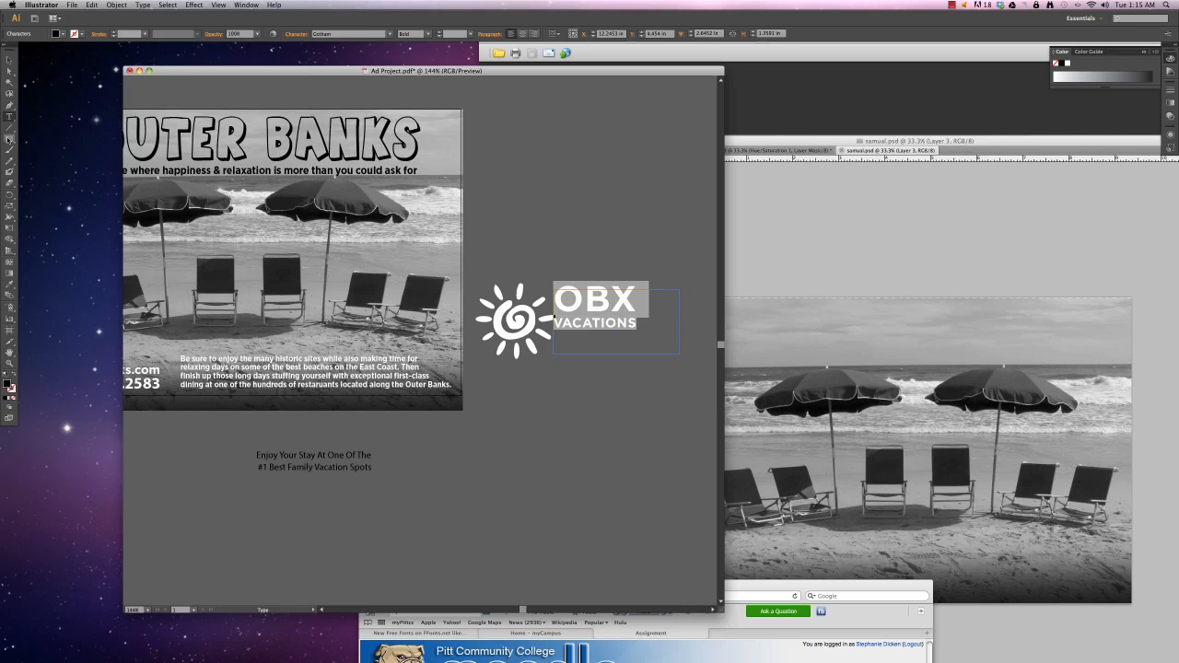
Step: Move the white sun to the empty area above the OBX VACATIONS text
{"action": "key", "text": "Escape"}
{"action": "left_click", "coordinate": [520, 254]}
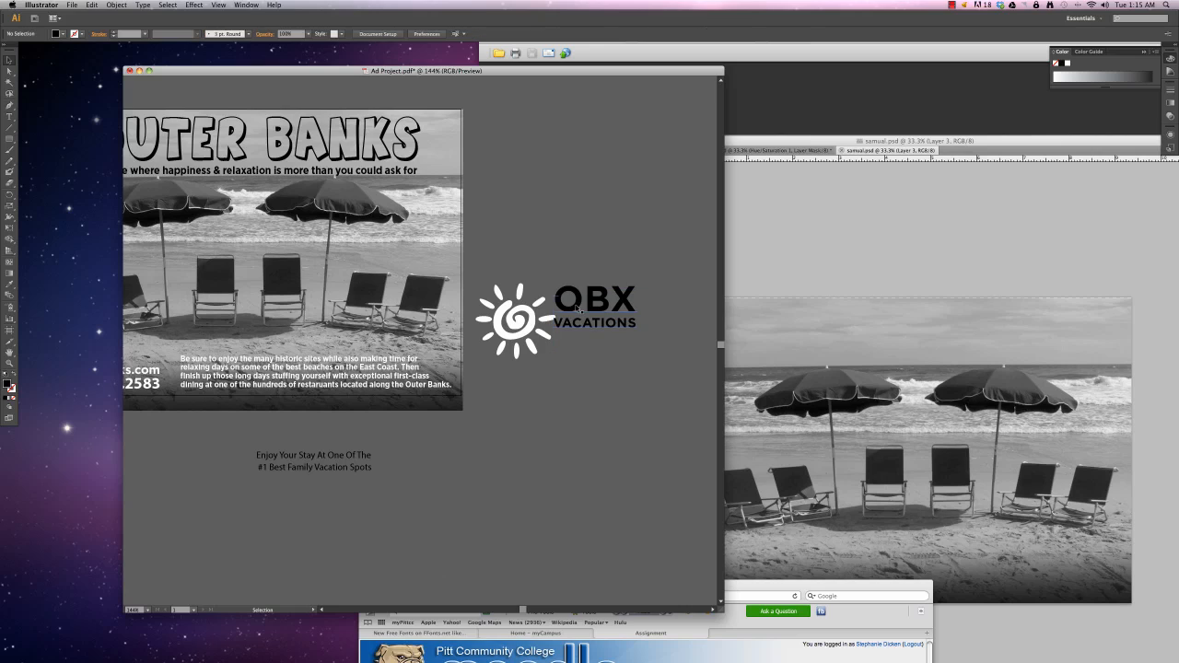
{"action": "left_click_drag", "start_coordinate": [577, 304], "coordinate": [584, 262]}
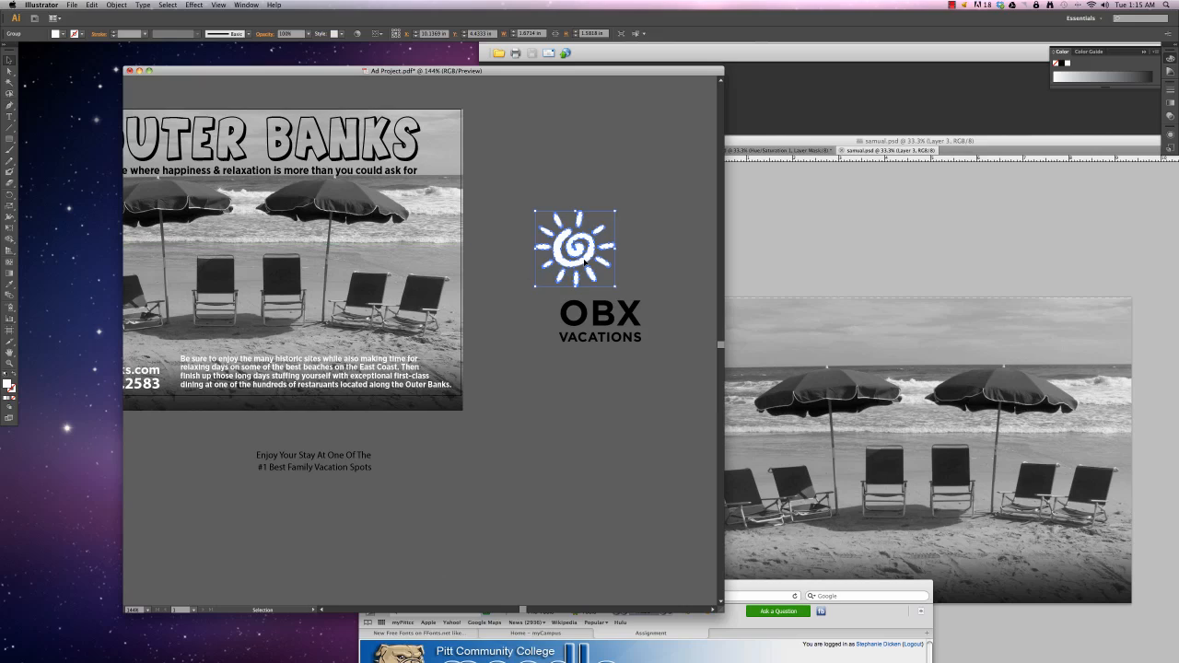
Step: Remove the letter O from OBX, leaving a blank gap in front of BX
{"action": "double_click", "coordinate": [586, 312]}
{"action": "left_click_drag", "start_coordinate": [587, 312], "coordinate": [564, 309]}
{"action": "key", "text": "BackSpace"}
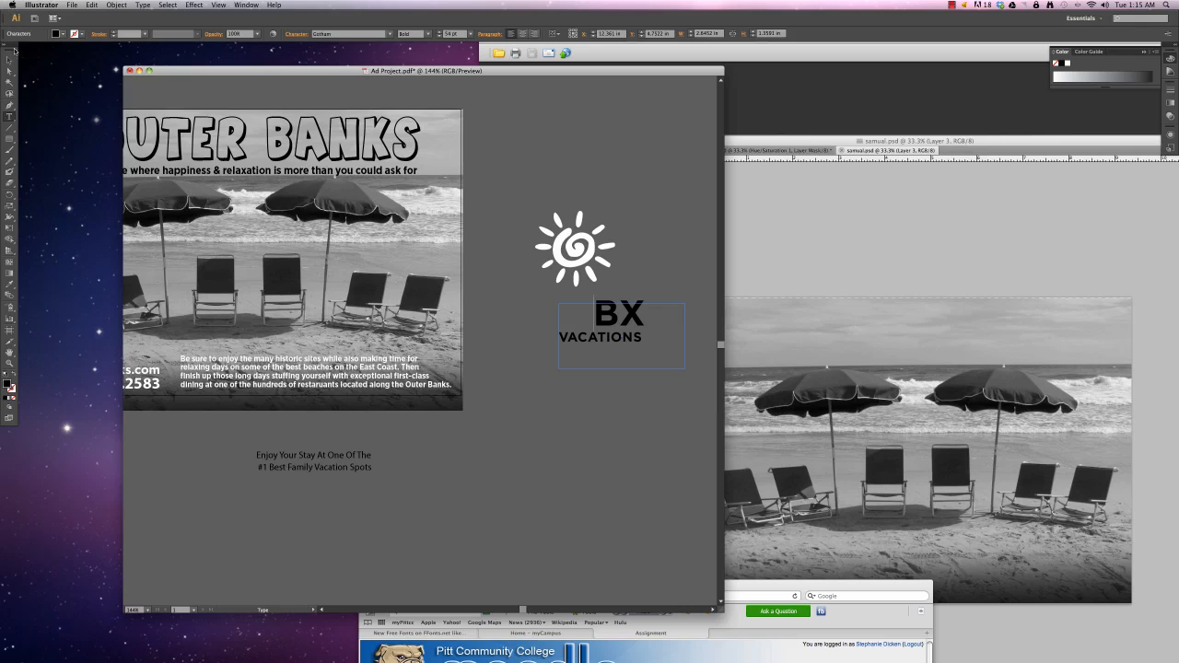
Step: Shrink the sun and fit it into the gap before BX so it stands in for the letter O
{"action": "left_click", "coordinate": [9, 59]}
{"action": "left_click", "coordinate": [594, 284]}
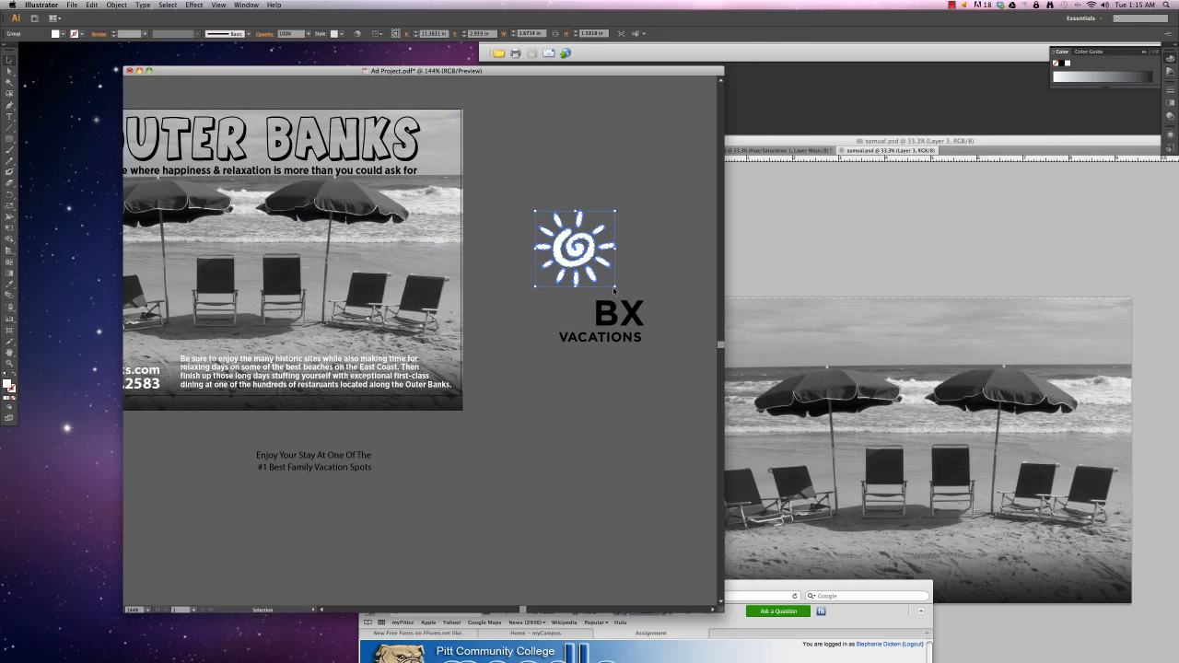
{"action": "left_click_drag", "start_coordinate": [614, 286], "coordinate": [580, 316]}
{"action": "left_click", "coordinate": [516, 341]}
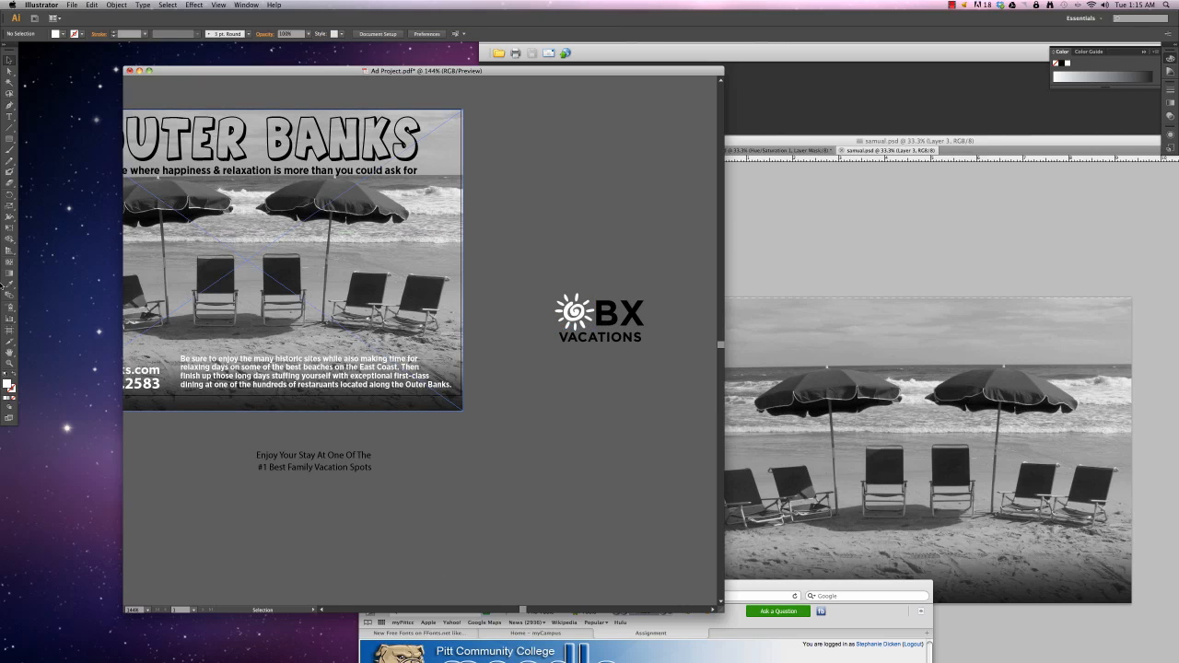
Step: Set the BX letters of the logo in Comic Sans MS Bold
{"action": "left_click", "coordinate": [10, 364]}
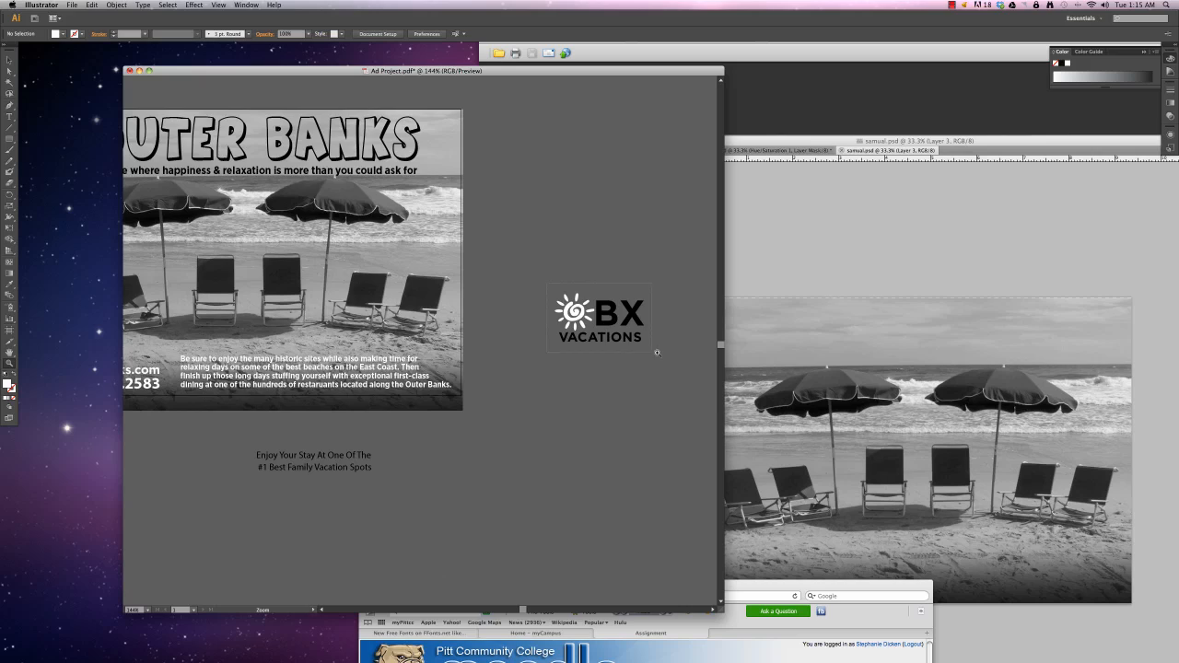
{"action": "left_click_drag", "start_coordinate": [657, 352], "coordinate": [658, 353]}
{"action": "left_click", "coordinate": [9, 60]}
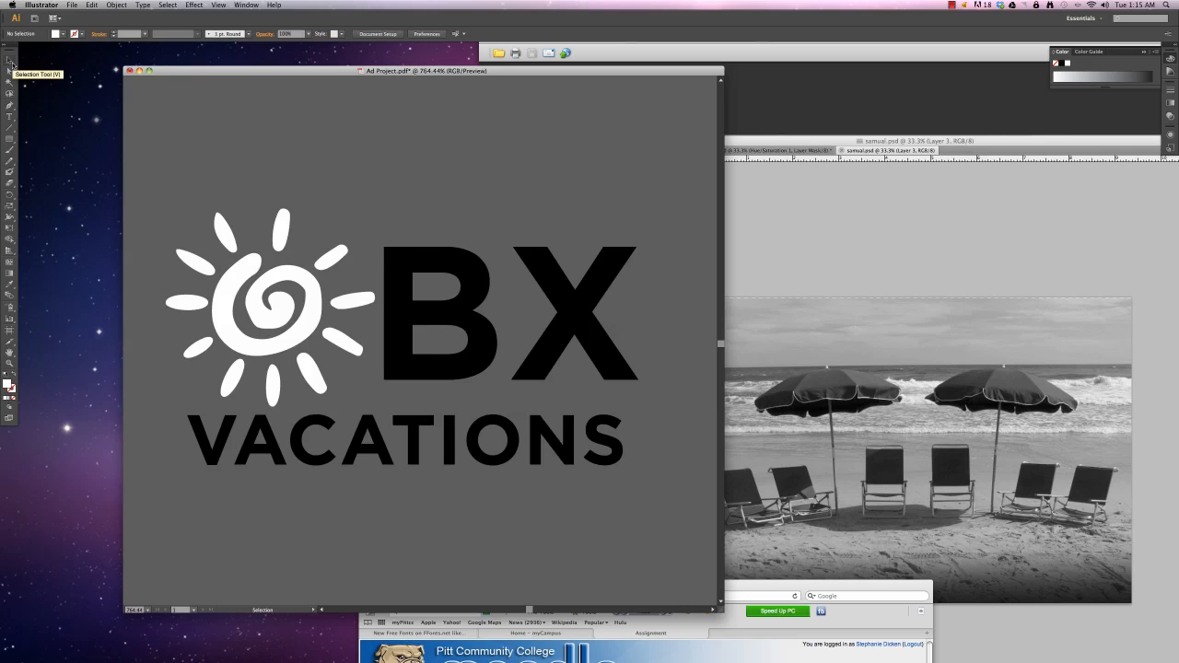
{"action": "double_click", "coordinate": [426, 284]}
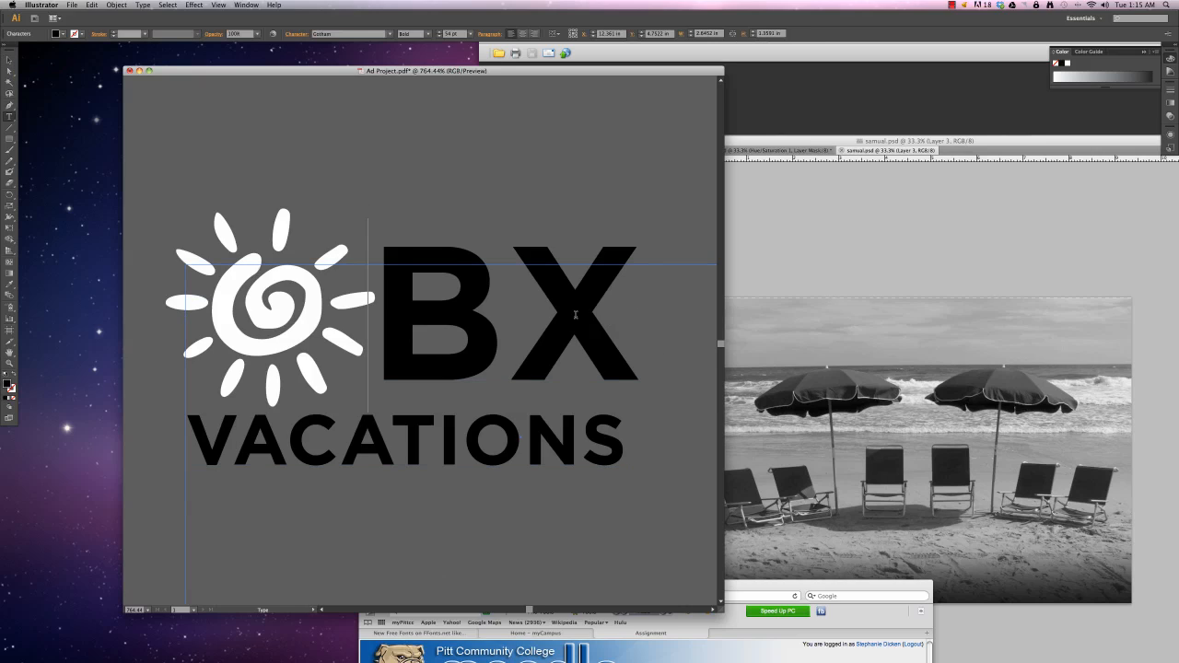
{"action": "double_click", "coordinate": [411, 302]}
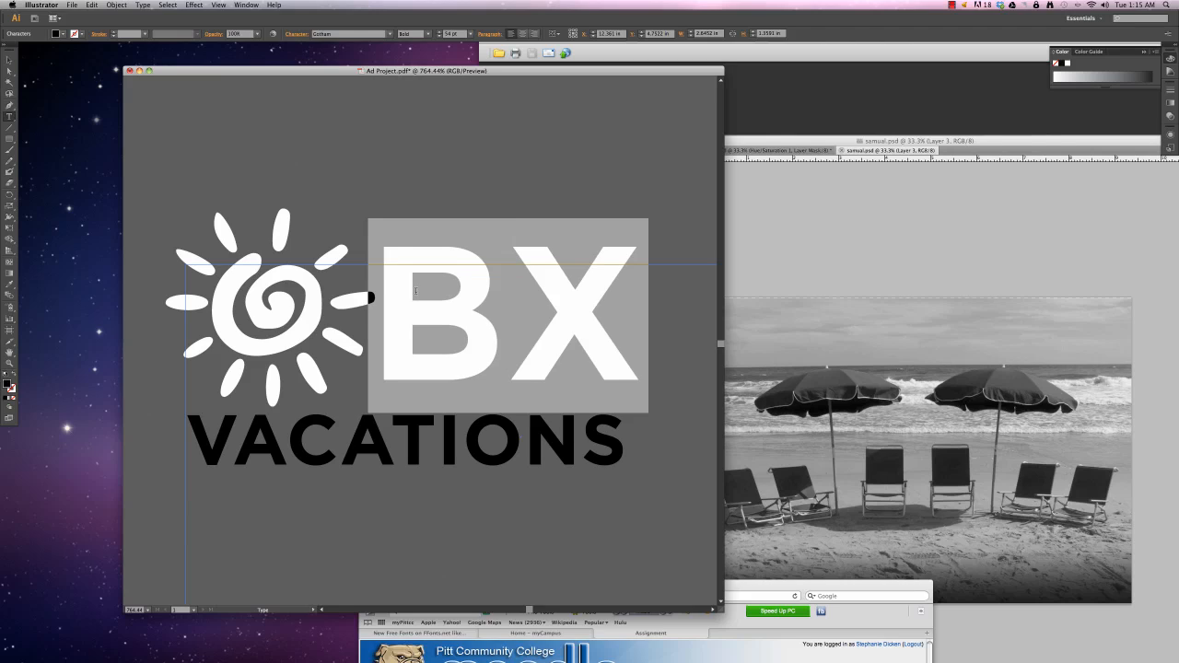
{"action": "left_click", "coordinate": [336, 33]}
{"action": "type", "text": "Co"}
{"action": "left_click", "coordinate": [389, 34]}
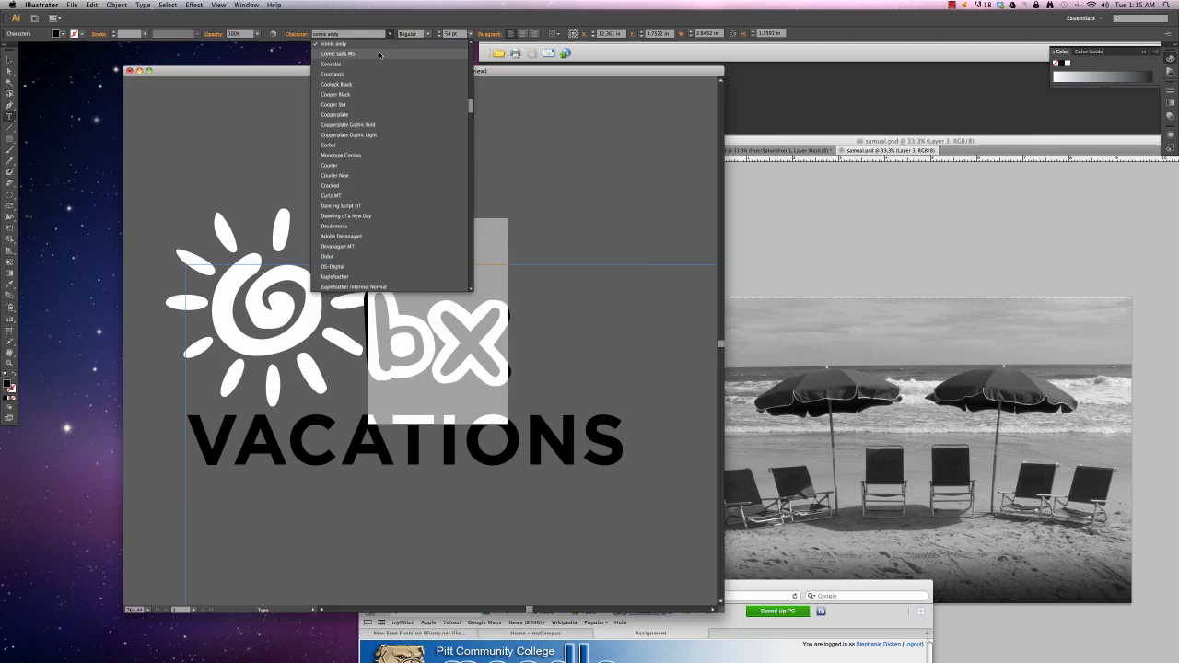
{"action": "left_click", "coordinate": [372, 55]}
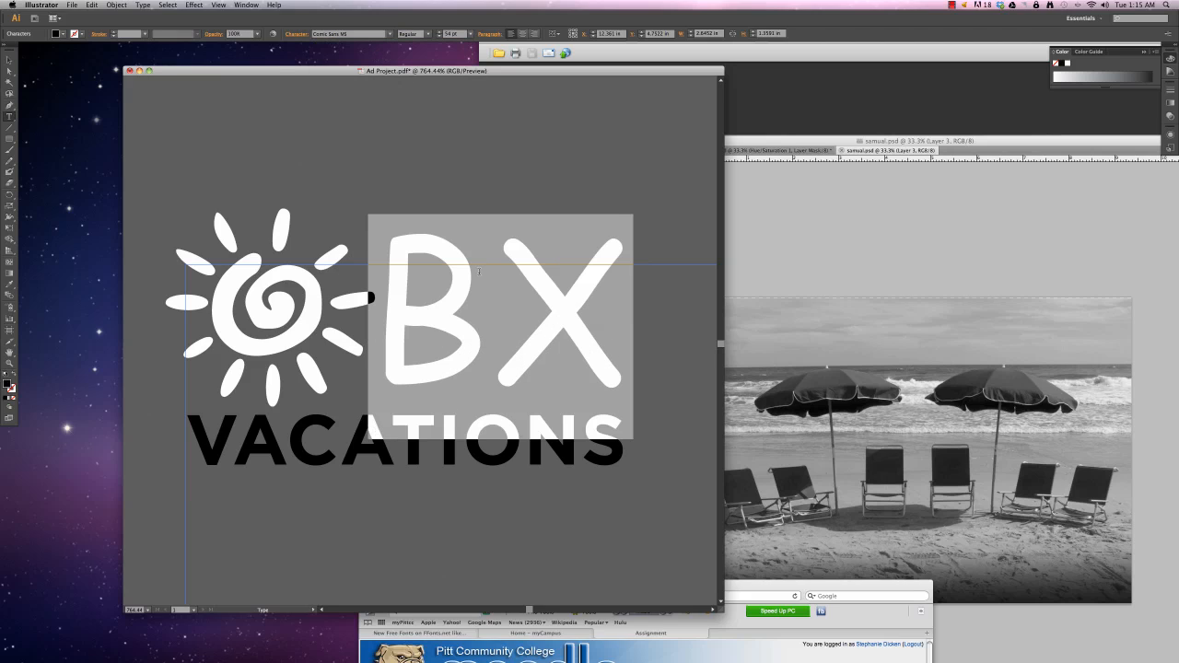
{"action": "left_click", "coordinate": [479, 272]}
{"action": "left_click_drag", "start_coordinate": [608, 292], "coordinate": [382, 288]}
{"action": "left_click", "coordinate": [427, 34]}
{"action": "left_click", "coordinate": [423, 57]}
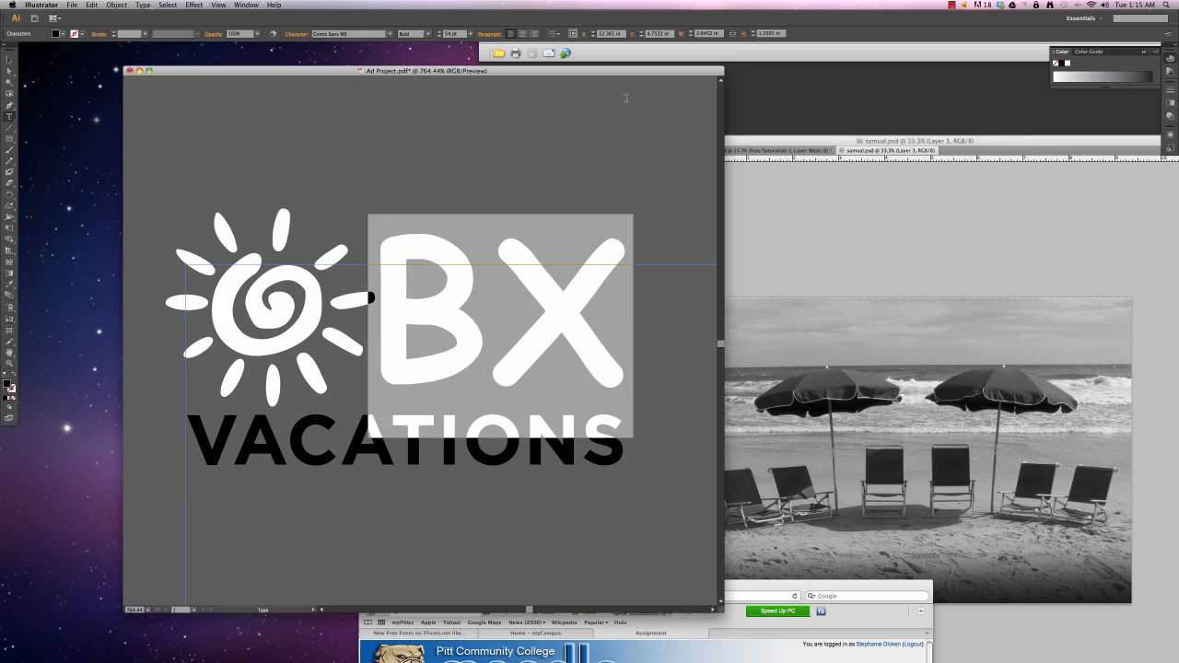
Step: Recolor both the BX letters and the word VACATIONS with a white fill
{"action": "left_click", "coordinate": [1067, 63]}
{"action": "left_click", "coordinate": [561, 258]}
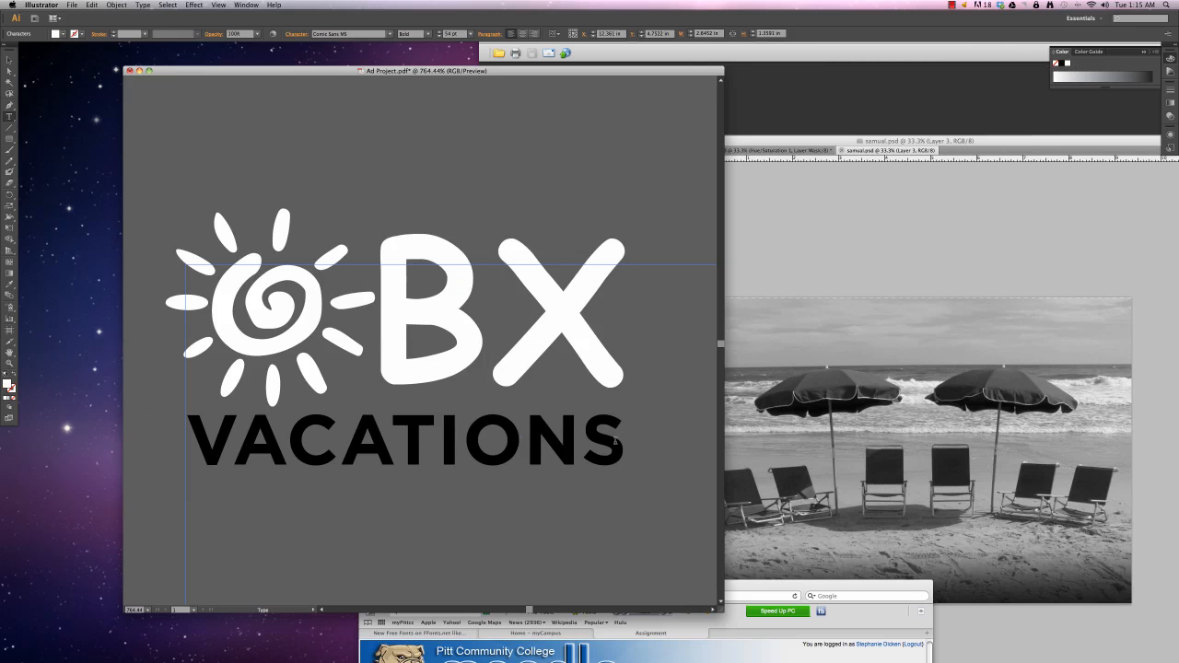
{"action": "left_click_drag", "start_coordinate": [617, 442], "coordinate": [185, 443]}
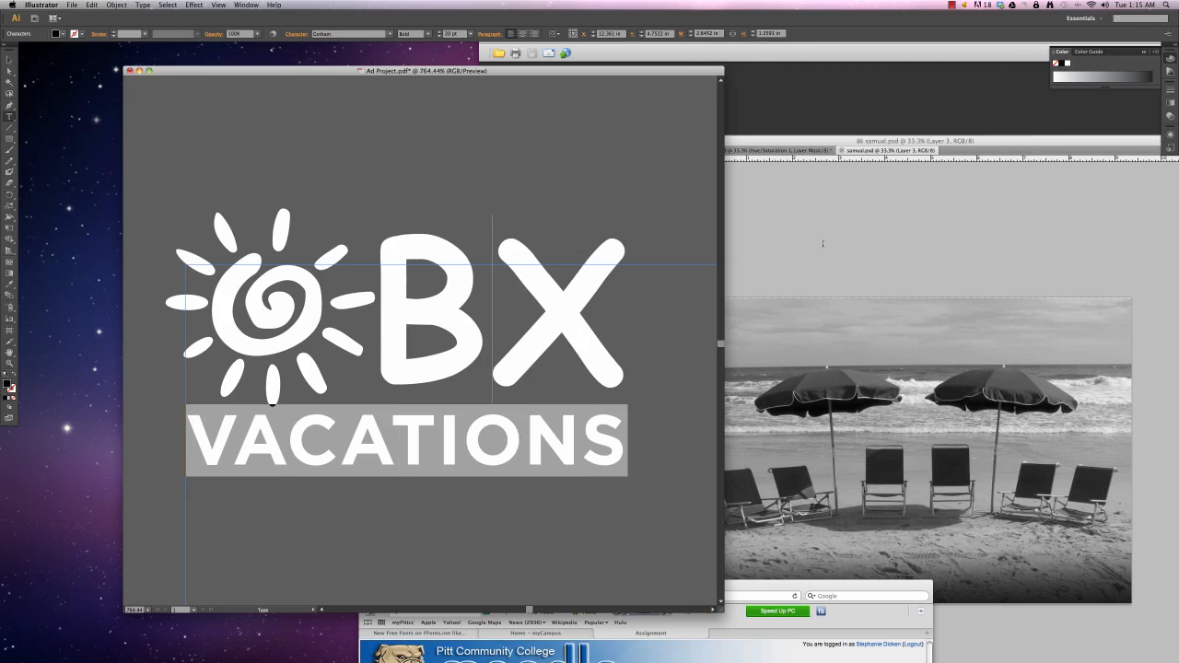
{"action": "left_click", "coordinate": [1067, 63]}
{"action": "key", "text": "super+shift+a"}
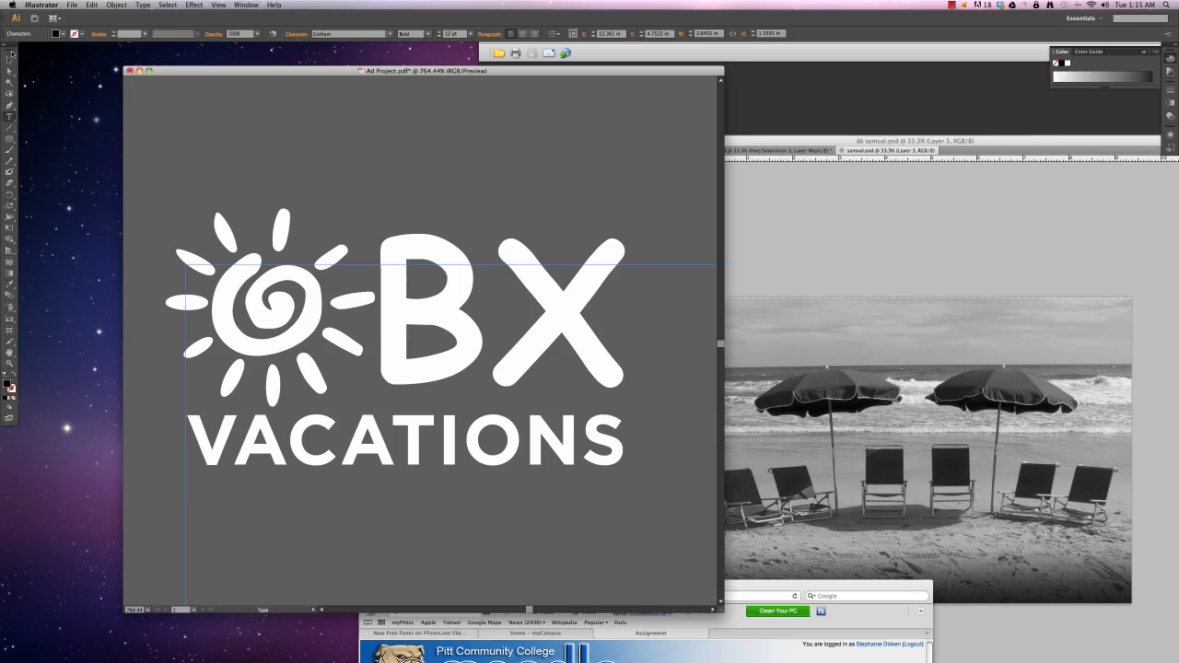
Step: Convert the logo's BX and VACATIONS text to outlines and deselect the artwork
{"action": "left_click", "coordinate": [9, 59]}
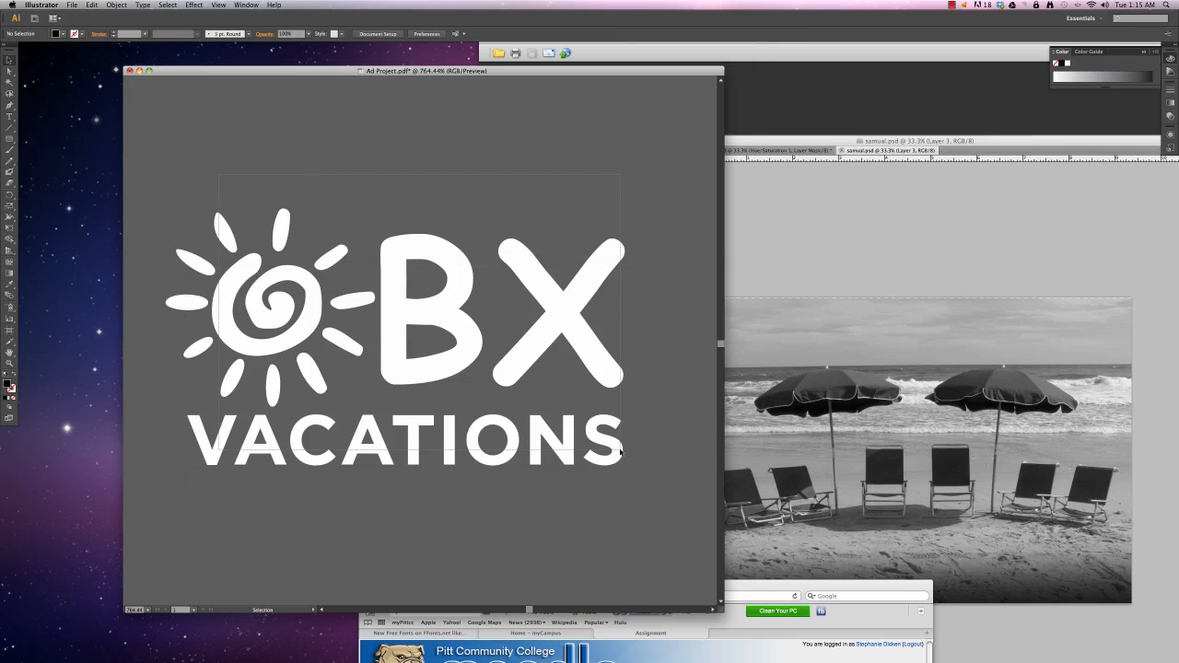
{"action": "key", "text": "super+a"}
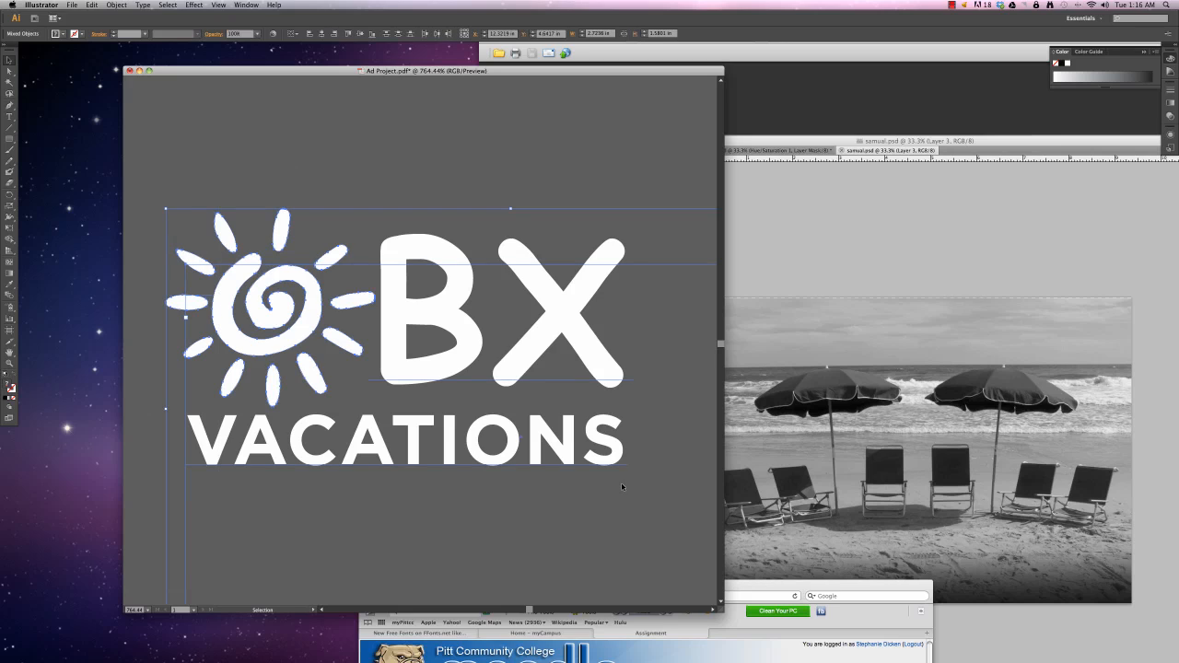
{"action": "key", "text": "super+g"}
{"action": "left_click", "coordinate": [334, 197]}
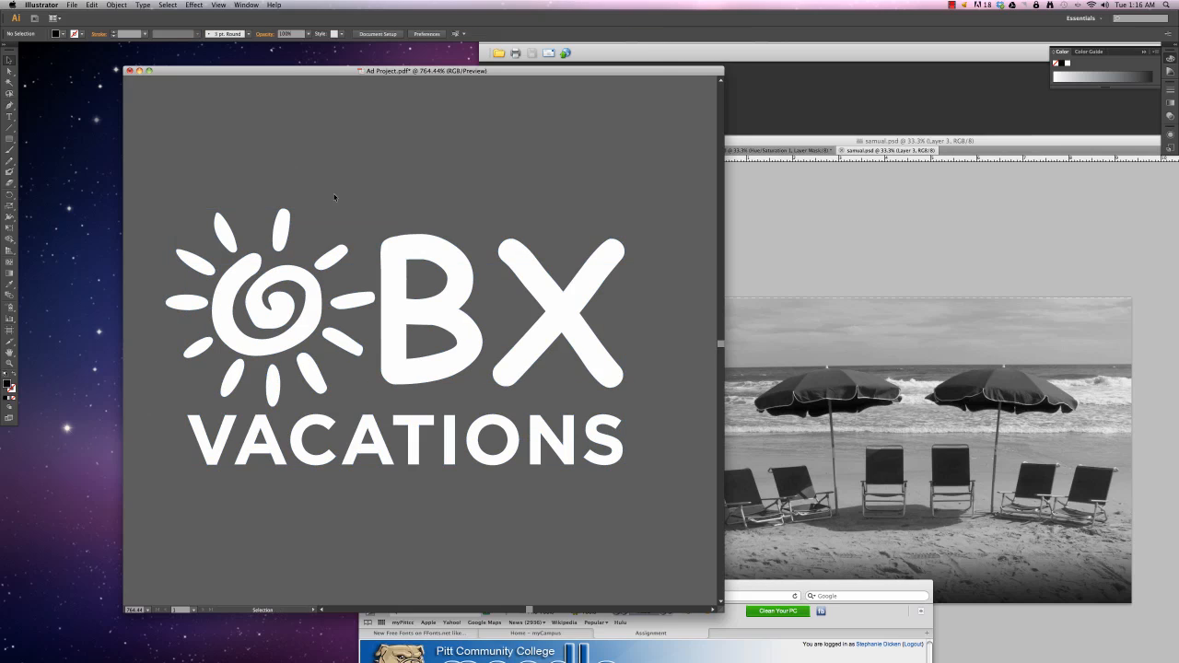
Step: Draw a black rectangle about 1.97 by 1.25 in over the logo and send it to the back
{"action": "key", "text": "super+minus"}
{"action": "key", "text": "super+minus"}
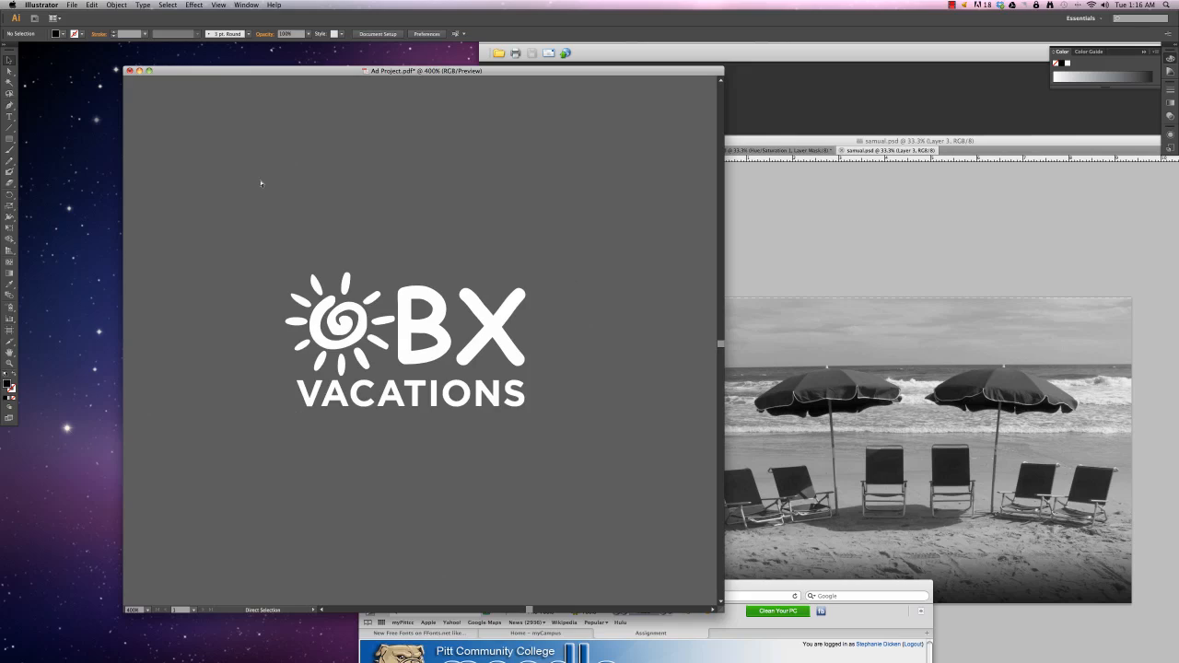
{"action": "left_click", "coordinate": [9, 139]}
{"action": "left_click_drag", "start_coordinate": [277, 261], "coordinate": [539, 426]}
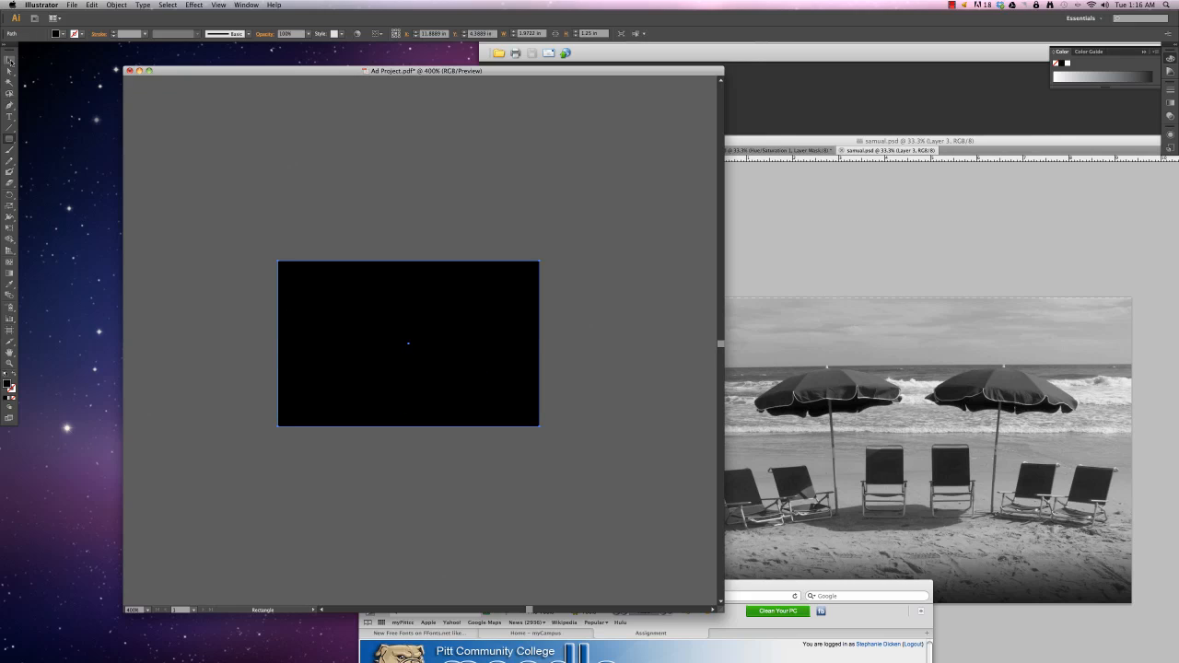
{"action": "left_click", "coordinate": [9, 61]}
{"action": "left_click", "coordinate": [107, 5]}
{"action": "mouse_move", "coordinate": [139, 21]}
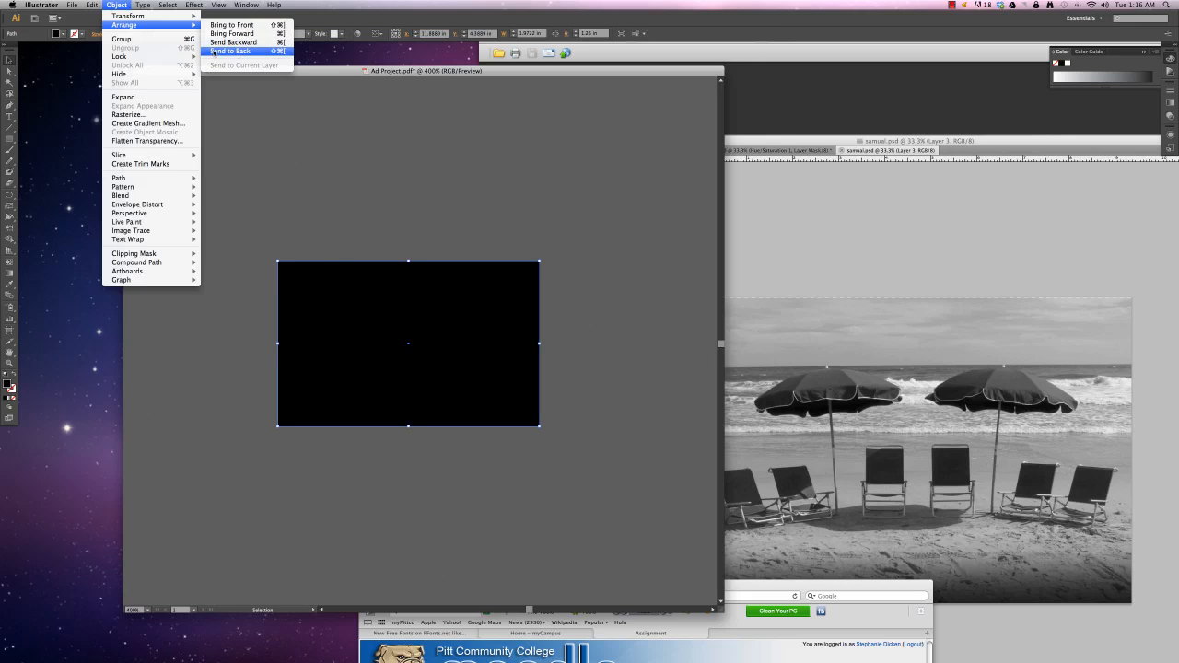
{"action": "left_click", "coordinate": [244, 54]}
{"action": "left_click", "coordinate": [264, 267]}
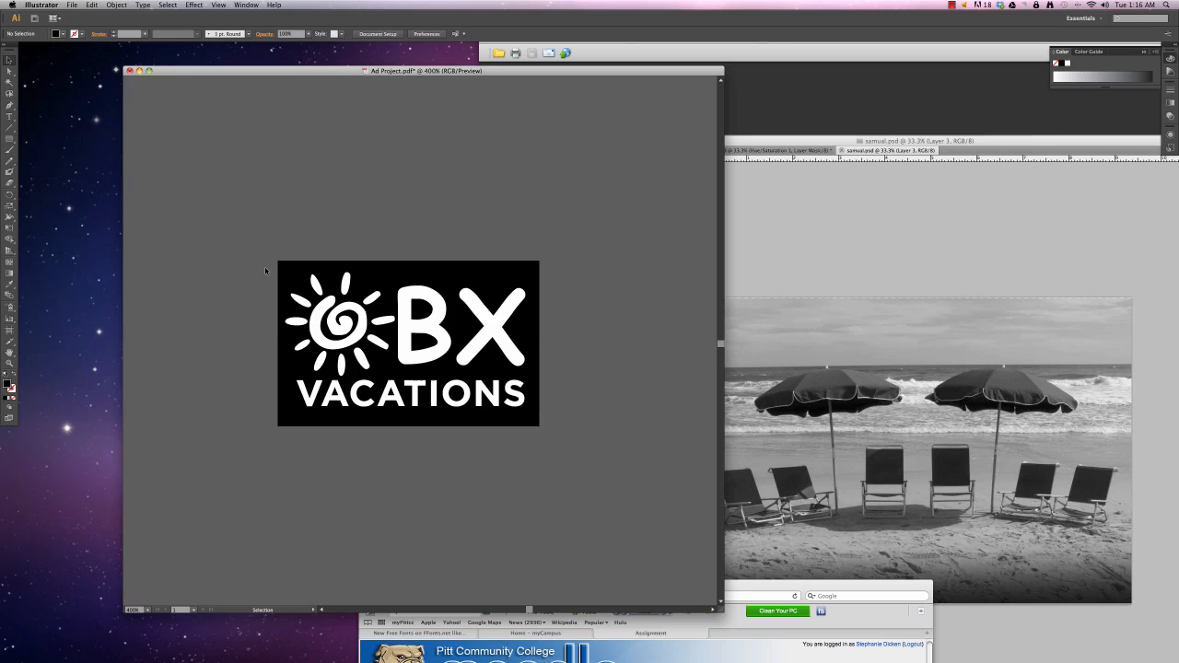
Step: Nudge only the word VACATIONS slightly down to widen the gap below the BX letters
{"action": "left_click", "coordinate": [354, 395]}
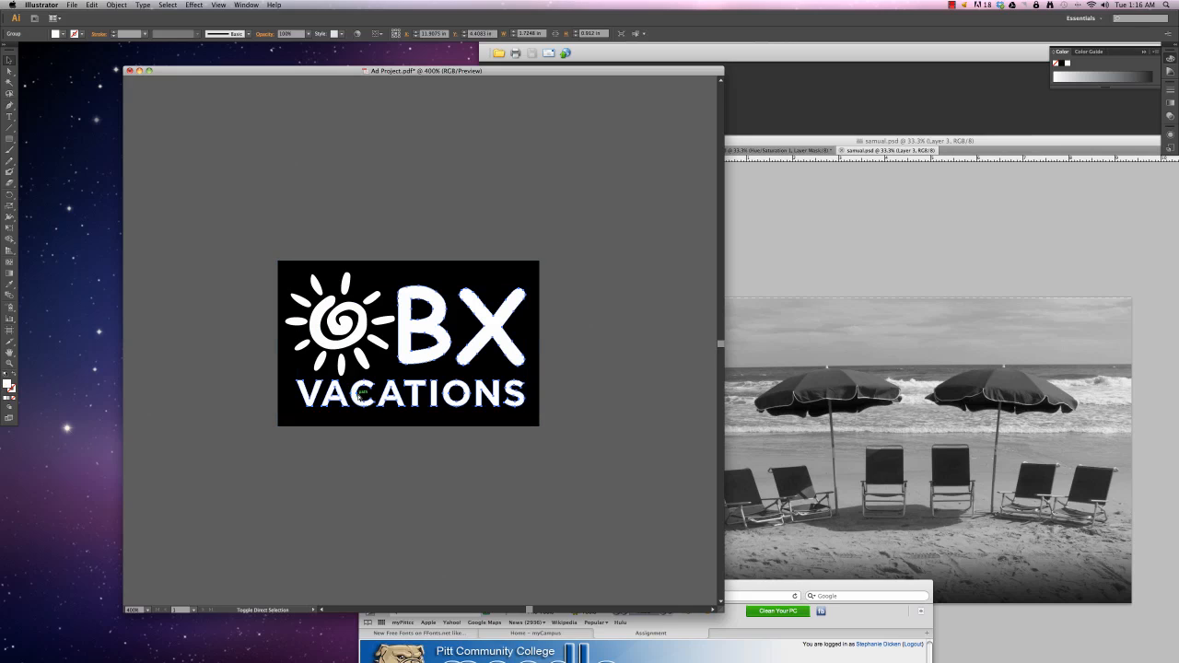
{"action": "left_click", "coordinate": [237, 345]}
{"action": "left_click_drag", "start_coordinate": [276, 384], "coordinate": [528, 403]}
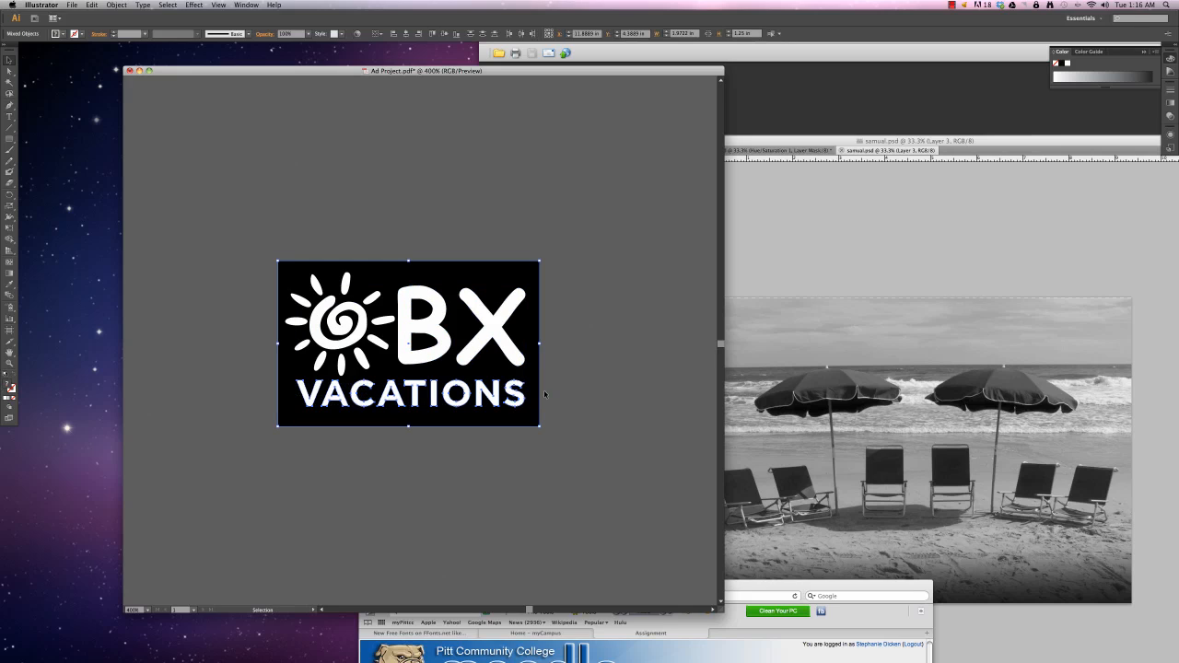
{"action": "key", "text": "Down"}
{"action": "key", "text": "Down"}
{"action": "key", "text": "Down"}
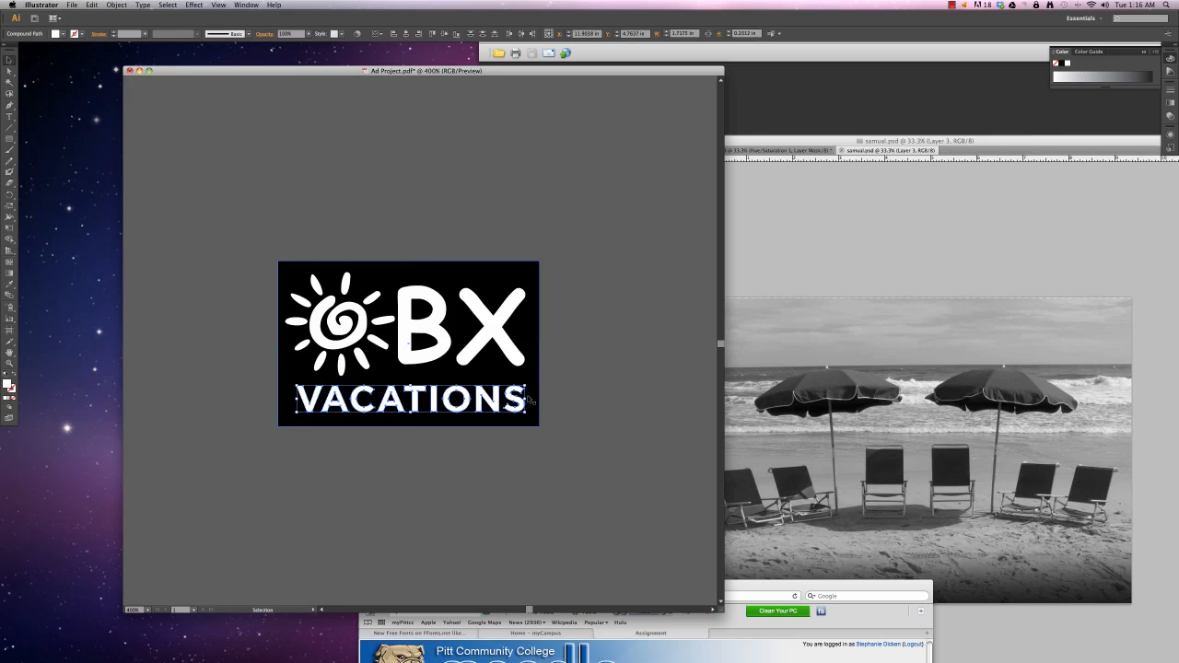
{"action": "key", "text": "super+shift+a"}
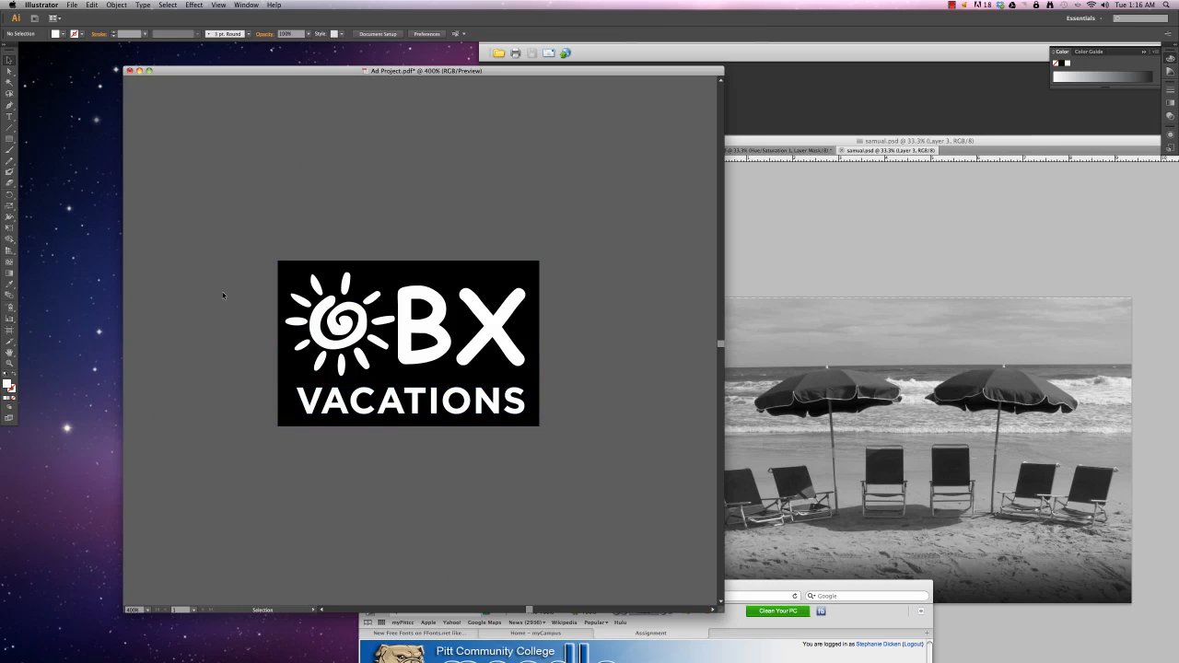
Step: Place the logo with its black box in the ad's lower-left corner, shrunk to about 0.99 by 0.63 in
{"action": "left_click_drag", "start_coordinate": [237, 221], "coordinate": [598, 455]}
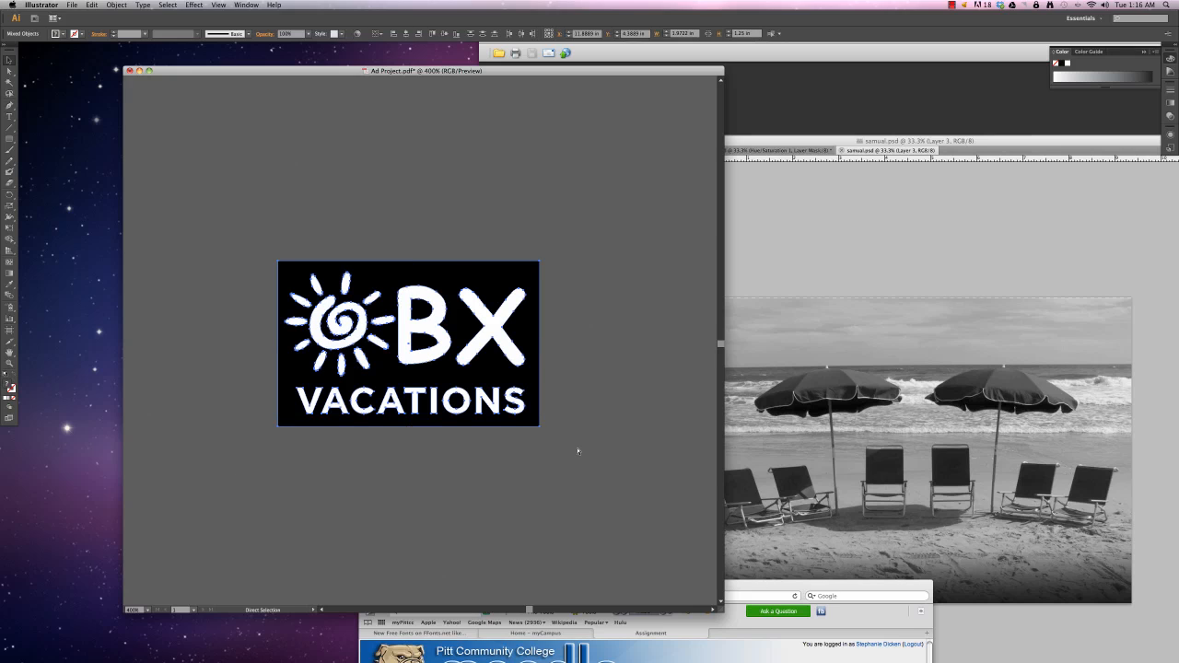
{"action": "key", "text": "super+0"}
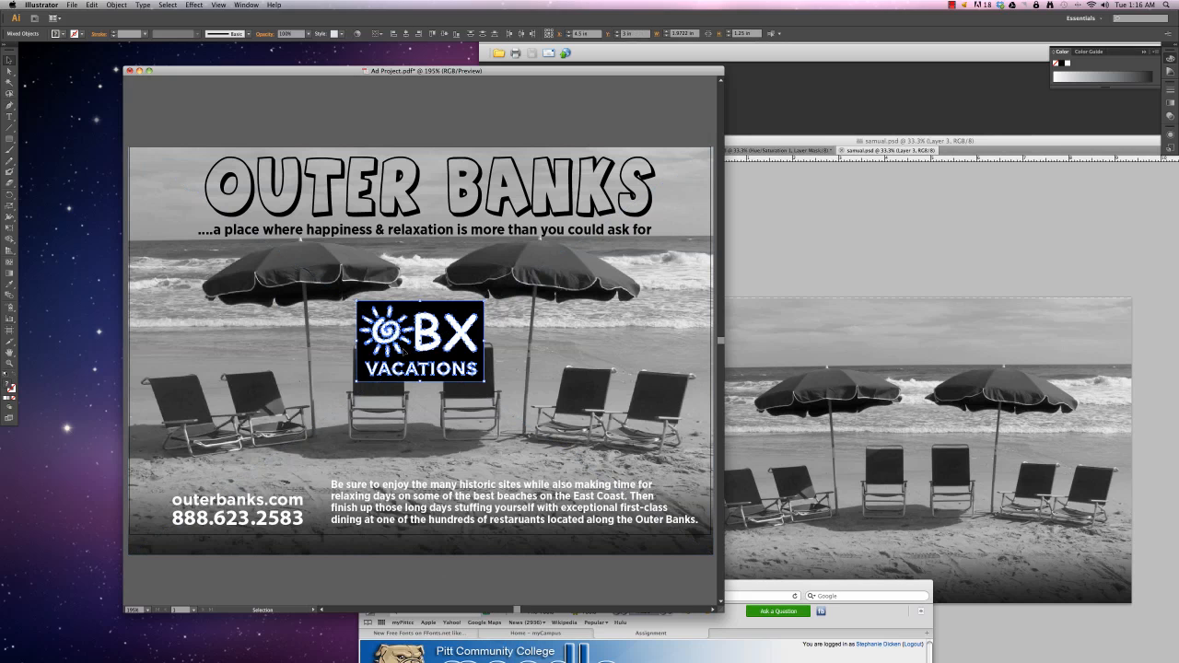
{"action": "left_click_drag", "start_coordinate": [408, 351], "coordinate": [224, 456]}
Step: Shift the web address and phone number beside the logo, and resize the paragraph to fit the remaining width of the ad
{"action": "left_click_drag", "start_coordinate": [306, 408], "coordinate": [370, 478]}
{"action": "left_click", "coordinate": [255, 513]}
{"action": "left_click", "coordinate": [337, 513]}
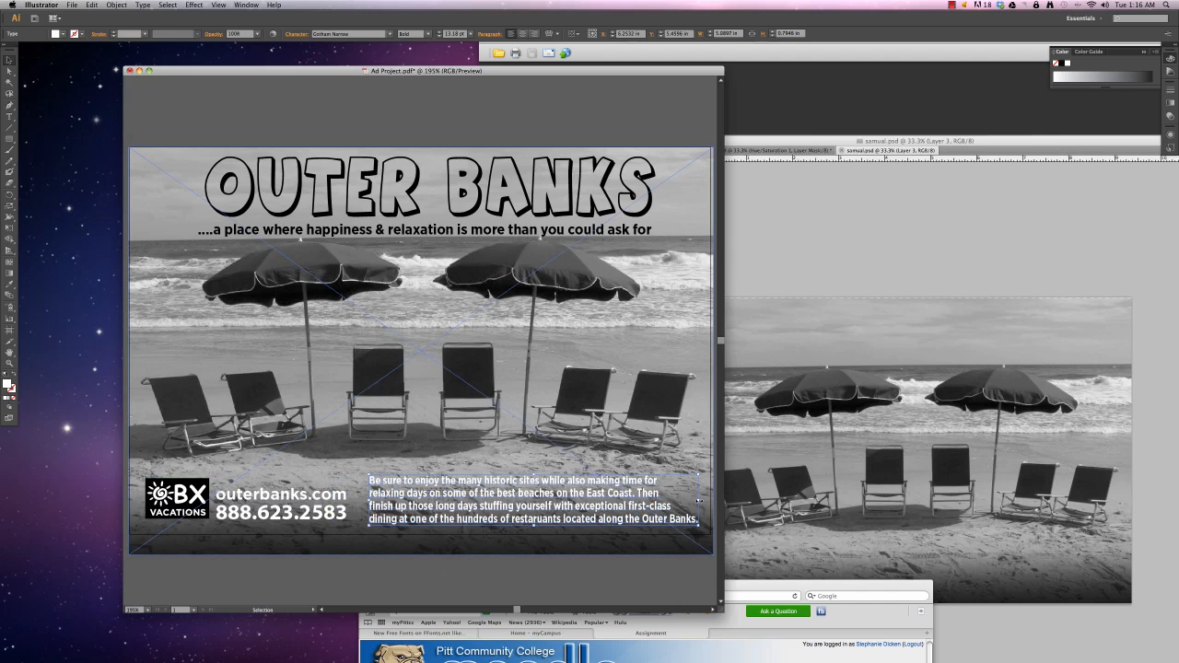
{"action": "left_click_drag", "start_coordinate": [699, 500], "coordinate": [707, 500]}
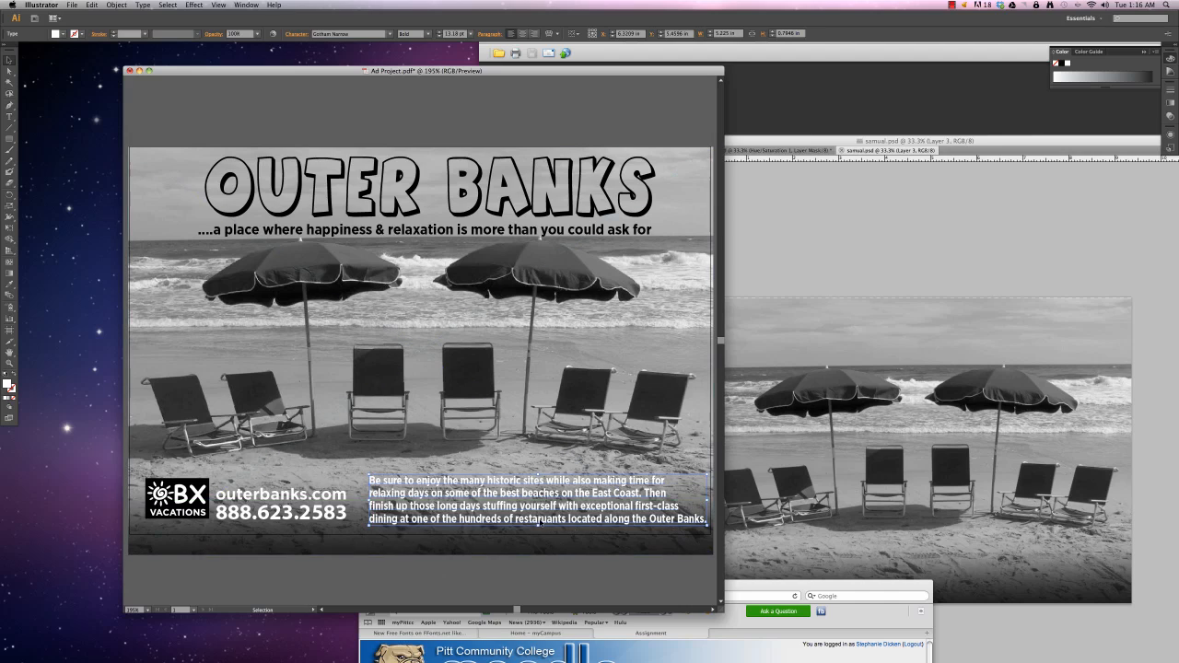
Step: Nudge the paragraph slightly up and to the left to line it up with the logo and contact lines
{"action": "left_click_drag", "start_coordinate": [480, 518], "coordinate": [480, 519]}
{"action": "key", "text": "Up"}
{"action": "key", "text": "Up"}
{"action": "key", "text": "Up"}
{"action": "key", "text": "Up"}
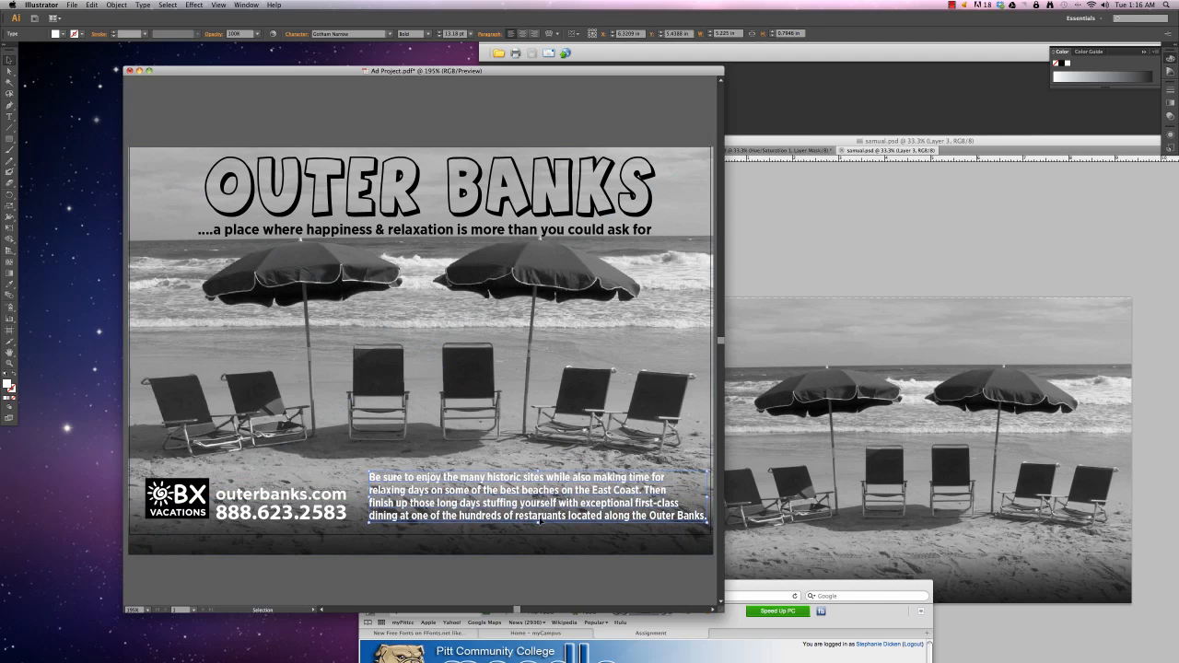
{"action": "key", "text": "Left"}
{"action": "key", "text": "Left"}
{"action": "key", "text": "Left"}
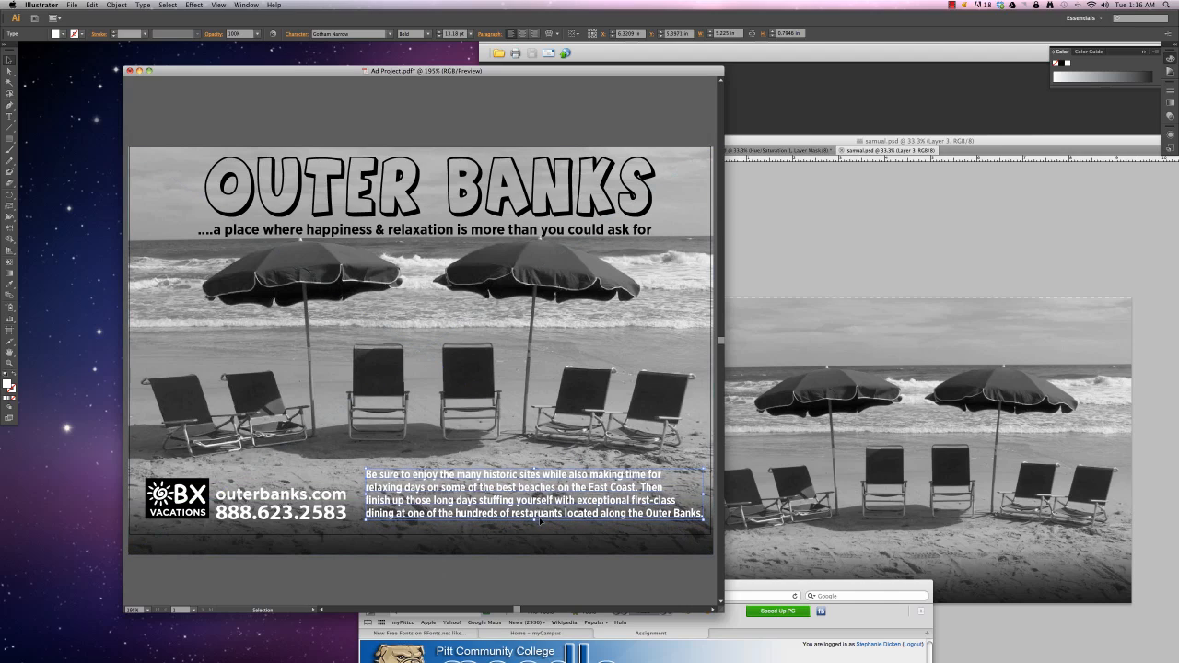
Step: Move the web address and phone number together back to the ad's left margin
{"action": "left_click", "coordinate": [310, 523]}
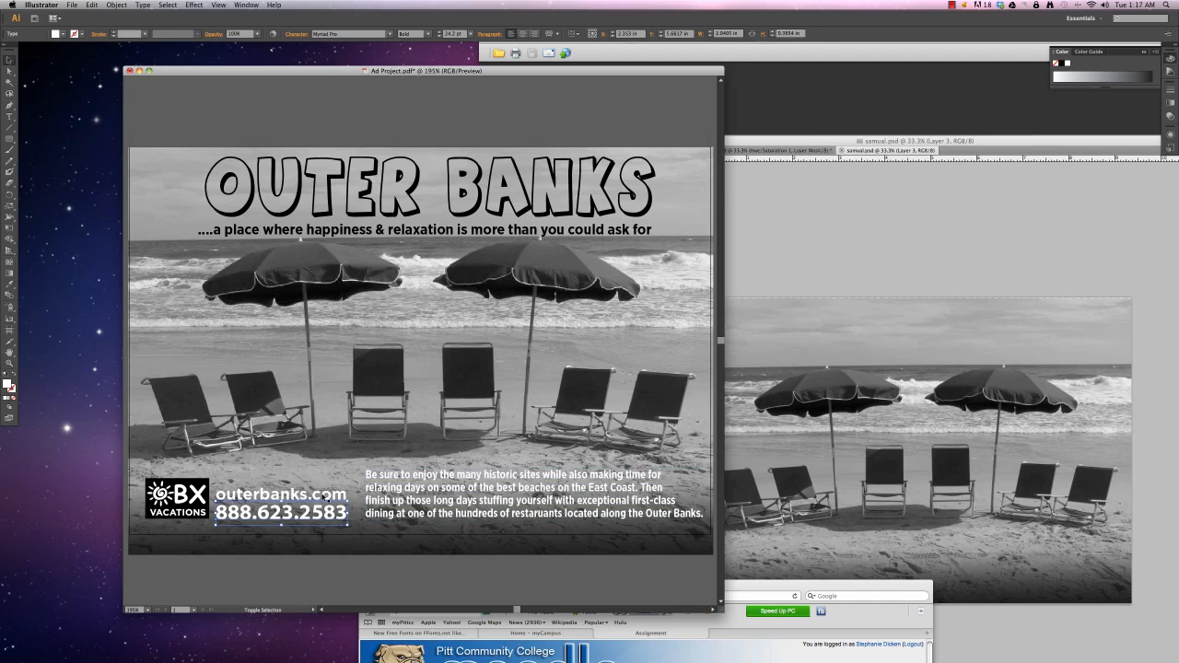
{"action": "left_click_drag", "start_coordinate": [341, 513], "coordinate": [197, 513]}
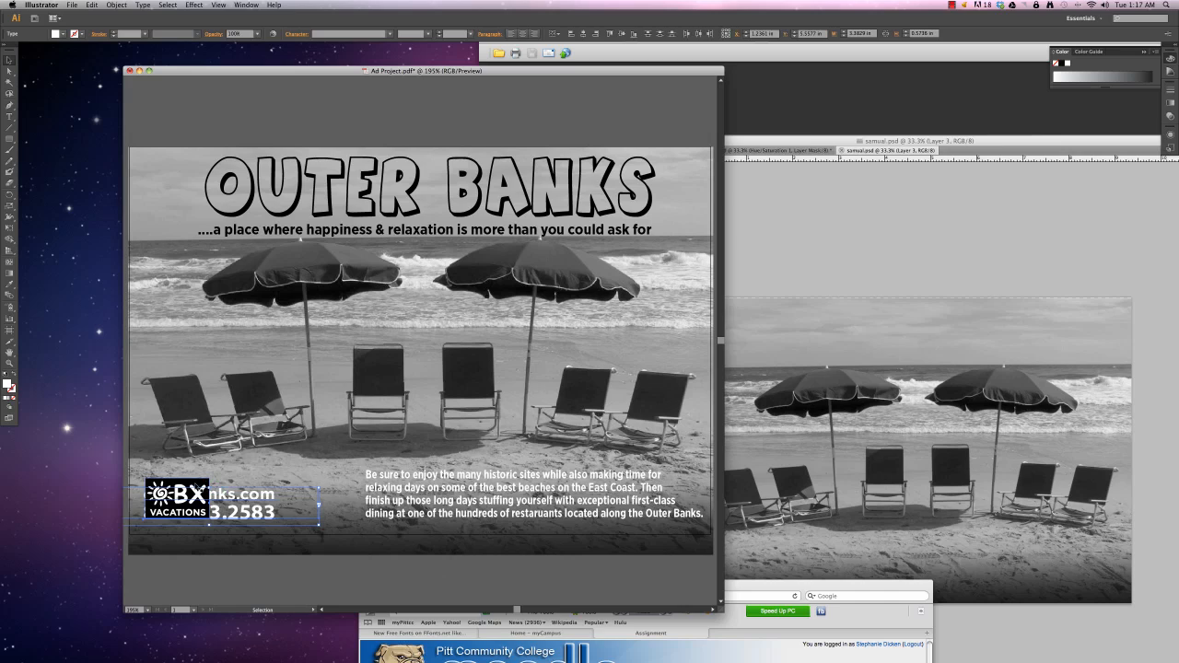
Step: Group the logo with its black box and move it between the contact lines and the paragraph
{"action": "left_click", "coordinate": [197, 486]}
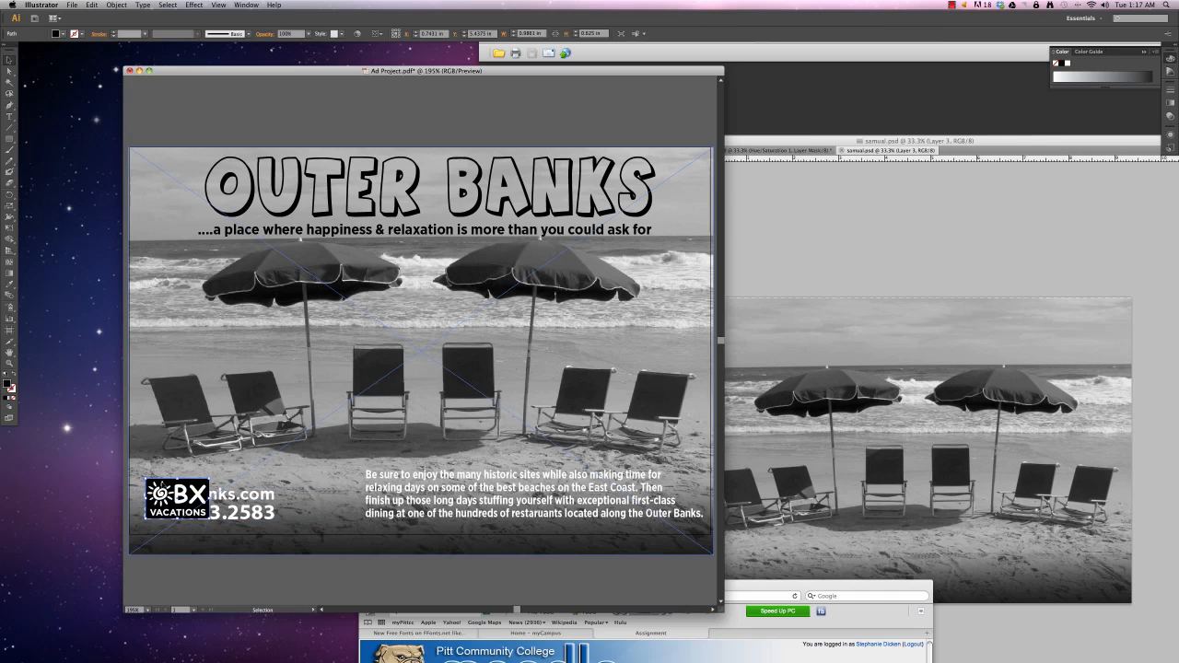
{"action": "left_click", "coordinate": [127, 476]}
{"action": "left_click", "coordinate": [186, 526], "text": "shift"}
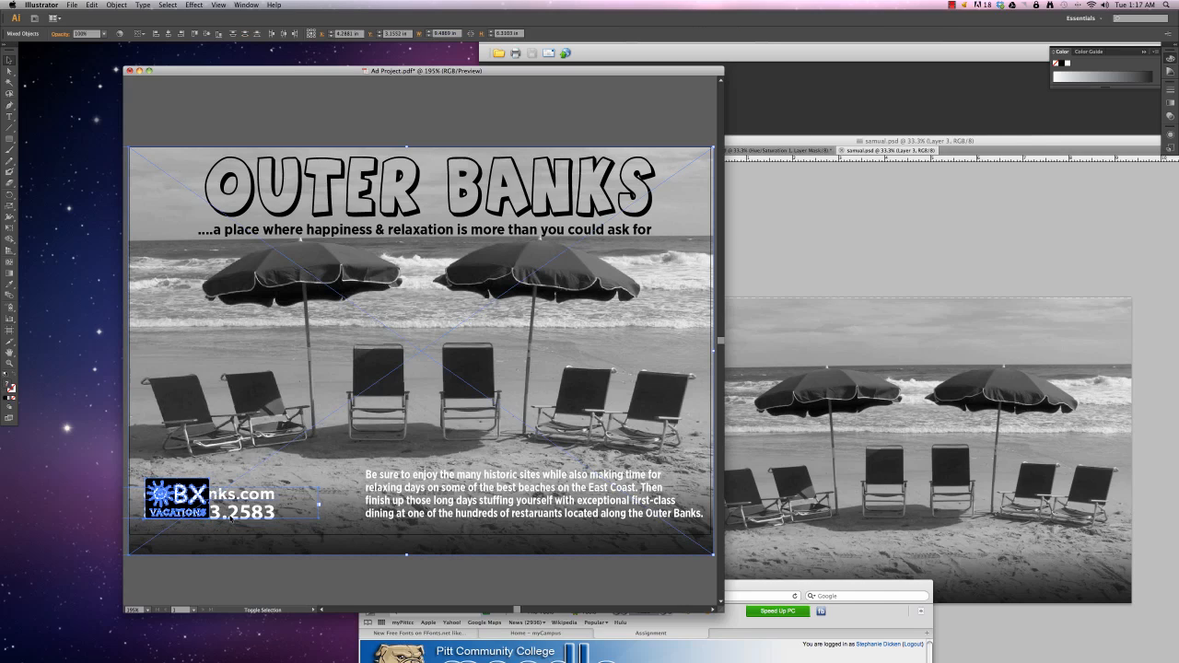
{"action": "left_click", "coordinate": [305, 541], "text": "shift"}
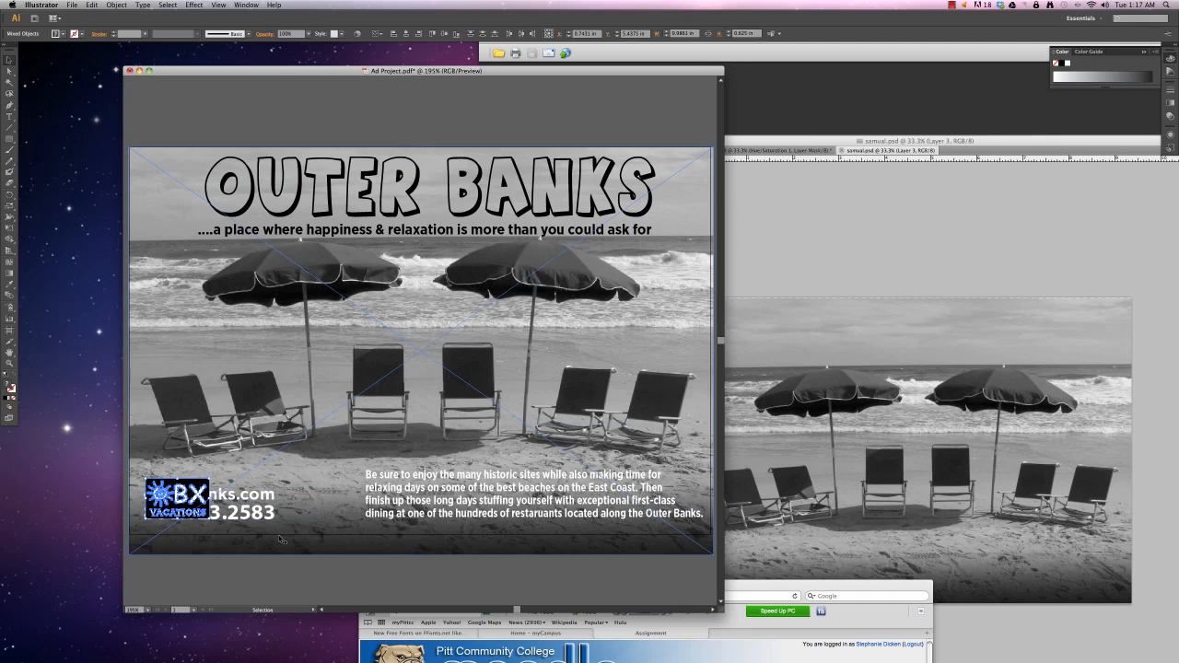
{"action": "key", "text": "super+g"}
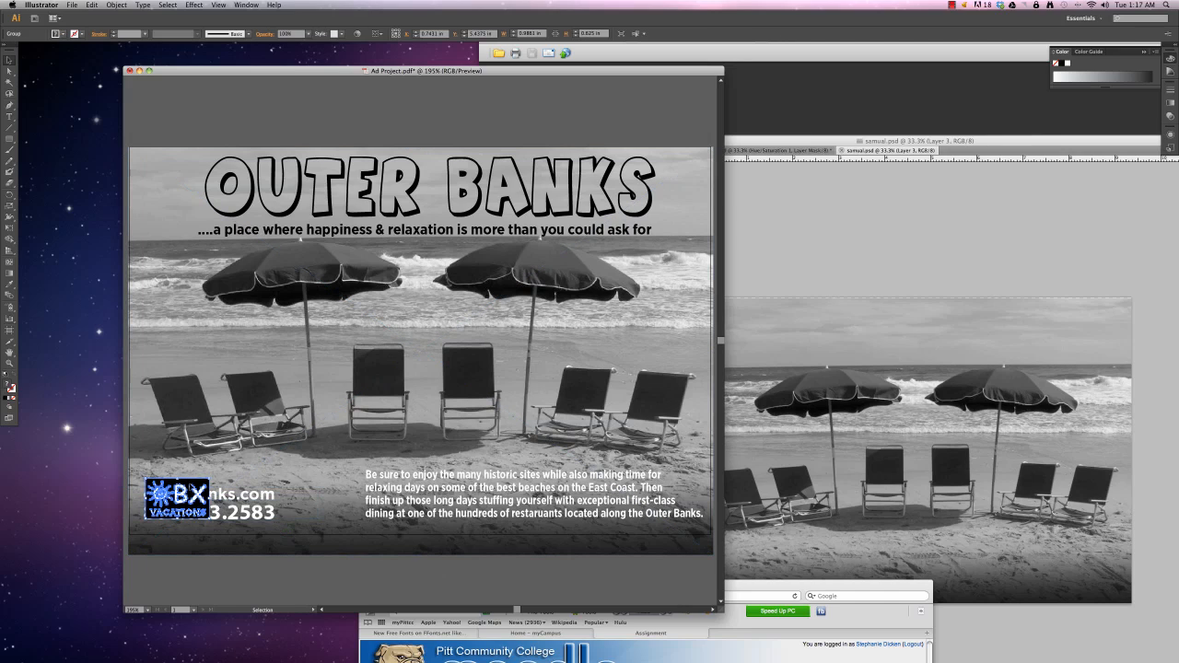
{"action": "left_click_drag", "start_coordinate": [199, 497], "coordinate": [336, 498]}
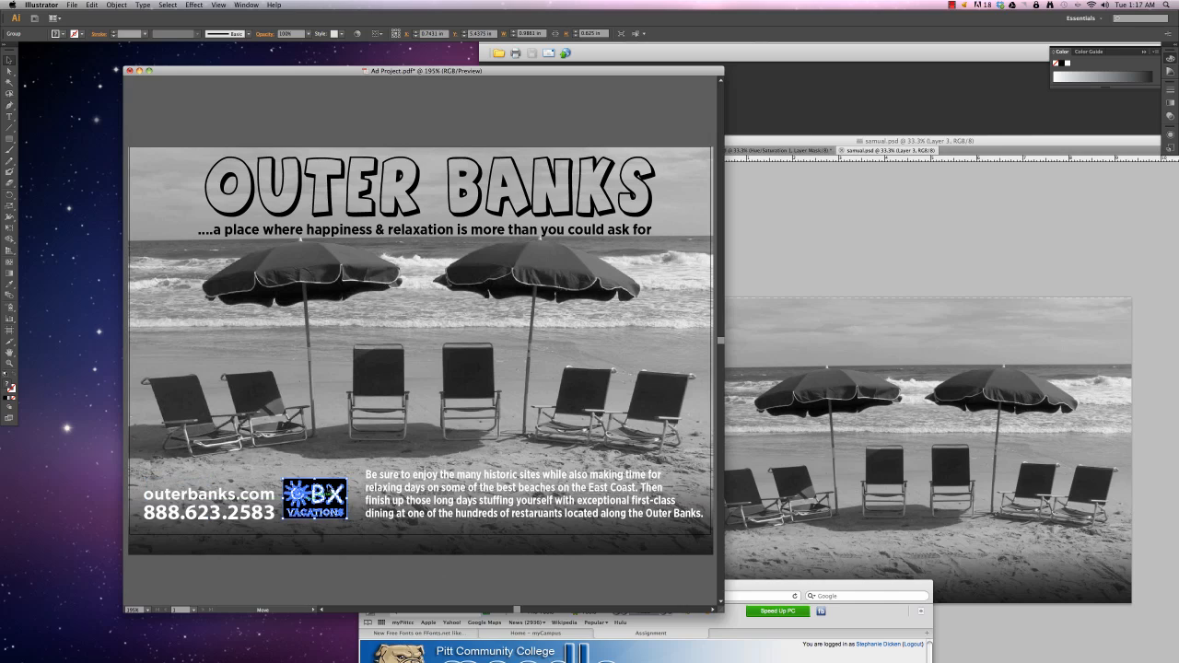
Step: Stretch the paragraph's left edge closer to the logo box and deselect it
{"action": "left_click", "coordinate": [422, 491]}
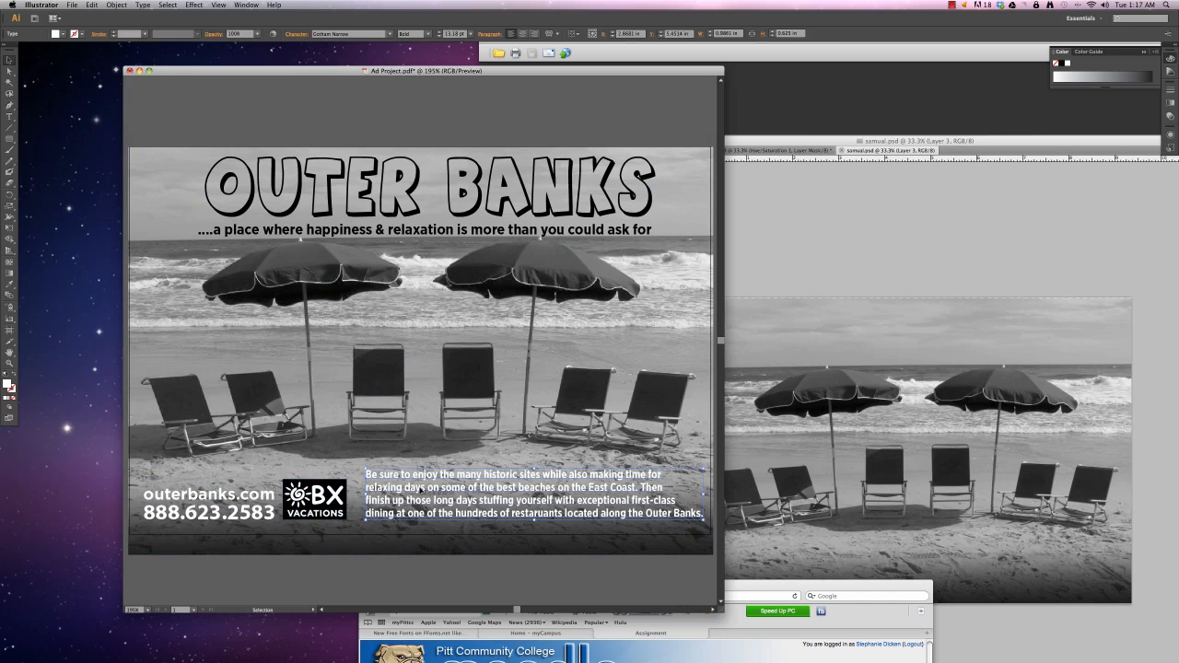
{"action": "left_click_drag", "start_coordinate": [364, 500], "coordinate": [357, 498]}
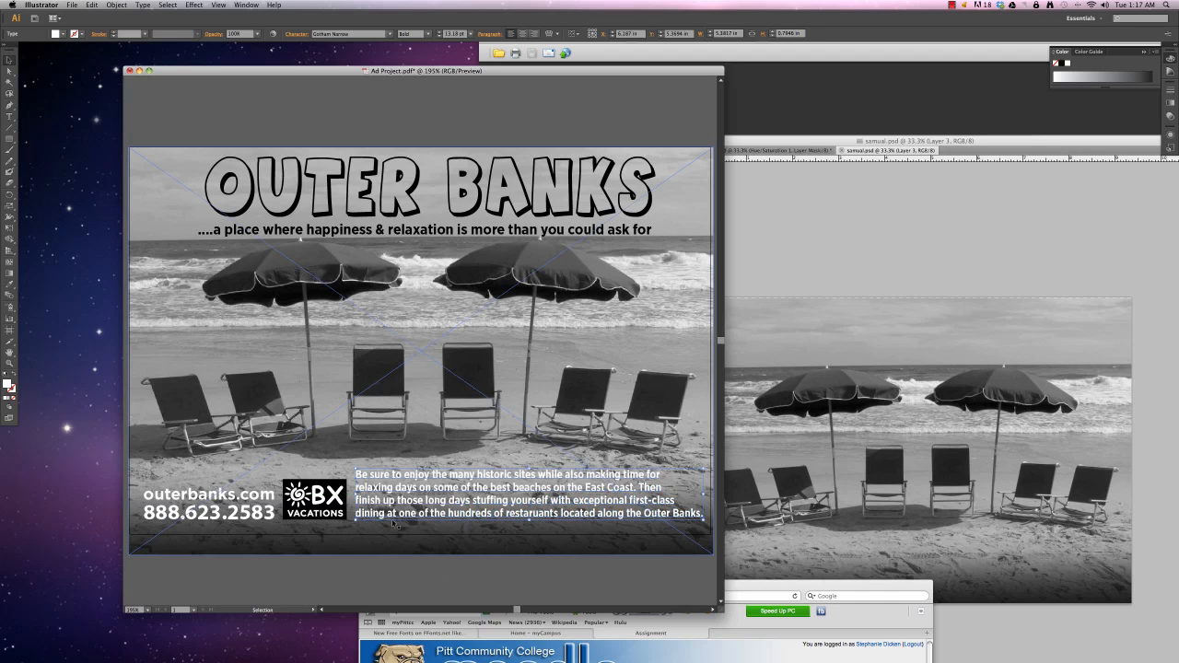
{"action": "left_click", "coordinate": [366, 582]}
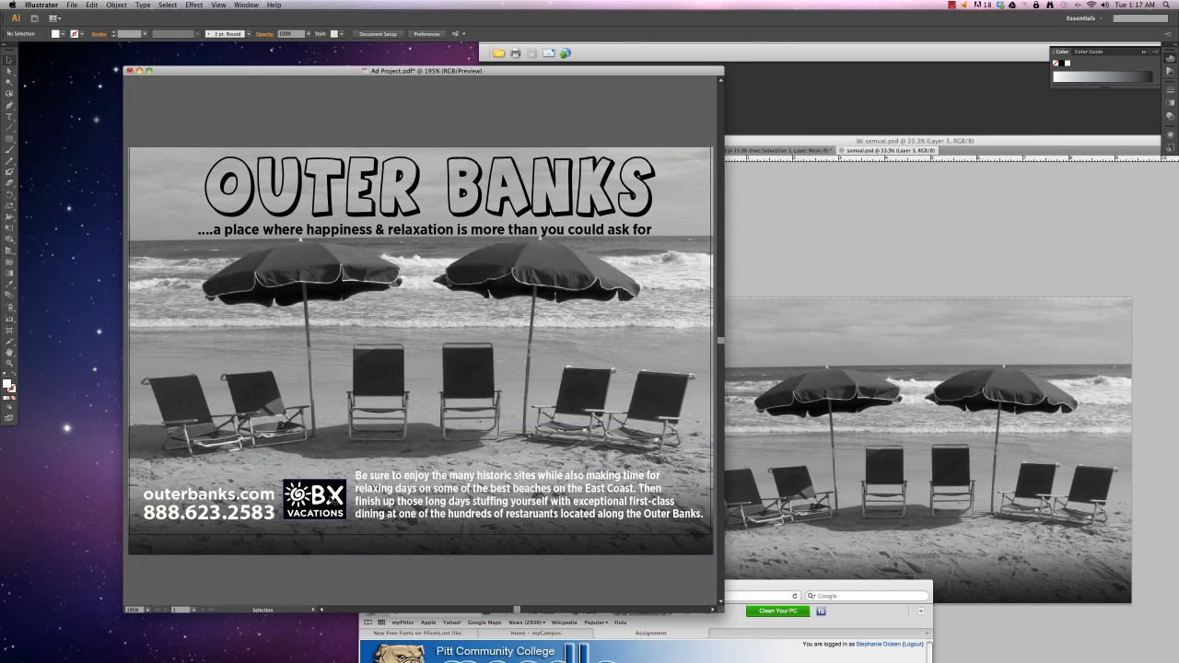
Step: Move the logo above the end of the web address and enlarge the paragraph to 14.3 pt into the freed space
{"action": "left_click_drag", "start_coordinate": [280, 480], "coordinate": [261, 463]}
{"action": "left_click", "coordinate": [356, 471]}
{"action": "left_click", "coordinate": [354, 467], "text": "shift"}
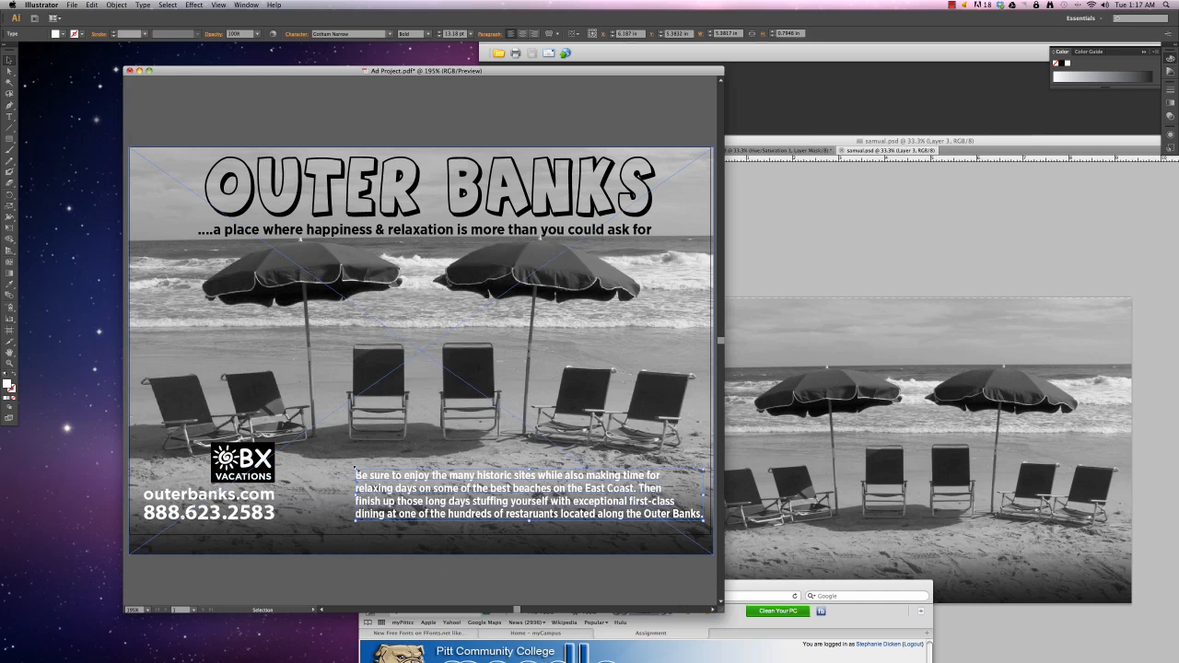
{"action": "left_click_drag", "start_coordinate": [356, 472], "coordinate": [326, 469]}
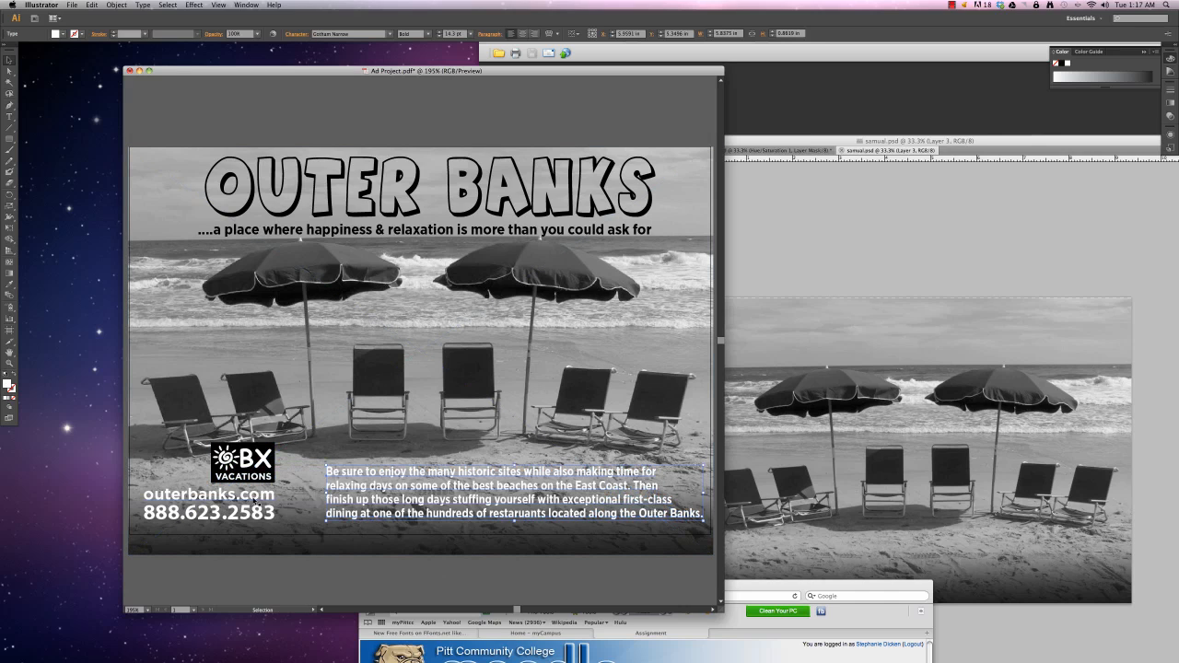
Step: Shrink the web address and phone number, align their right ends with the logo box, and nudge all three slightly down
{"action": "left_click", "coordinate": [208, 502]}
{"action": "left_click", "coordinate": [263, 513], "text": "shift"}
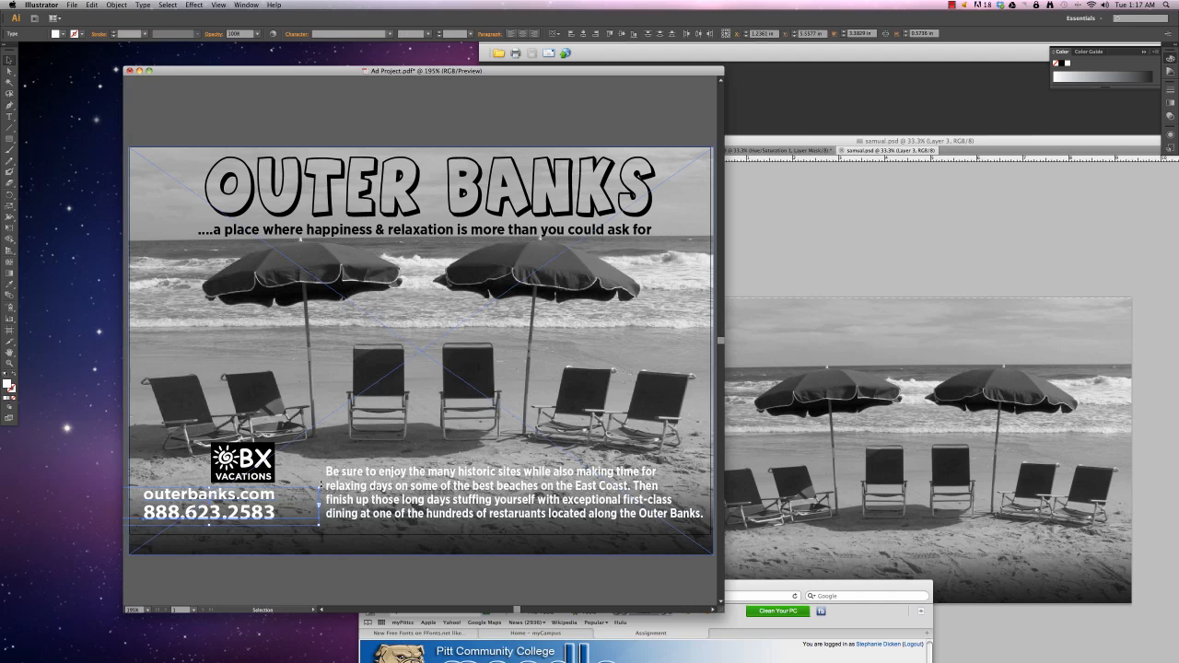
{"action": "left_click_drag", "start_coordinate": [322, 488], "coordinate": [261, 512]}
{"action": "left_click_drag", "start_coordinate": [267, 510], "coordinate": [273, 511]}
{"action": "left_click", "coordinate": [260, 476], "text": "shift"}
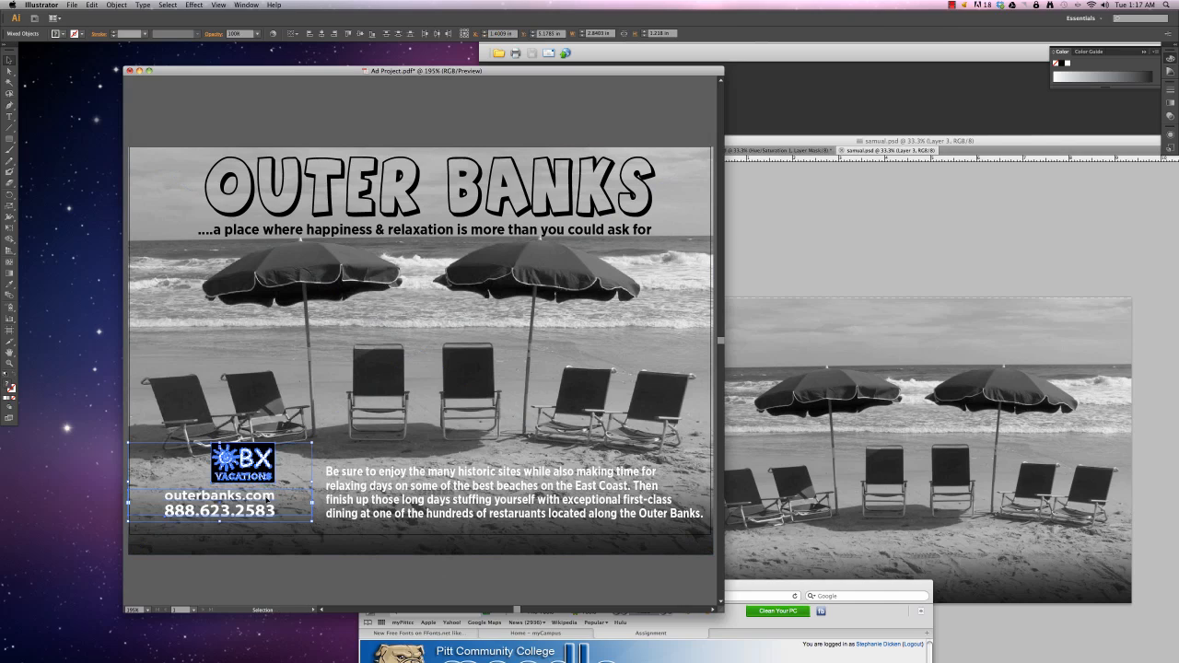
{"action": "key", "text": "Down"}
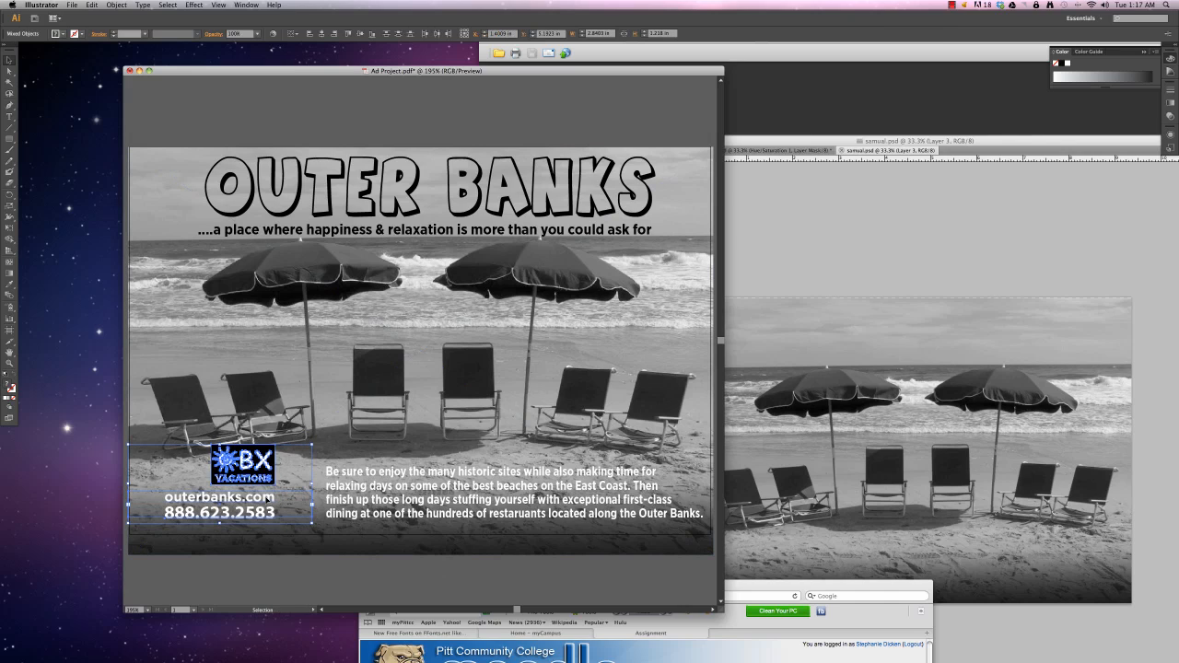
Step: Stretch the paragraph's left edge further toward the logo and contact lines, and deselect it
{"action": "left_click", "coordinate": [384, 518]}
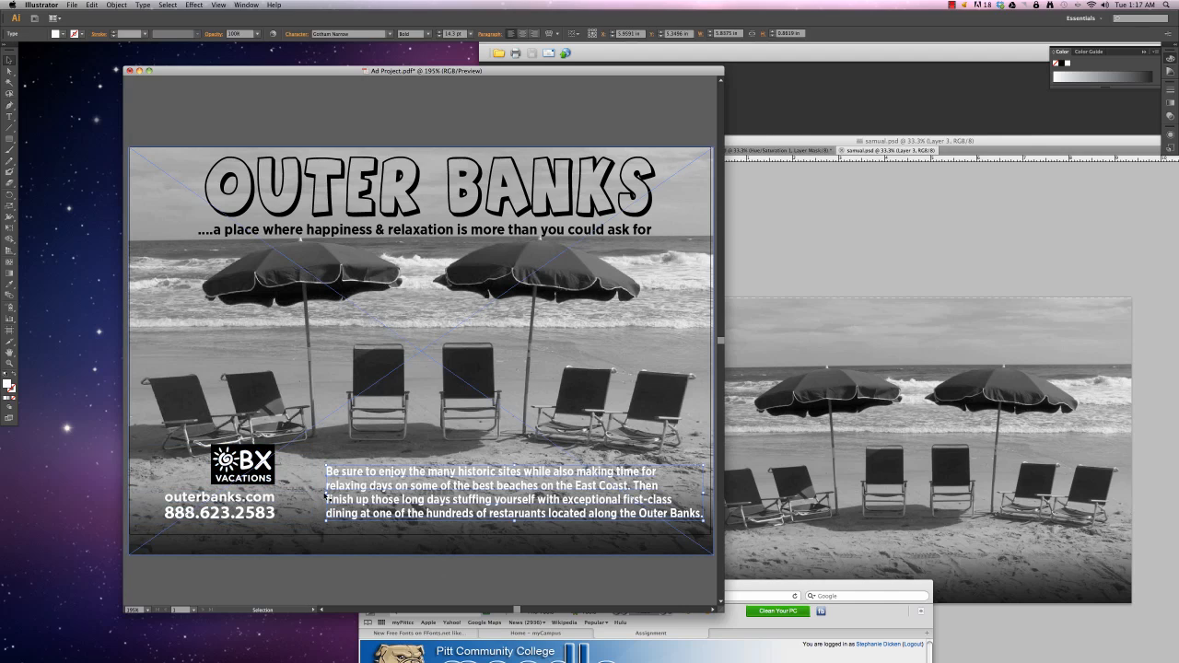
{"action": "key", "text": "shift+Left"}
{"action": "key", "text": "shift+Left"}
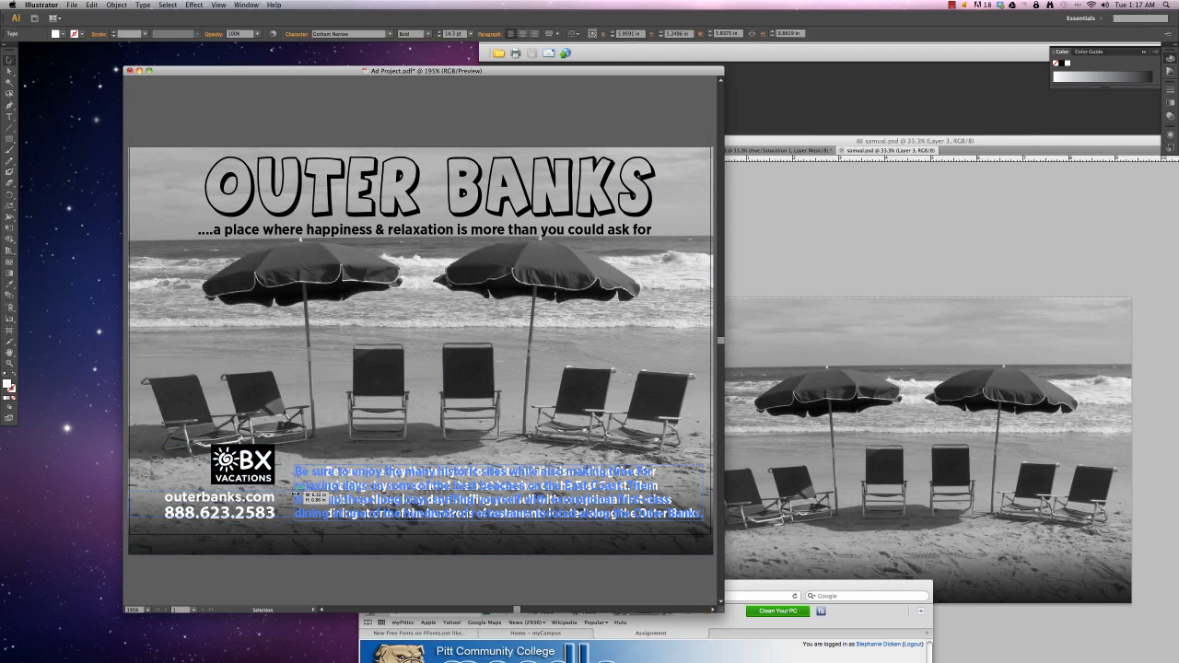
{"action": "left_click", "coordinate": [336, 584]}
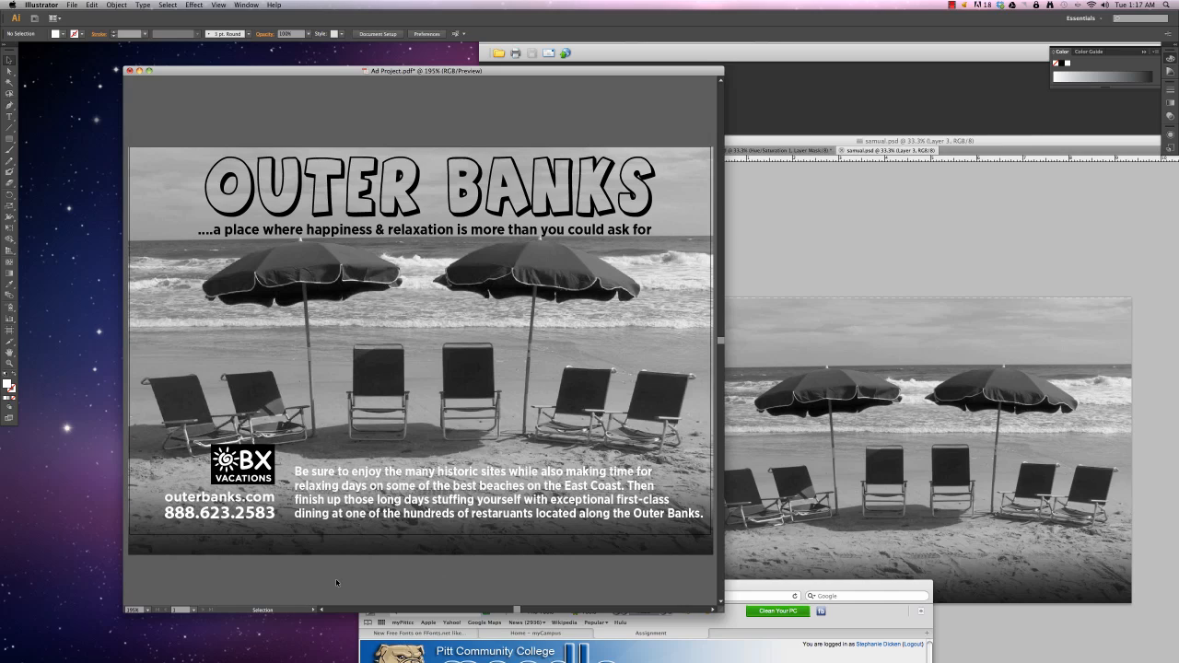